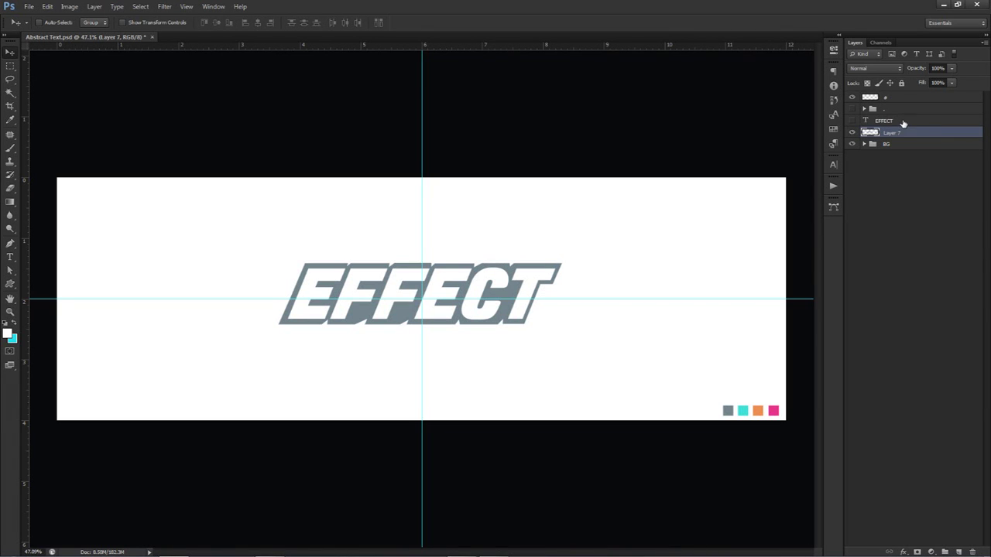
Show the EFFECT text layer and try to open its layer style settings, dismissing the error dialogs
left_click(852, 121)
double_click(890, 121)
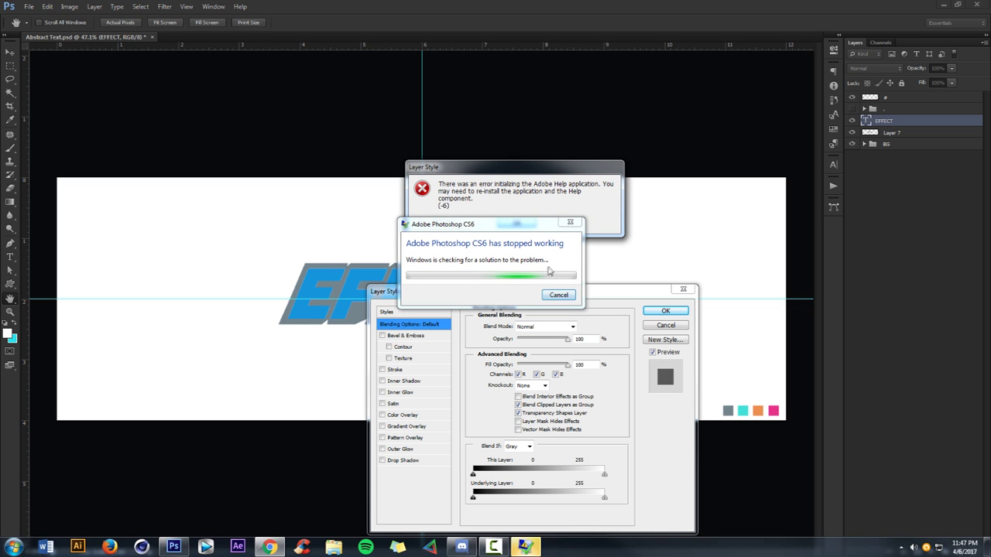
left_click(571, 301)
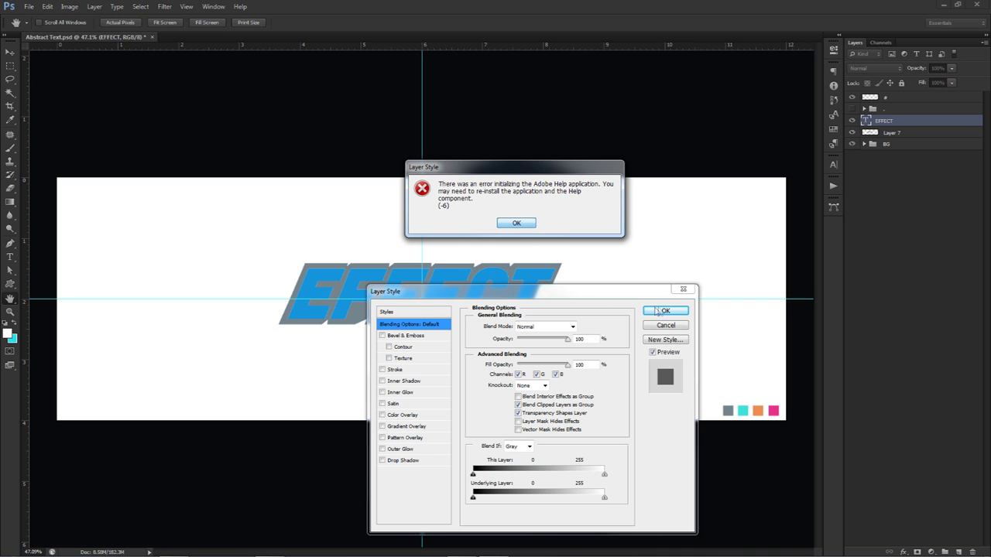
left_click(514, 224)
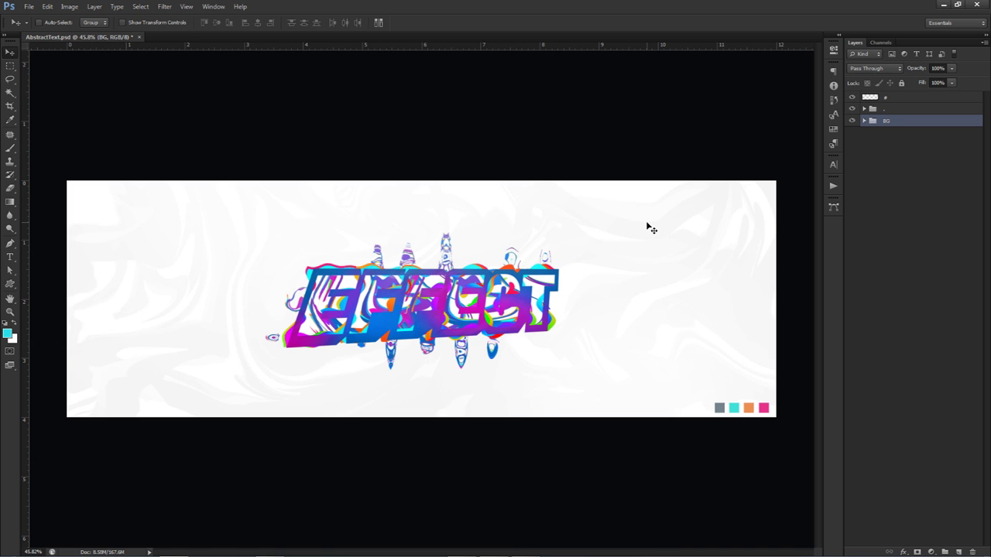
scroll(579, 240, "up", 1)
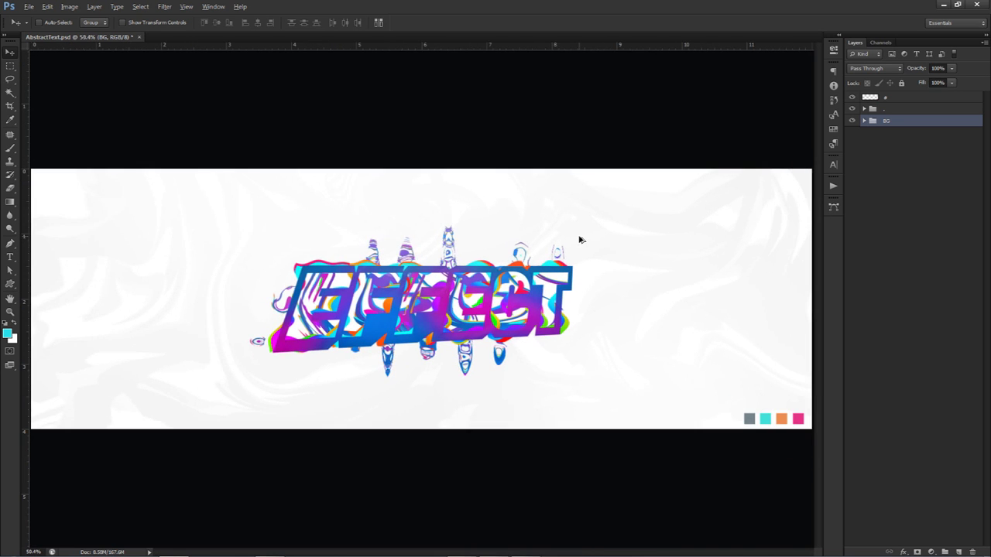
scroll(470, 280, "down", 1)
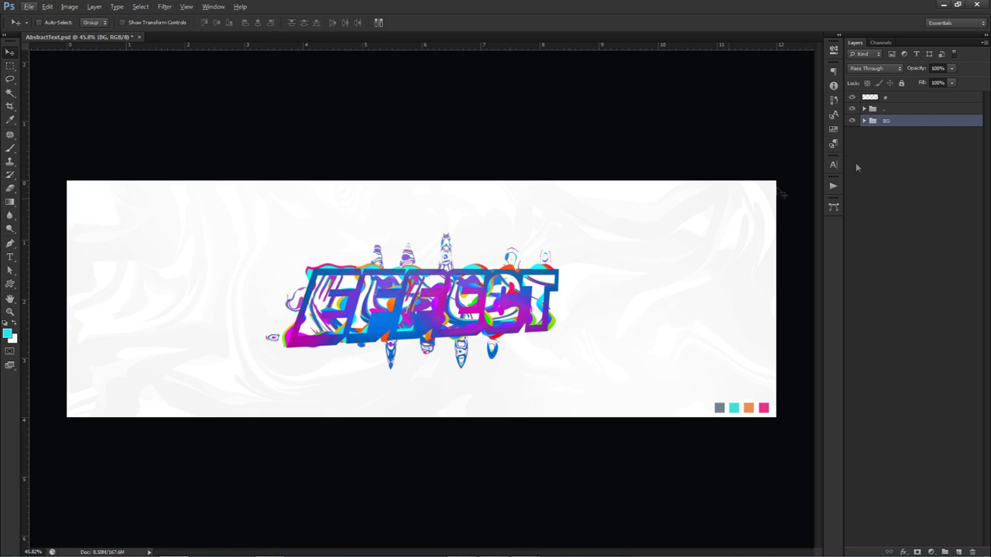
Brush cyan around the EFFECT lettering on a new layer in the BG group, and delete that layer again
left_click(864, 121)
left_click(894, 135)
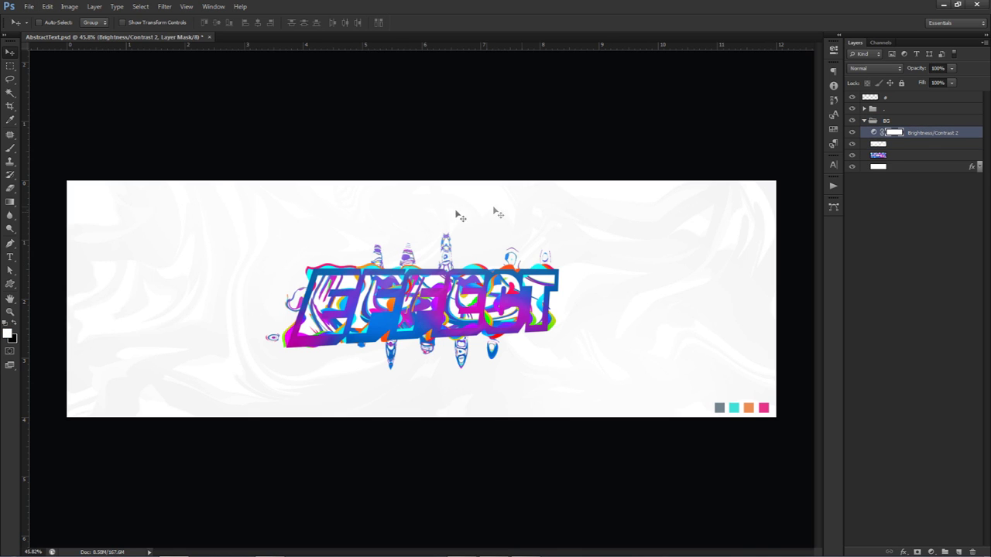
left_click(958, 552)
key("b")
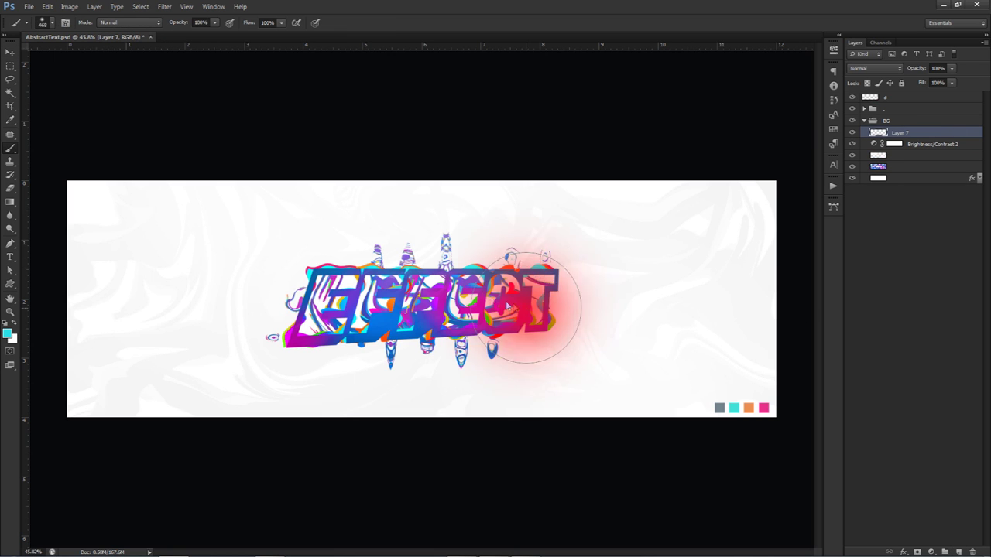
left_click(558, 278)
mouse_move(557, 312)
left_mouse_down()
mouse_move(286, 294)
mouse_move(449, 352)
left_mouse_up()
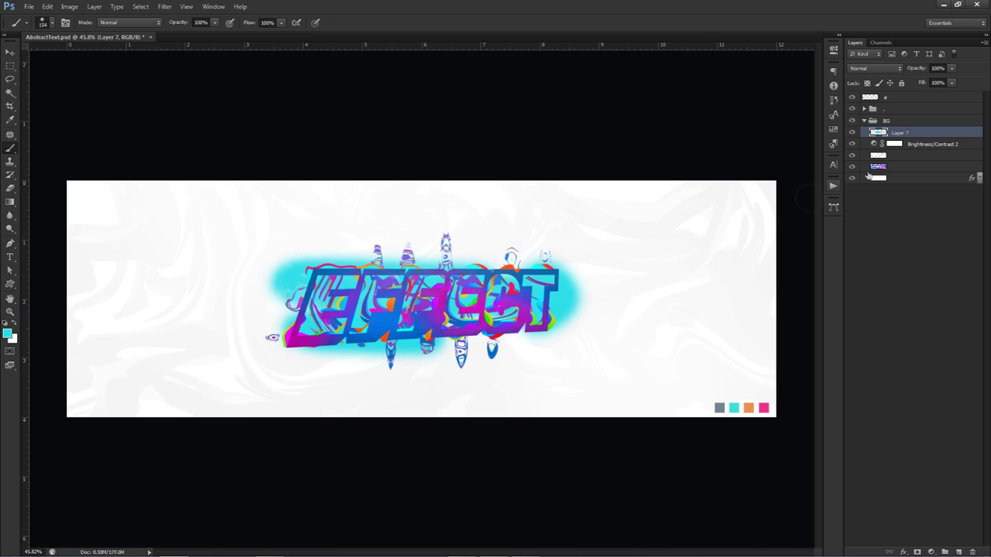
key("Delete")
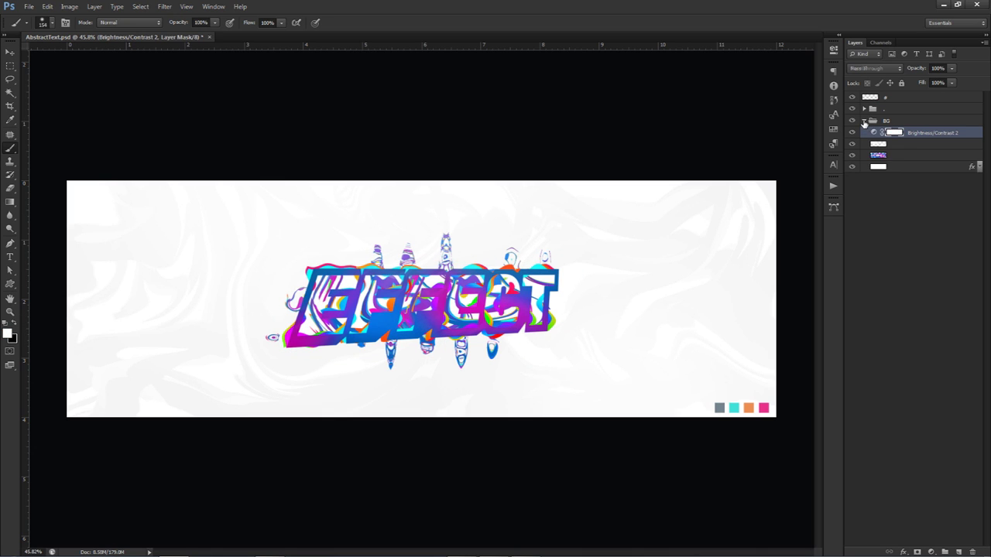
left_click(864, 121)
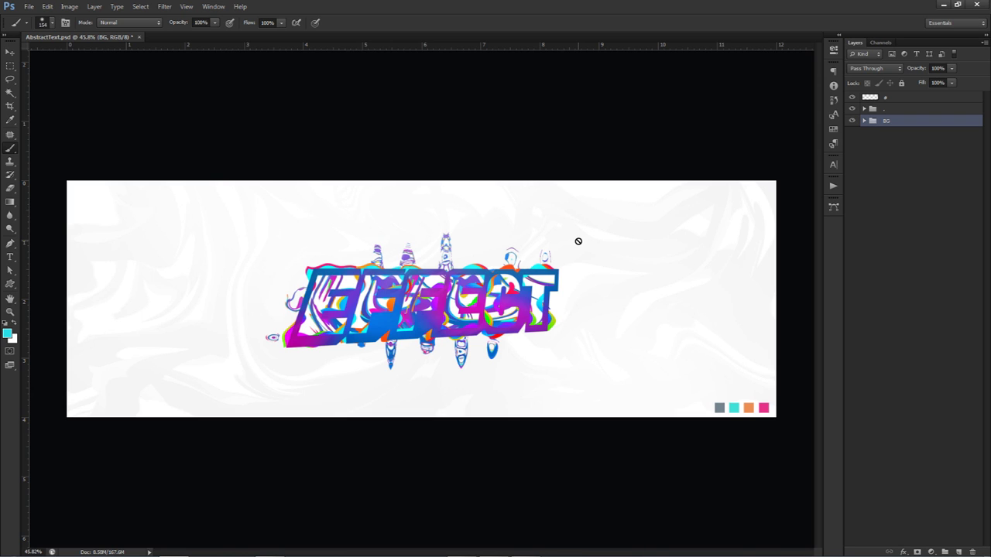
Hide the finished lettering group and the two artwork layers inside the BG group, leaving a plain white canvas
key("v")
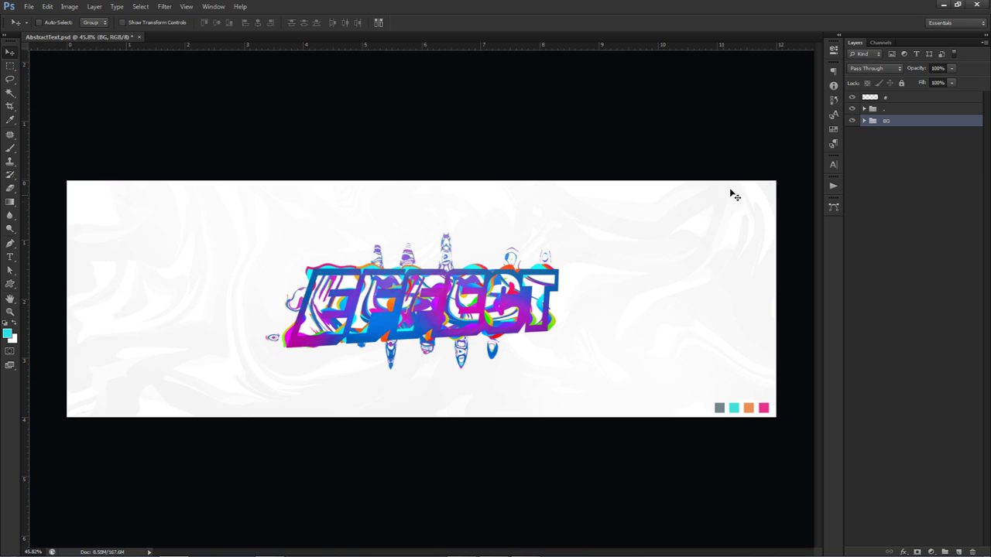
left_click(852, 108)
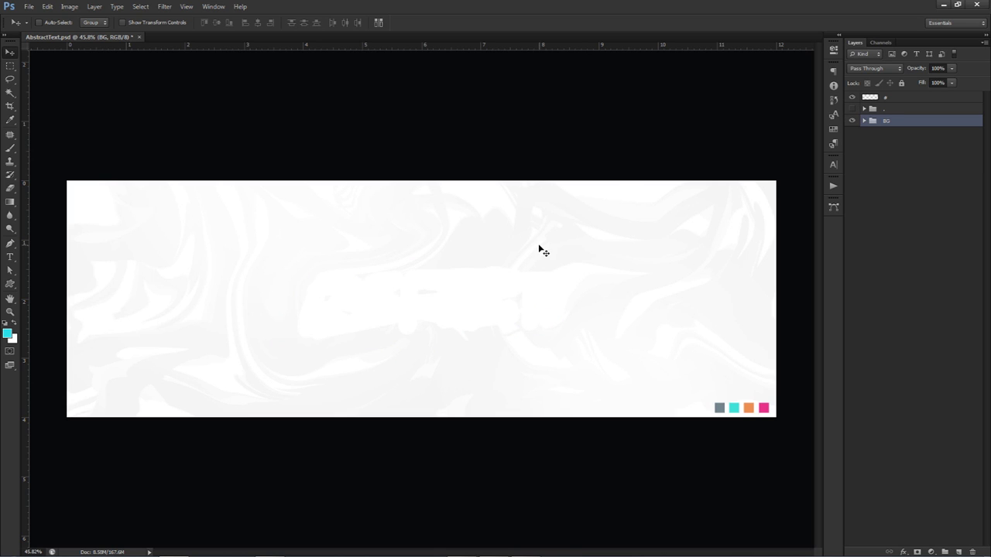
left_click(863, 121)
left_click_drag(852, 143, 852, 155)
left_click(863, 123)
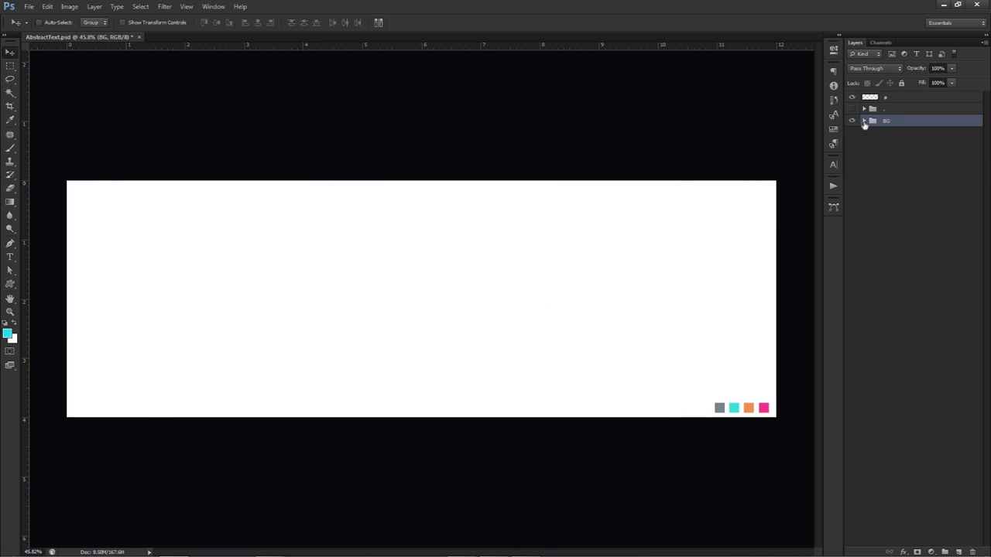
Show the guides and add the text EFFECT where they intersect at the canvas centre
key("ctrl+semicolon")
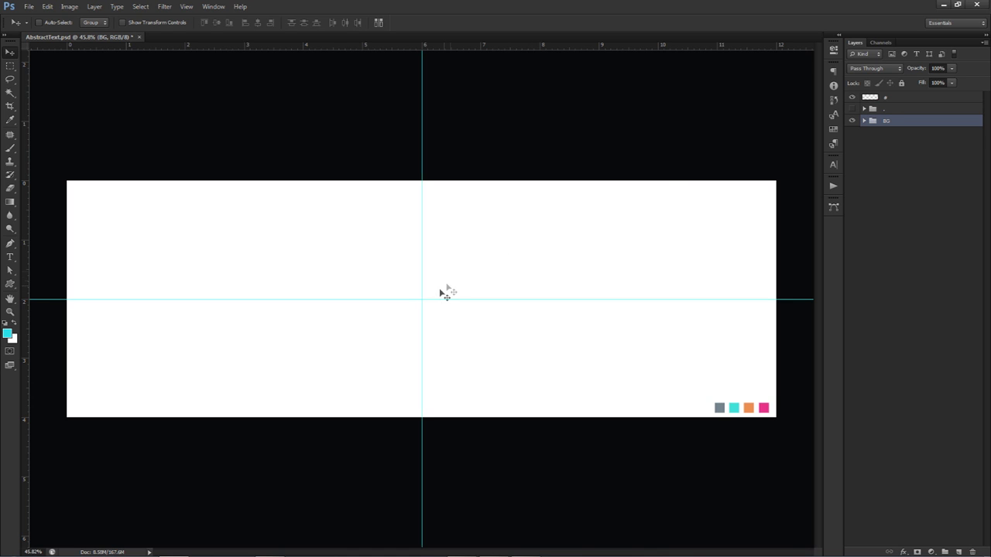
key("t")
left_click(422, 299)
type("EFECT")
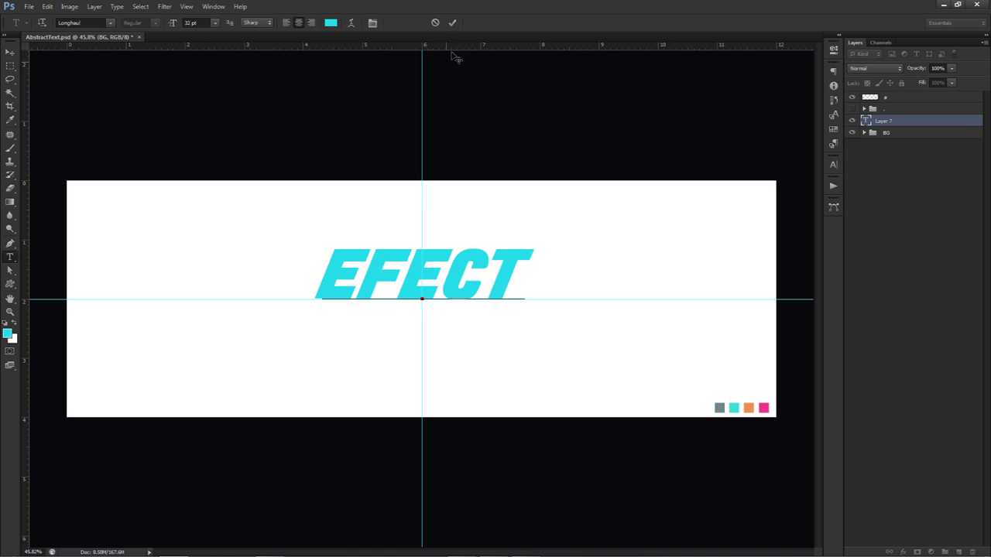
left_click(452, 22)
left_click(416, 249)
type("f")
key("BackSpace")
type("F")
key("ctrl+Return")
Move the EFFECT text down so it is centred on the canvas guides, and hide the guides
key("ctrl+t")
left_click_drag(443, 274, 447, 290)
key("Return")
key("ctrl+semicolon")
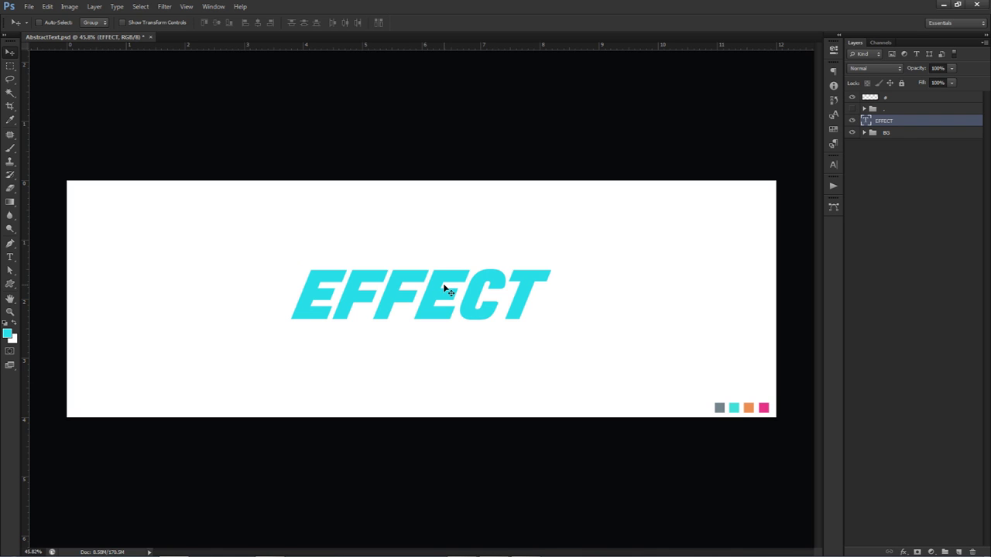
Add a new layer between the EFFECT text and the BG group and name it Text
left_click(887, 133)
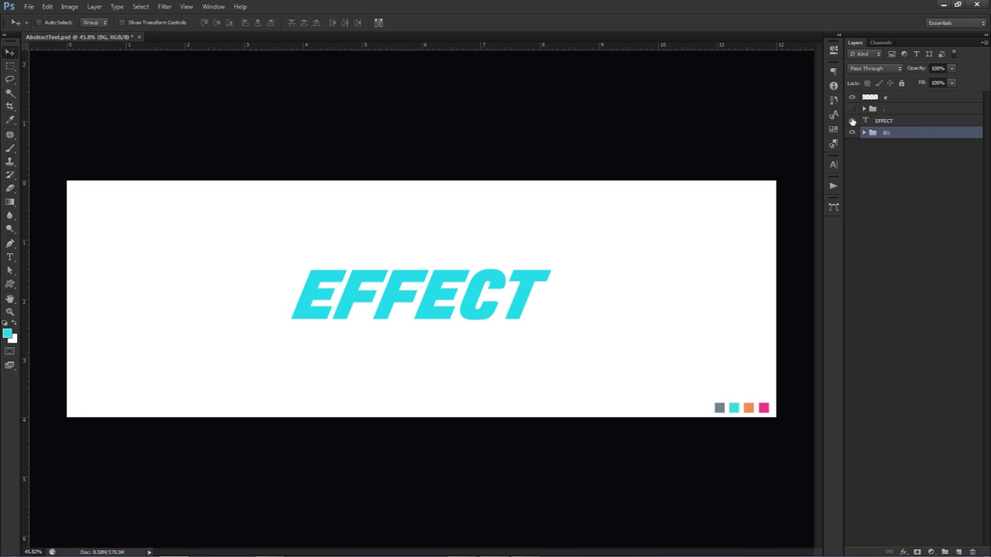
left_click(958, 552)
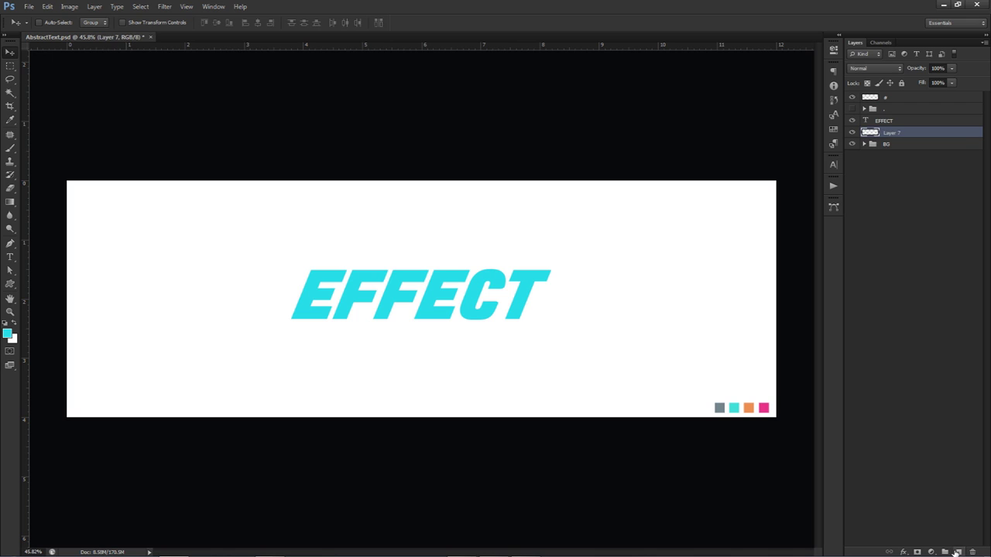
double_click(894, 133)
type("Text")
key("Return")
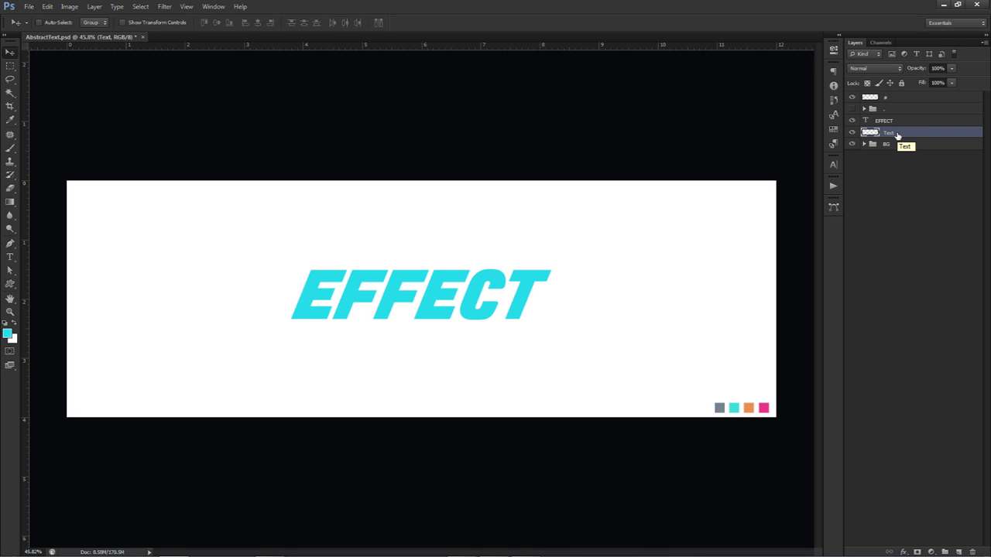
Start a Pen path outside the first E's outer slanted side and top edge, with a notch before the first F
key("p")
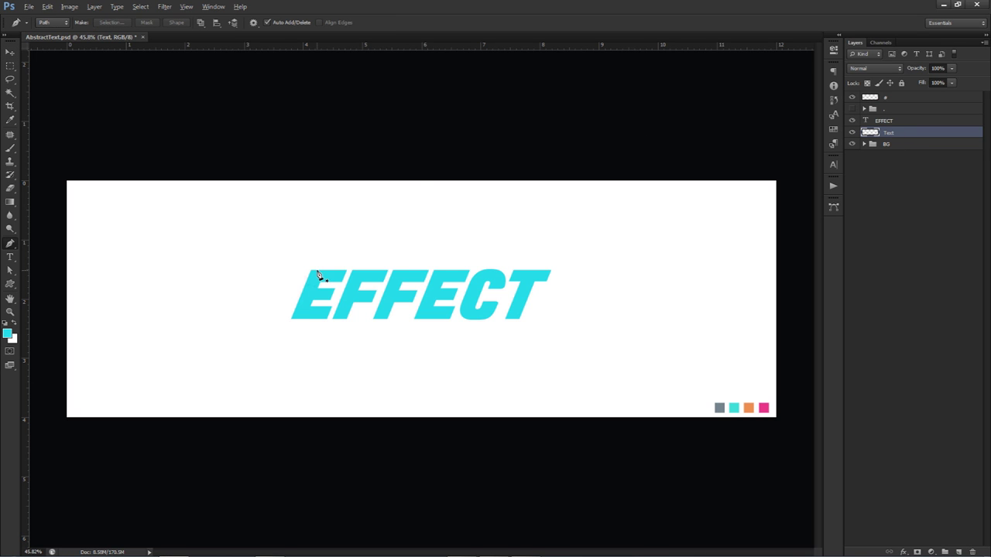
scroll(291, 304, "up", 5)
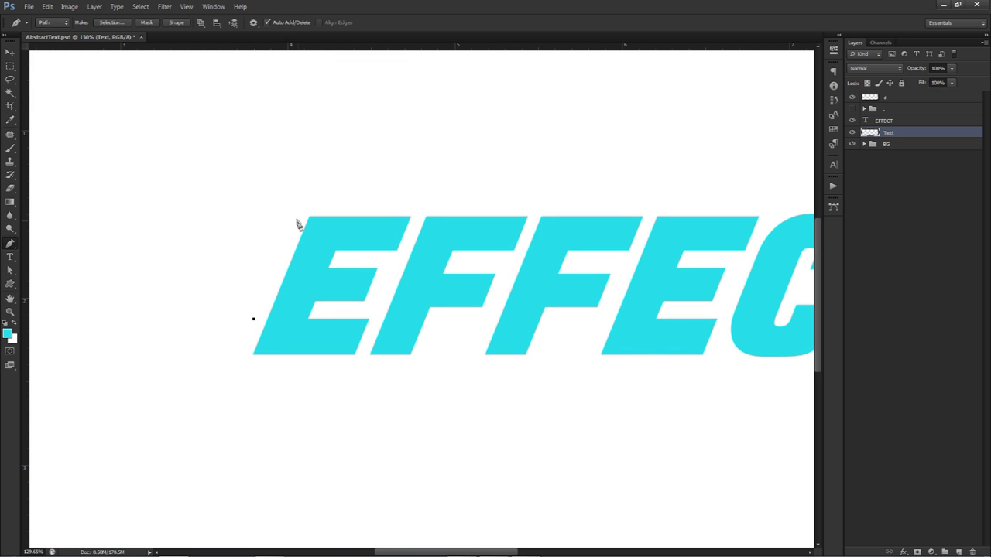
left_click(247, 317)
left_click(299, 198)
left_click_drag(298, 198, 299, 196)
left_click(418, 199)
scroll(433, 214, "right", 1)
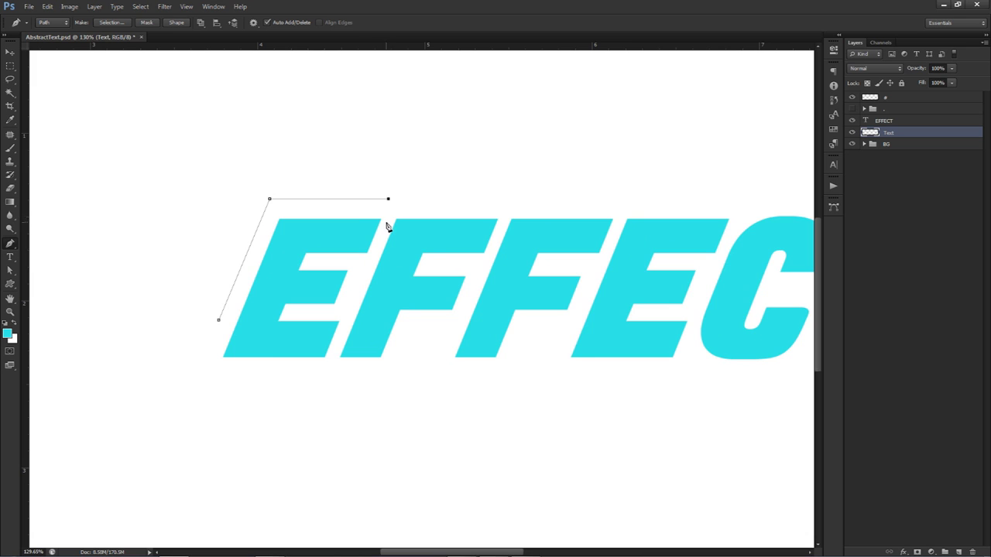
scroll(387, 226, "up", 3)
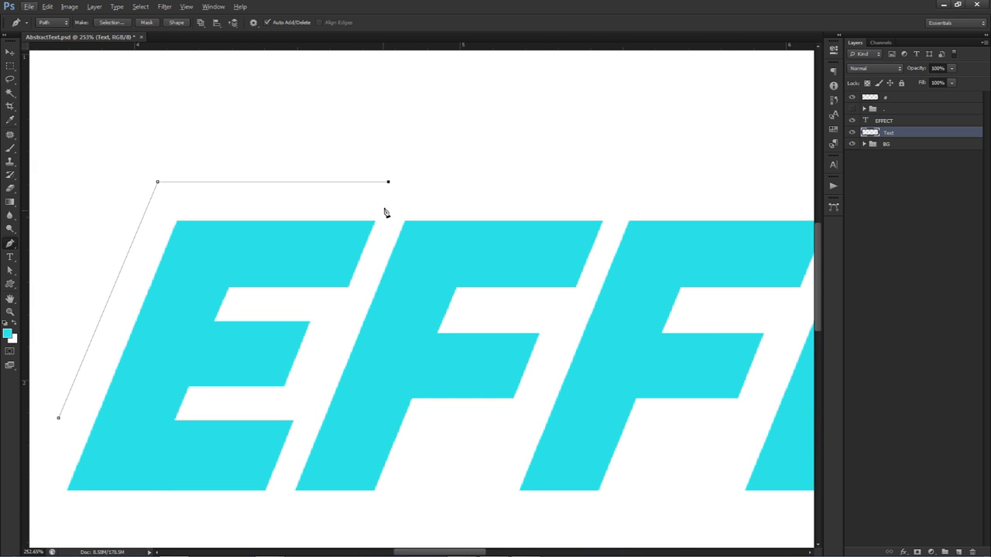
left_click(385, 196)
left_click(409, 183)
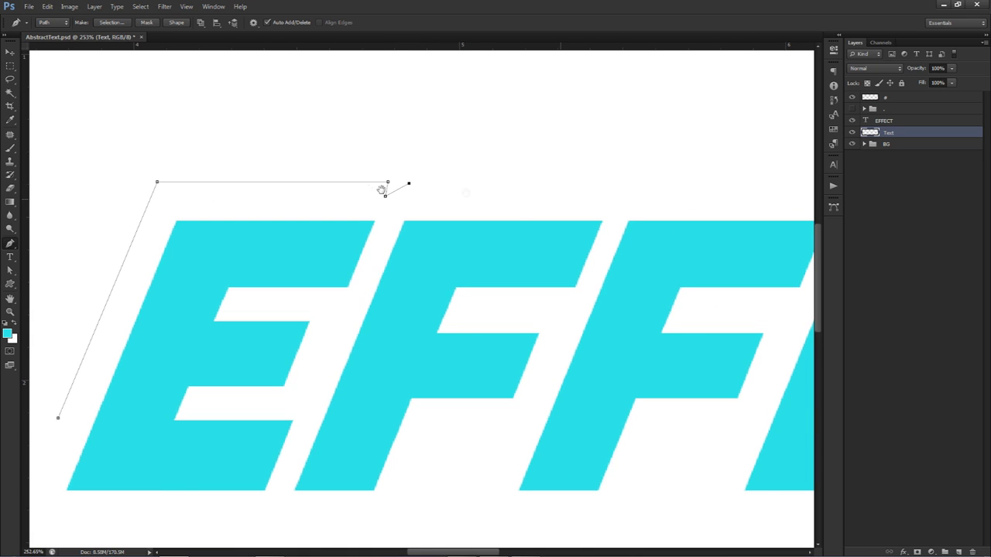
Continue the path above both F letters, cutting a small notch after each one
left_click_drag(382, 188, 187, 178)
left_click(418, 173)
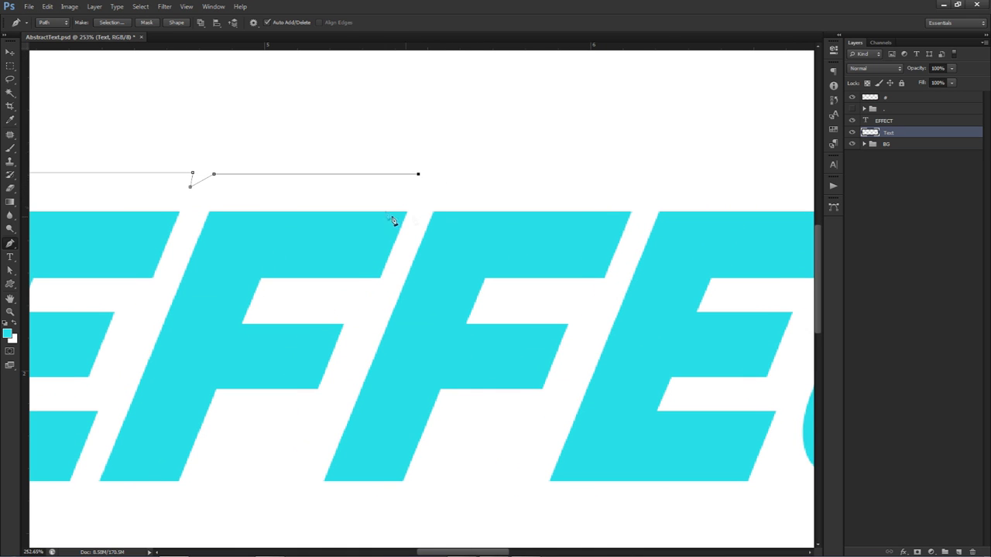
left_click(418, 194)
left_click(436, 173)
left_click(637, 173)
left_click_drag(659, 202, 411, 214)
left_click(391, 210)
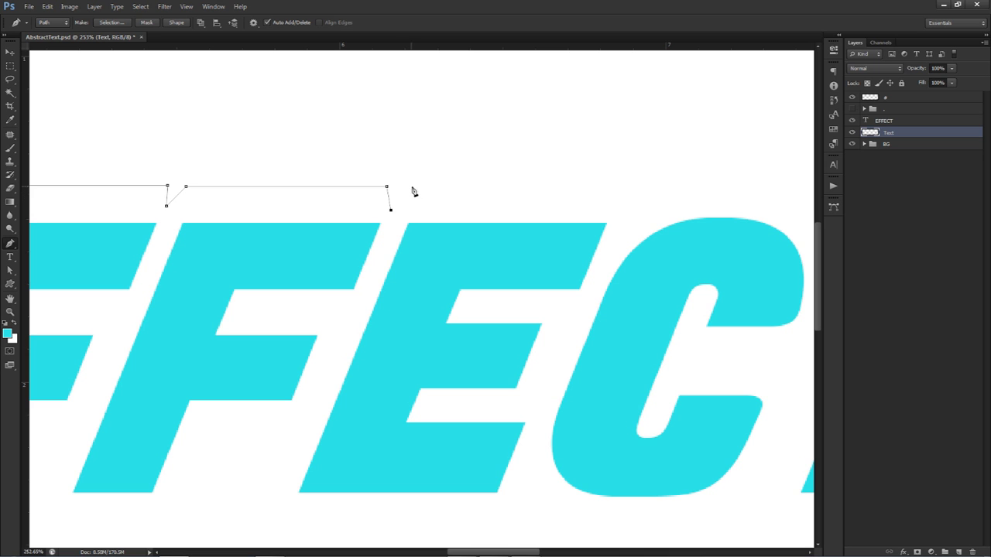
left_click(411, 186)
Extend the path above the second E and the C, adding a notch after each letter
left_click(615, 186)
left_click(623, 208)
left_click(646, 195)
left_click_drag(692, 195, 391, 201)
left_click(555, 220, "shift")
left_click(554, 225)
left_click(587, 206)
left_click_drag(602, 213, 439, 212)
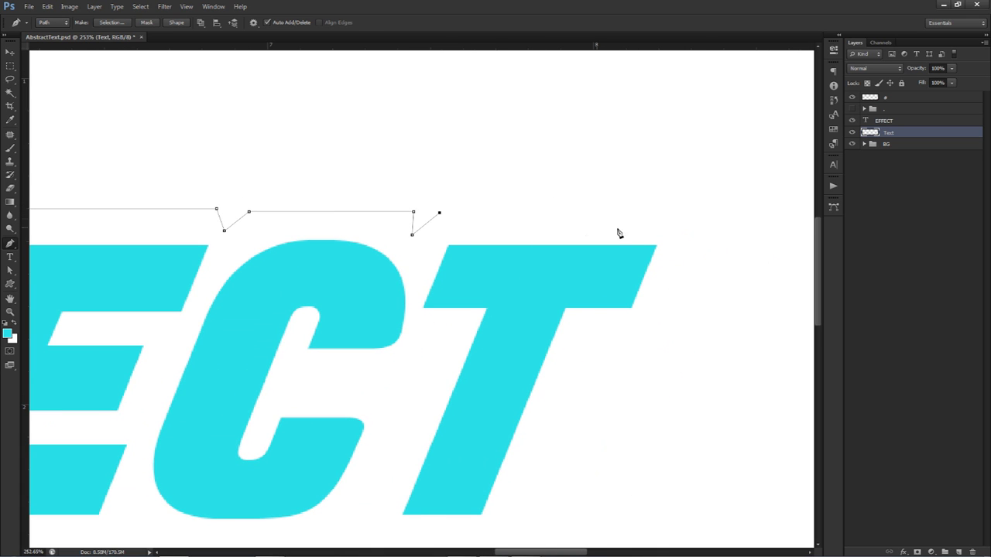
Run the path across the top of the T, around its arm and down its stem to below the baseline
left_click(692, 237, "shift")
left_click_drag(648, 326, 642, 338)
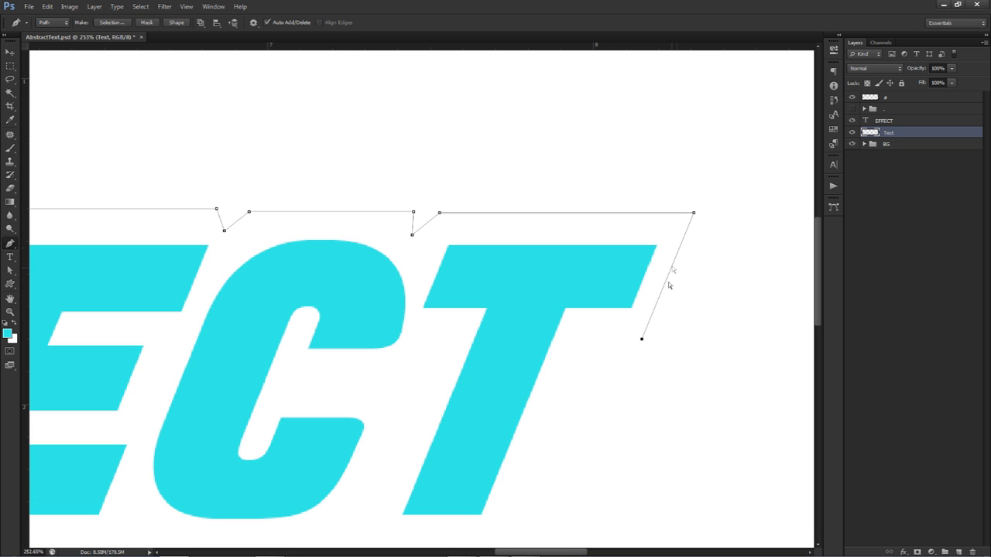
left_click_drag(642, 340, 644, 342)
left_click(582, 338)
left_click_drag(561, 398, 654, 224)
left_click(617, 356)
left_click_drag(617, 355, 602, 374)
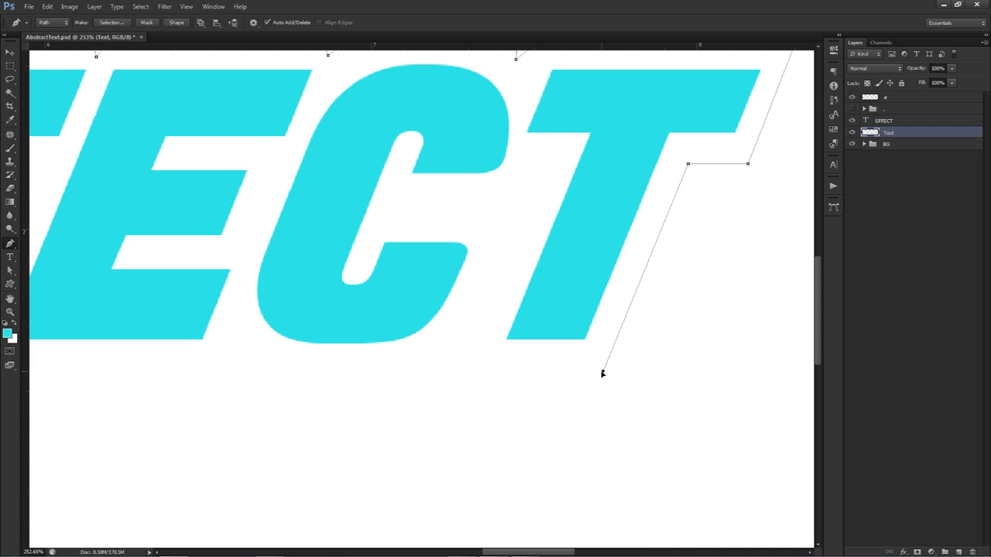
Carry the path back beneath the T, C and second E, with a notch between neighbouring letters
left_click_drag(485, 374, 484, 349)
left_click(462, 376)
left_click_drag(382, 372, 581, 358)
left_click(453, 360)
left_click_drag(405, 365, 470, 336)
left_click(460, 364)
left_click(427, 360)
Continue the notched path beneath both F letters and the first E, and close it at its starting point
scroll(515, 352, "left", 5)
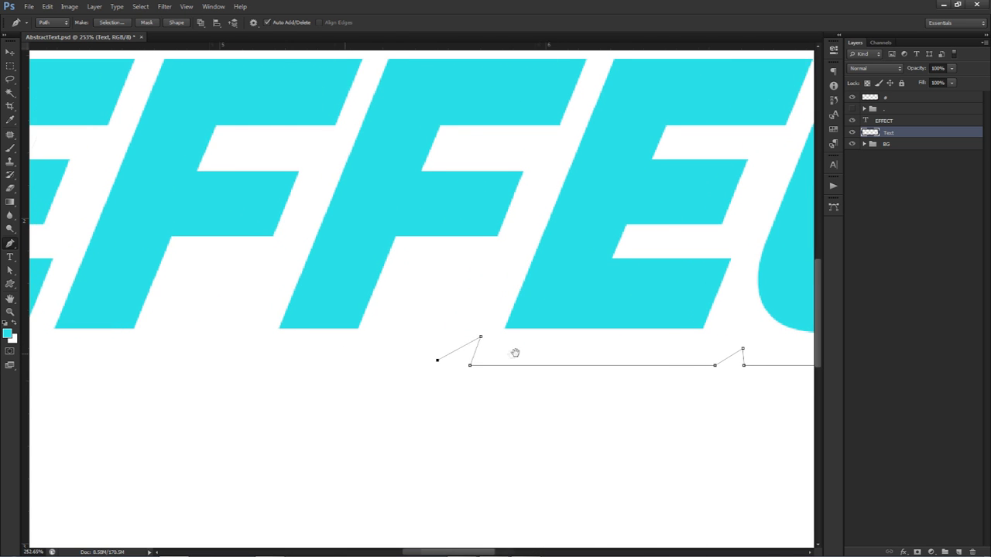
left_click(409, 359)
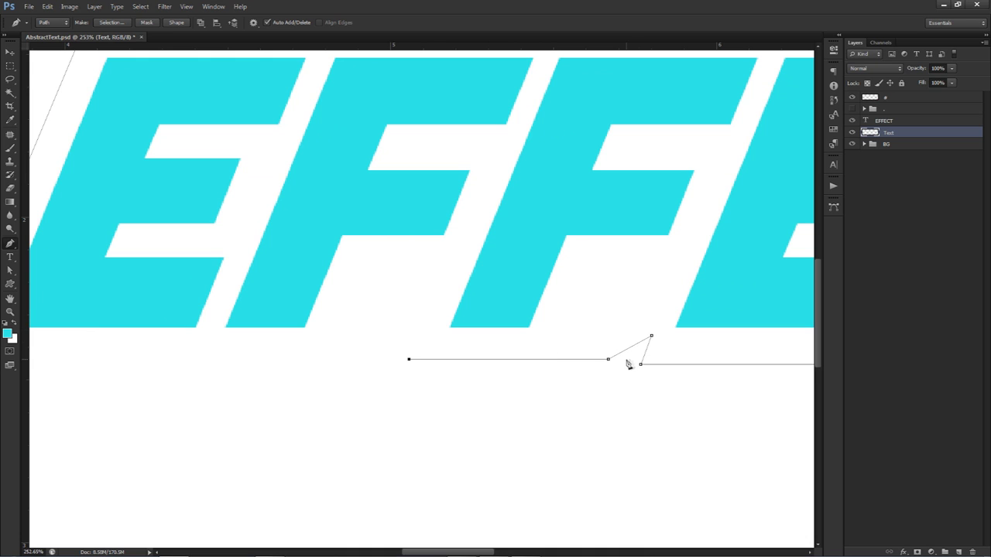
left_click(418, 333)
left_click(347, 359)
scroll(384, 355, "left", 4)
left_click(364, 356)
left_click(367, 339)
left_click(338, 354)
left_click(122, 353)
left_click(147, 251)
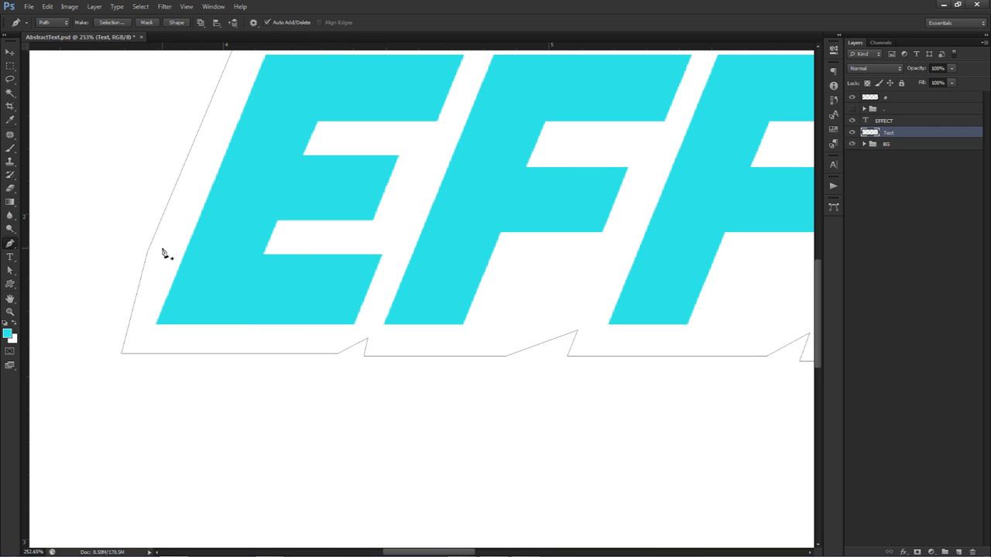
Adjust the path's anchors beside the first E so its slanted edge runs straight to the lower corner
scroll(164, 253, "down", 3)
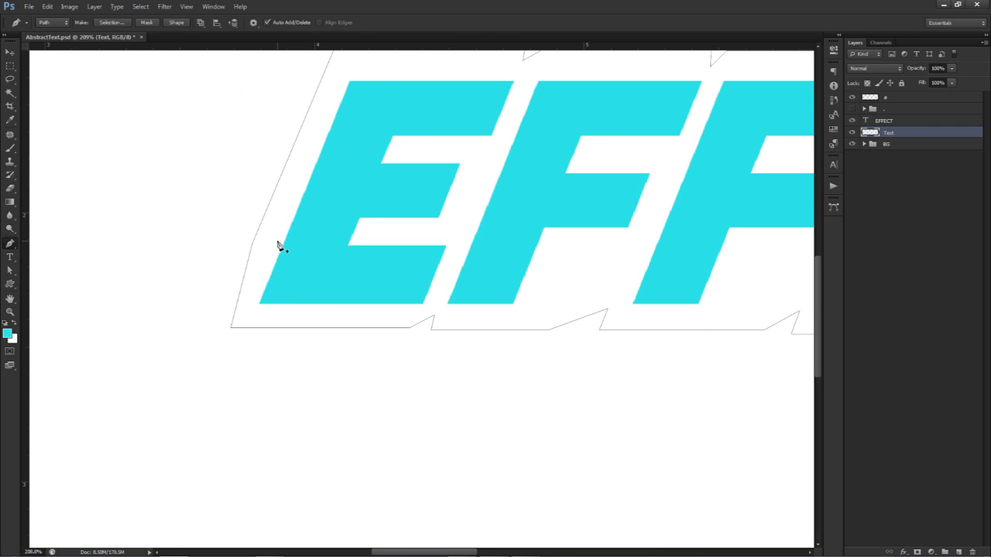
left_click(264, 216, "ctrl")
left_click_drag(232, 330, 220, 328)
scroll(266, 287, "down", 5)
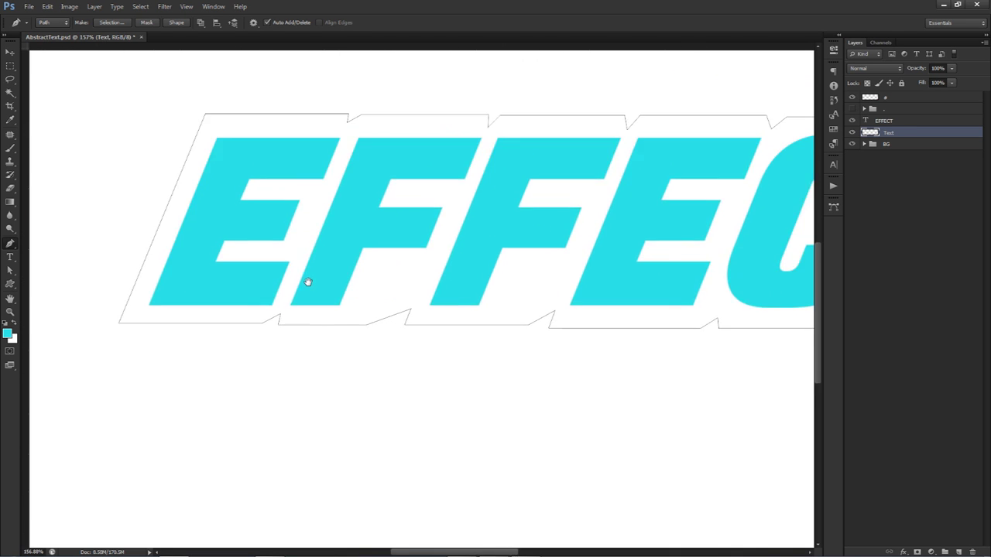
scroll(329, 281, "down", 2)
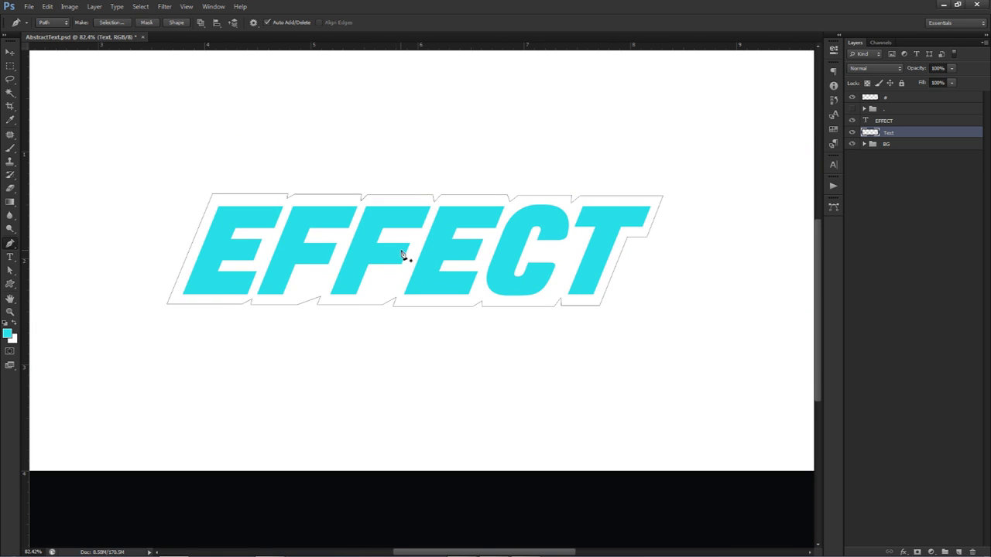
Fill the closed path on the Text layer with slate grey #74848d at 100% opacity in Normal mode
left_click_drag(422, 248, 431, 277)
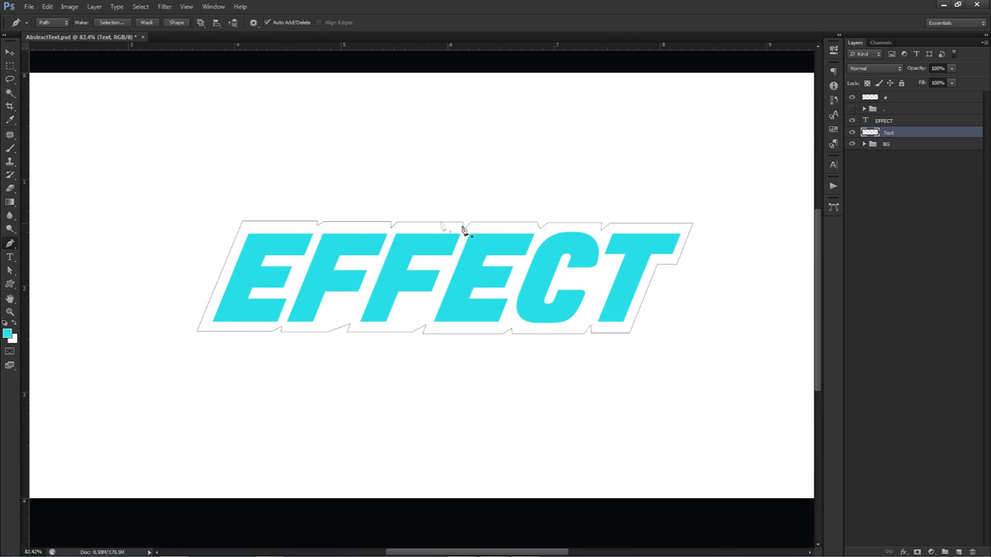
scroll(597, 309, "down", 4)
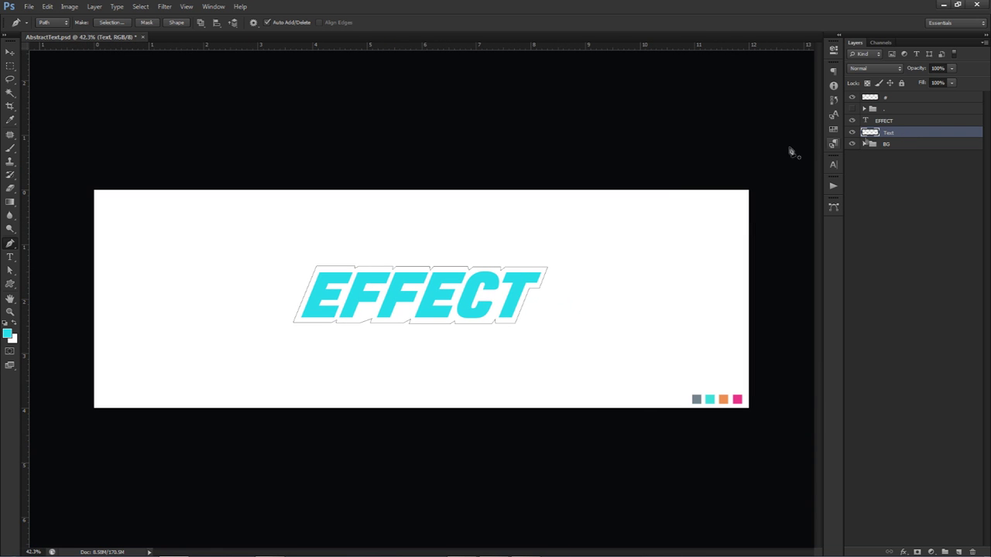
right_click(530, 262)
left_click(559, 317)
left_click(488, 155)
left_click(488, 181)
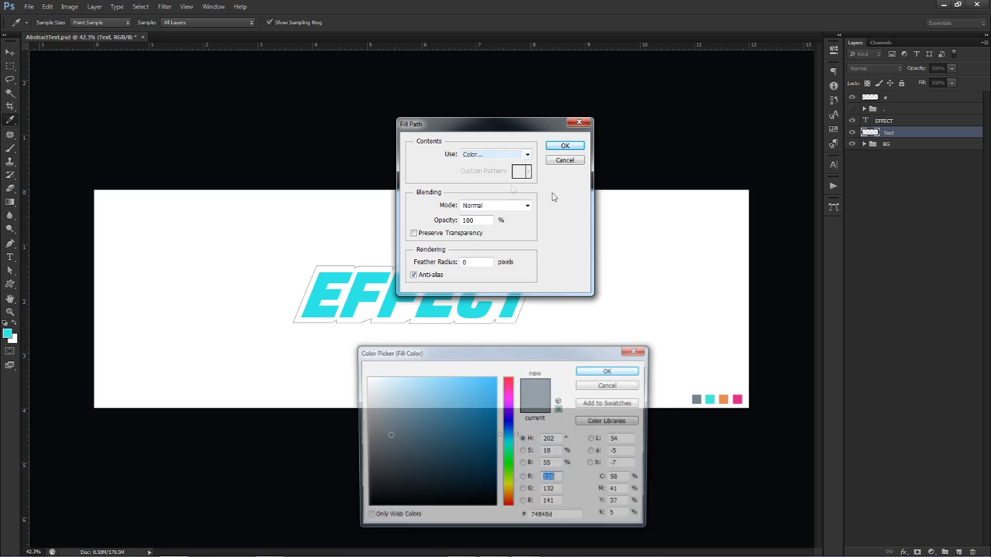
left_click(609, 371)
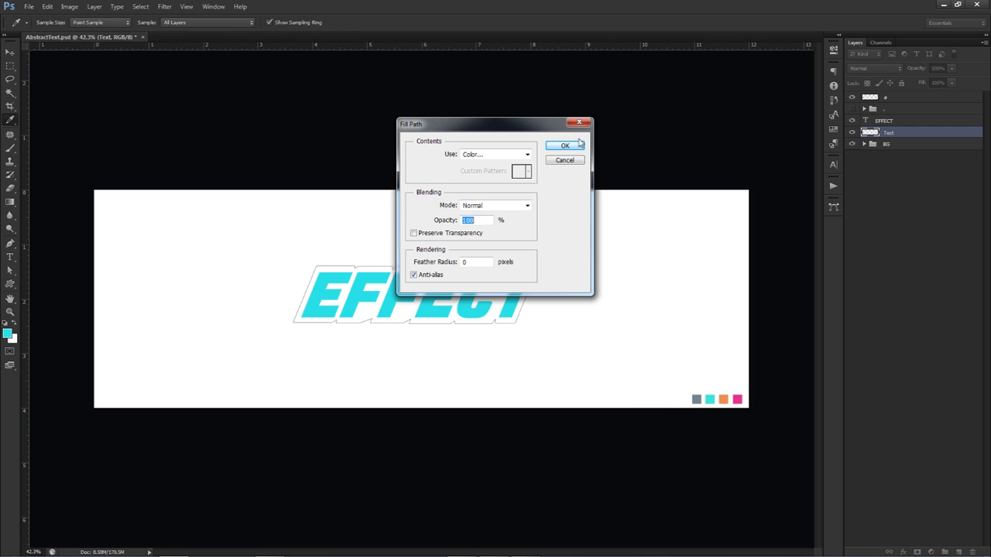
left_click(564, 145)
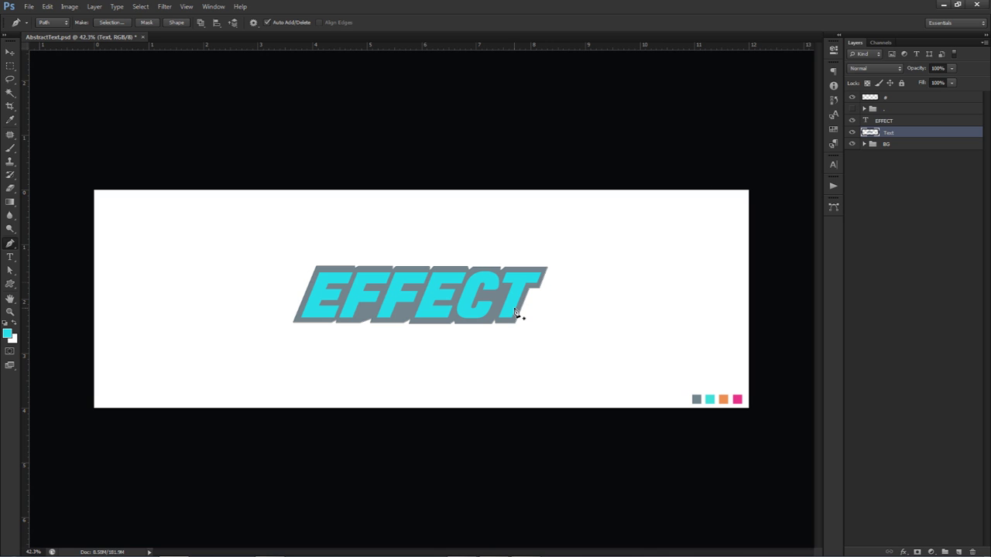
Delete the path surrounding the EFFECT lettering and switch to the Move tool
scroll(479, 304, "up", 3)
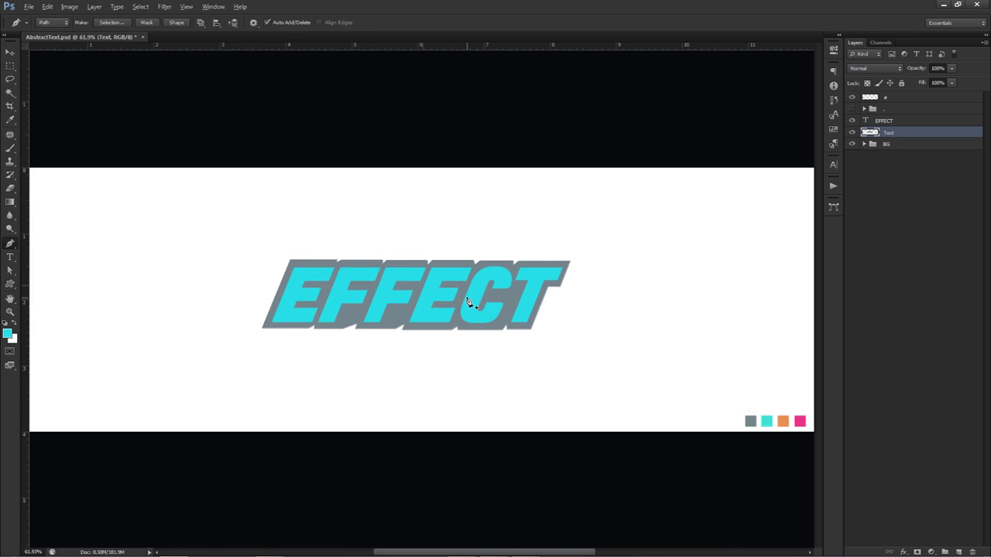
right_click(472, 300)
left_click(489, 314)
key("v")
left_click_drag(481, 323, 490, 325)
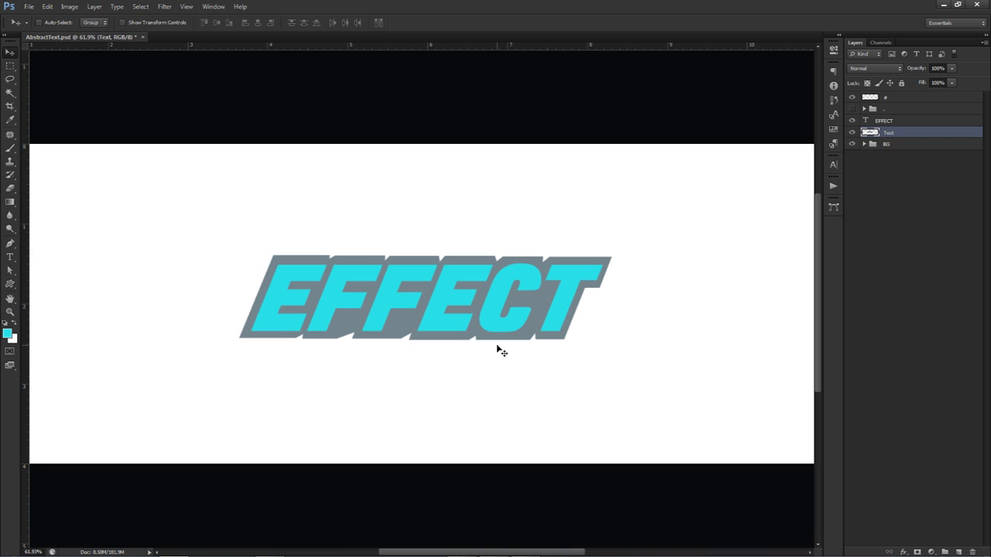
Cut the EFFECT letter shapes out of the Text layer's grey fill, with the original type layer hidden, and deselect
left_click(869, 129, "ctrl")
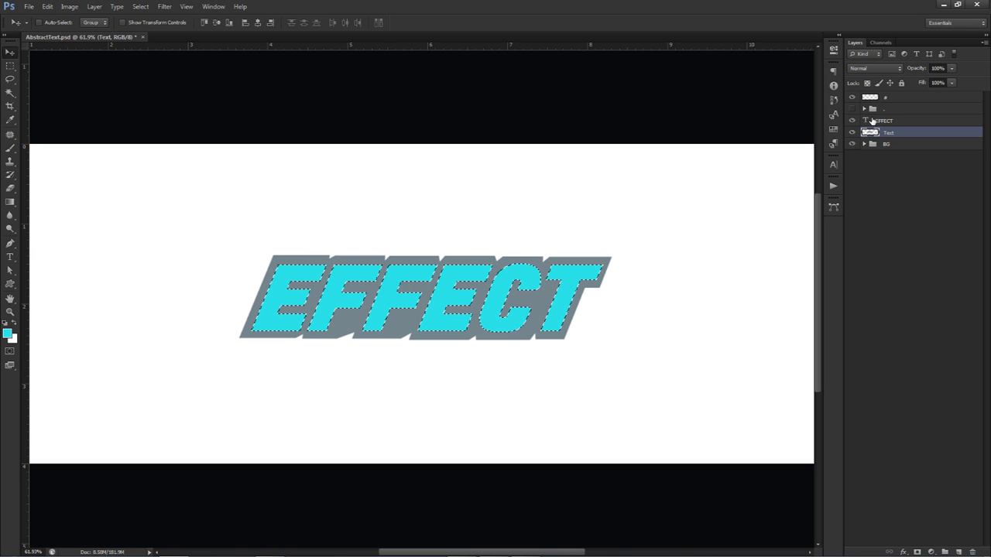
left_click(852, 121)
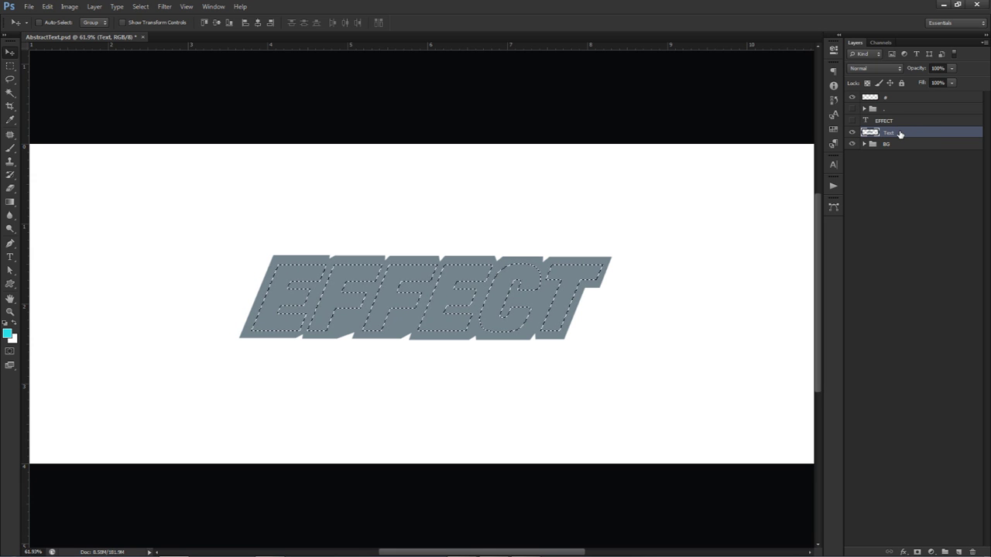
key("Delete")
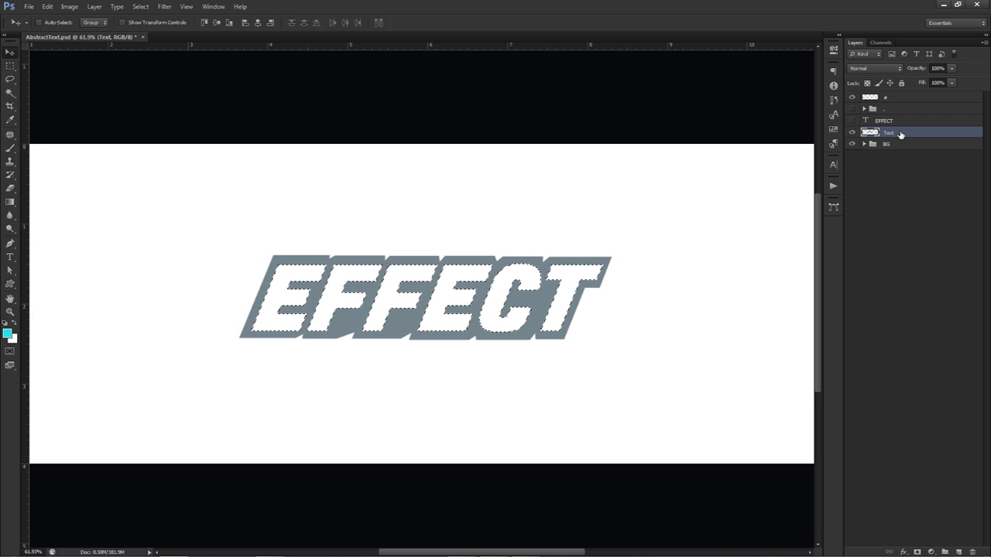
key("ctrl+d")
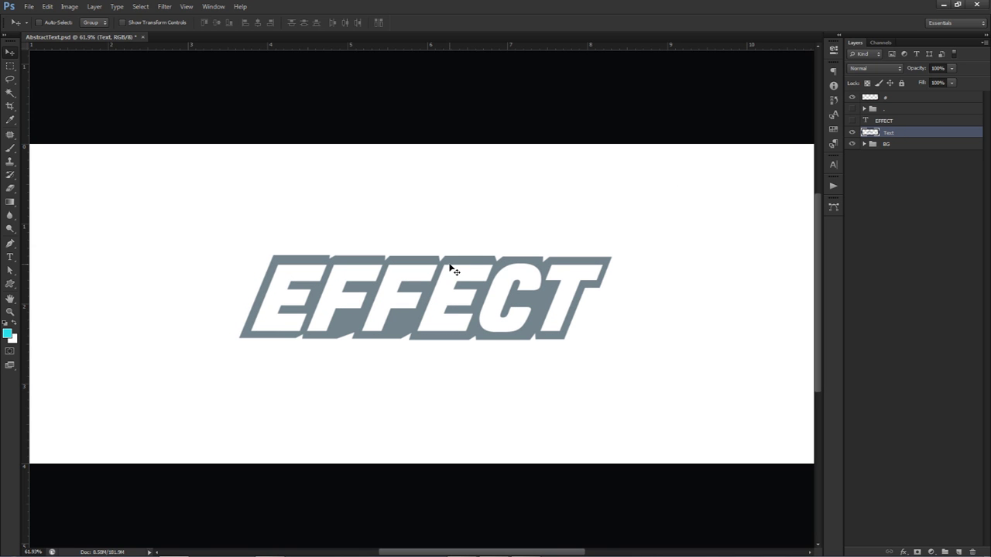
Trim the uneven top edge of the grey outline with a wide rectangular selection, and deselect
scroll(449, 267, "down", 3)
key("alt")
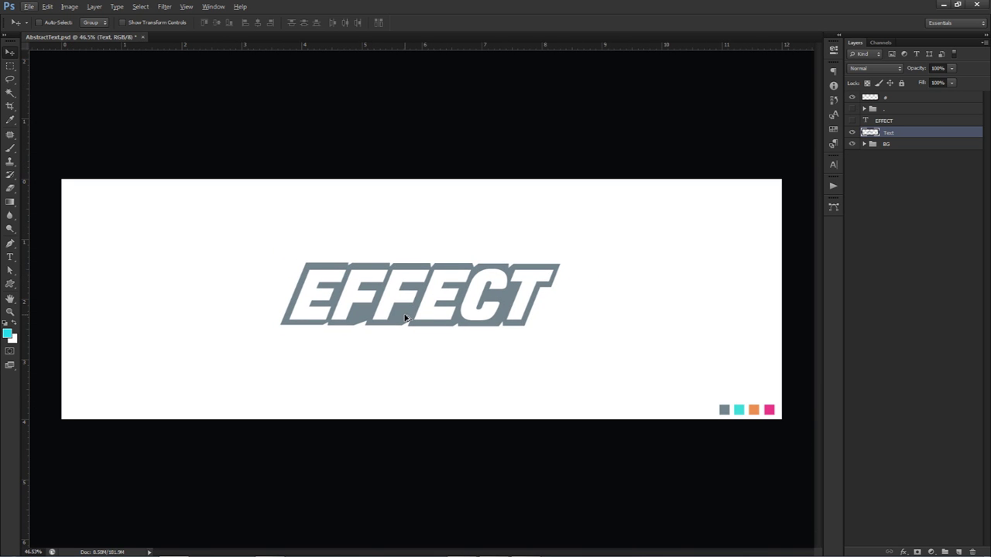
key("m")
left_click_drag(229, 220, 609, 263)
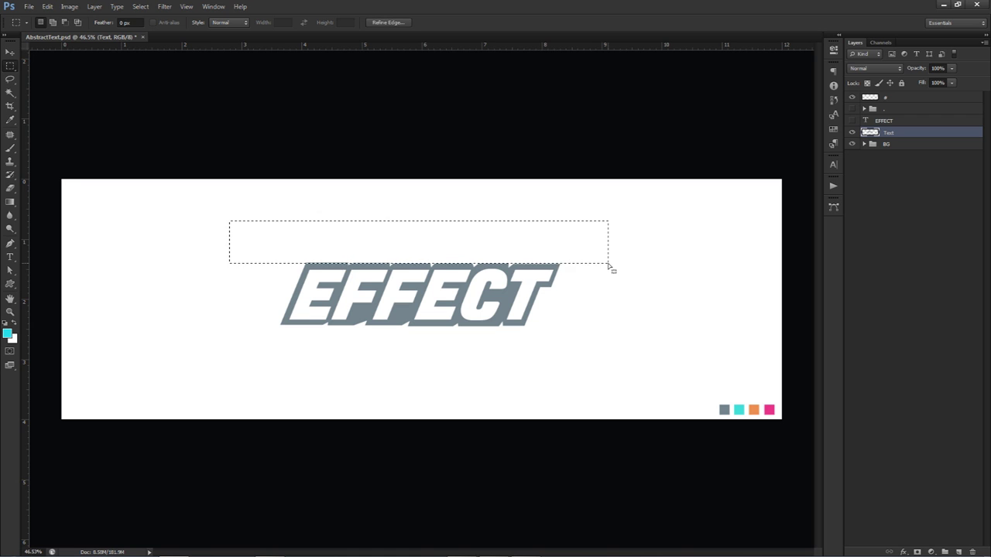
left_click_drag(508, 237, 521, 364)
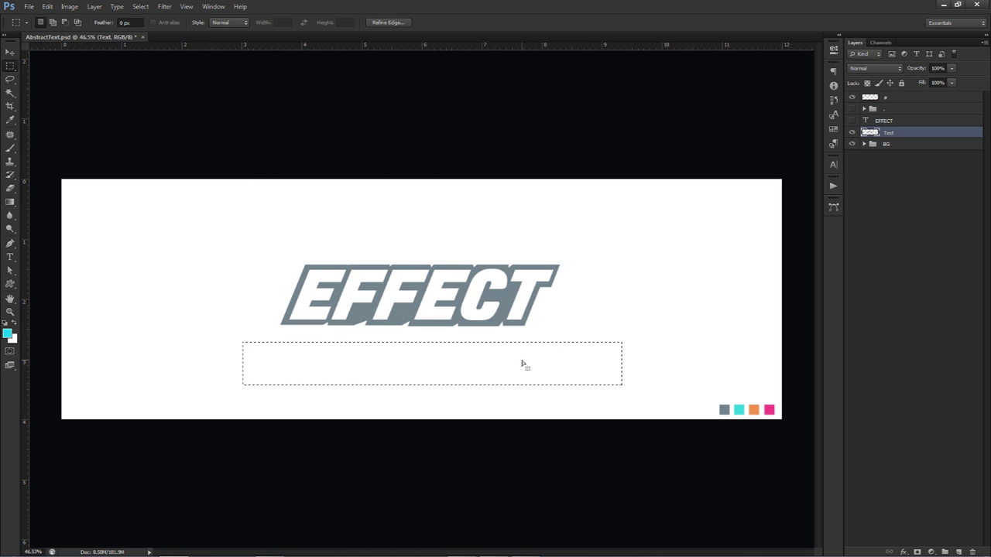
key("ctrl+d")
key("v")
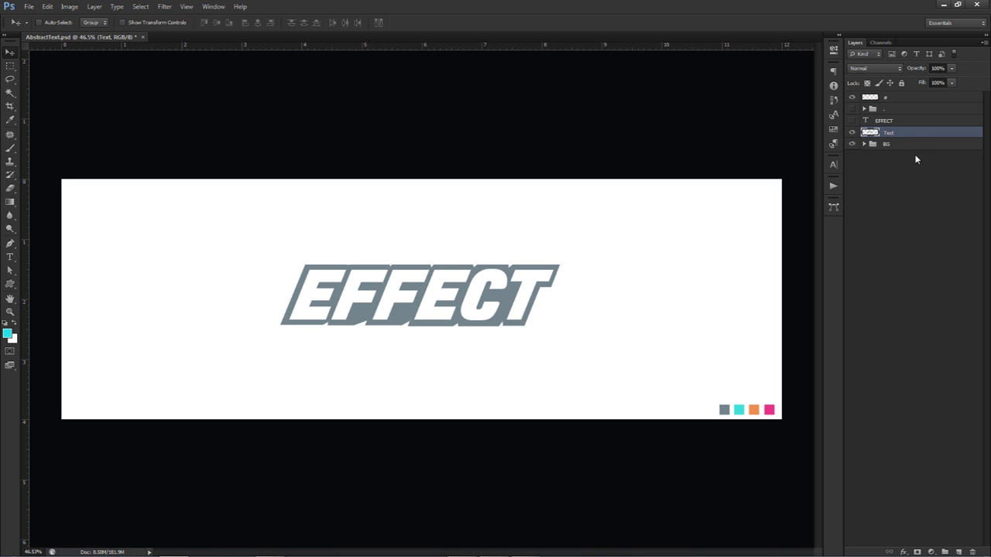
left_click(882, 123)
left_click(853, 122)
left_click(853, 121)
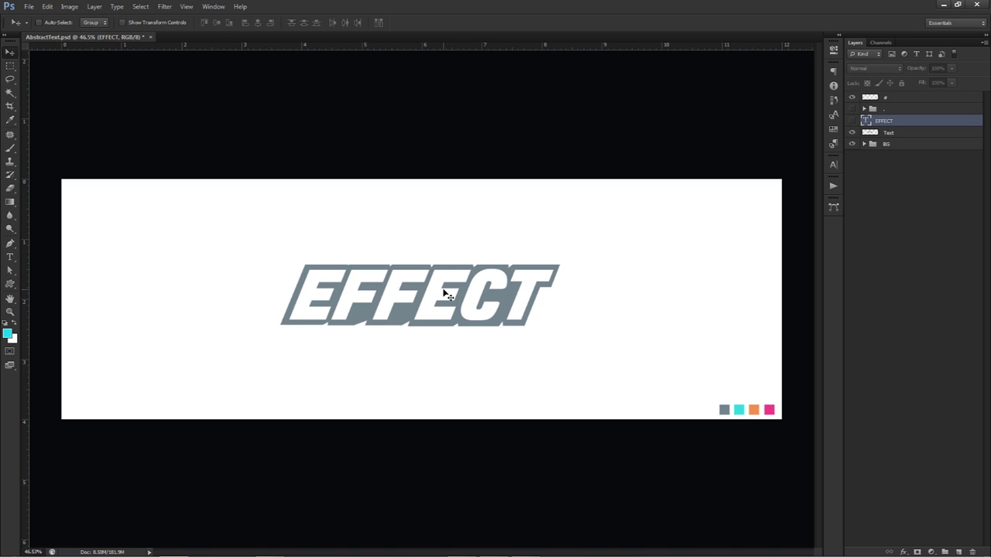
Skew the Text layer vertically by about 3.4° so its top edge slopes down from the first E toward the T
left_click(886, 135)
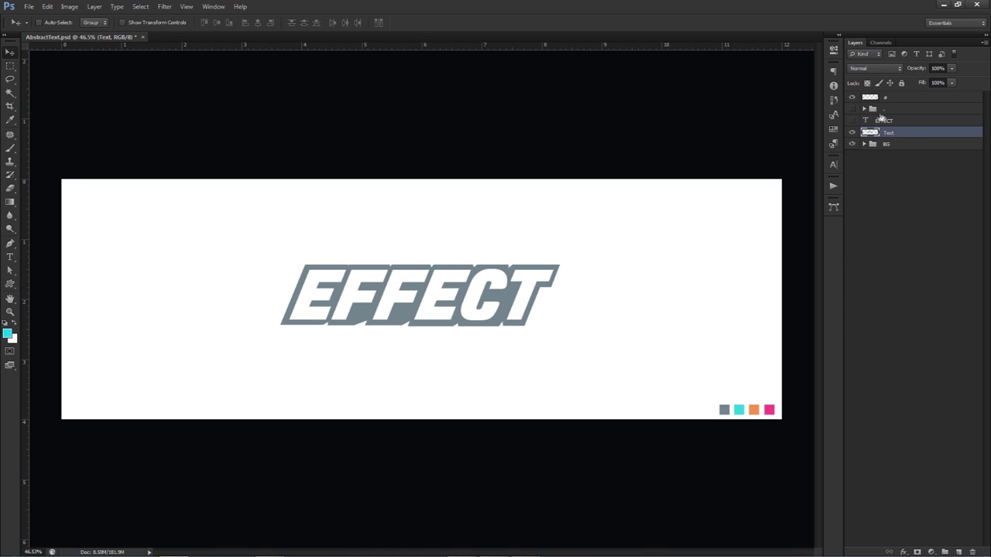
key("ctrl+t")
right_click(477, 295)
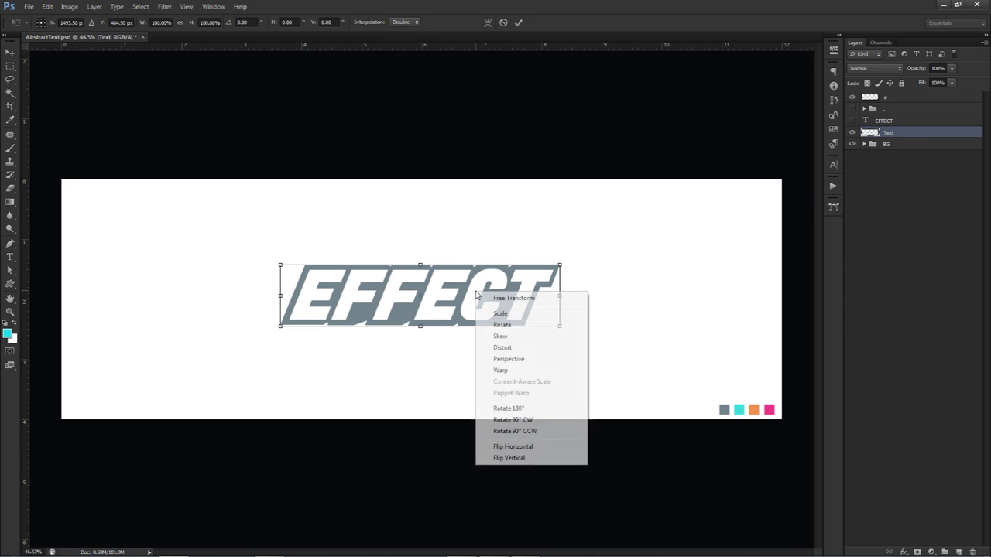
left_click(503, 337)
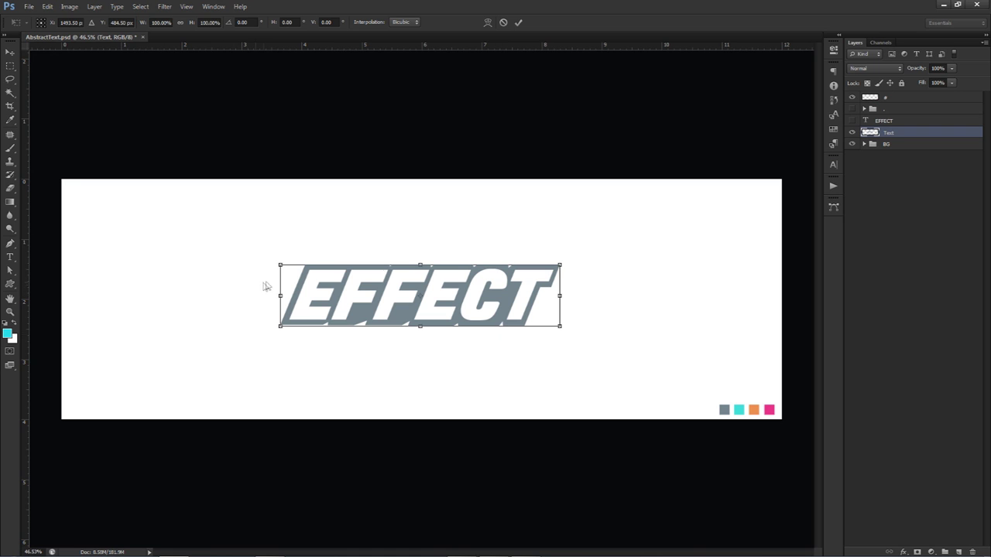
left_click_drag(281, 265, 280, 258)
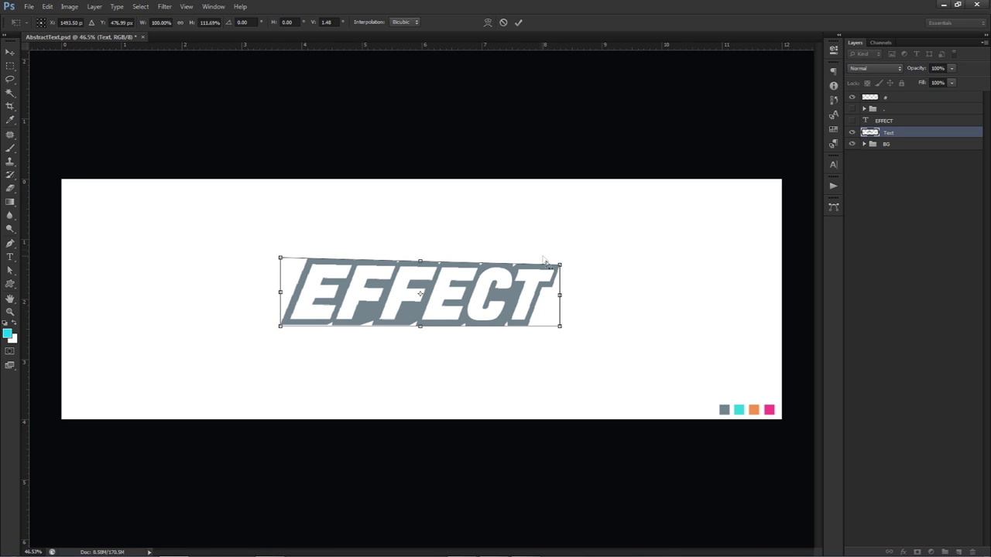
left_click_drag(561, 268, 556, 277)
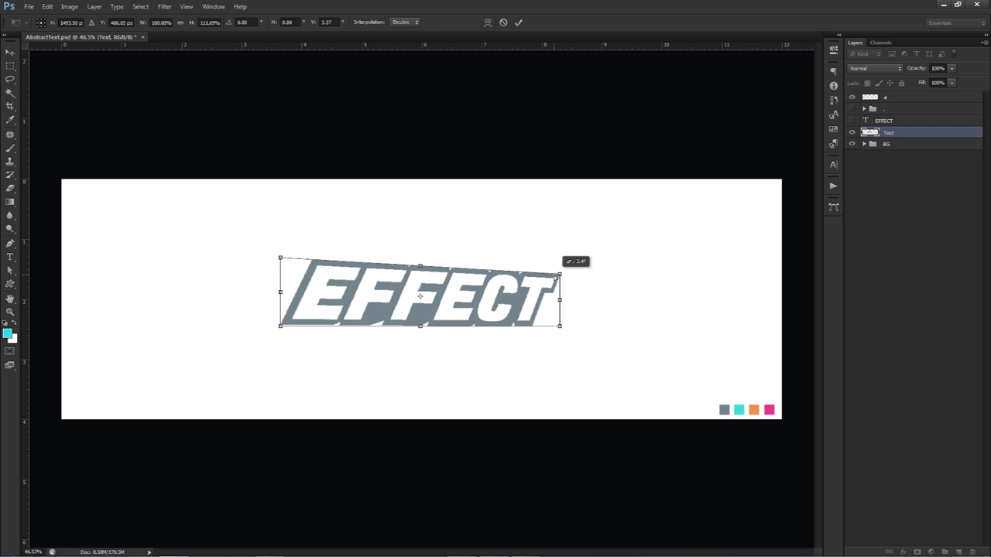
left_click(517, 23)
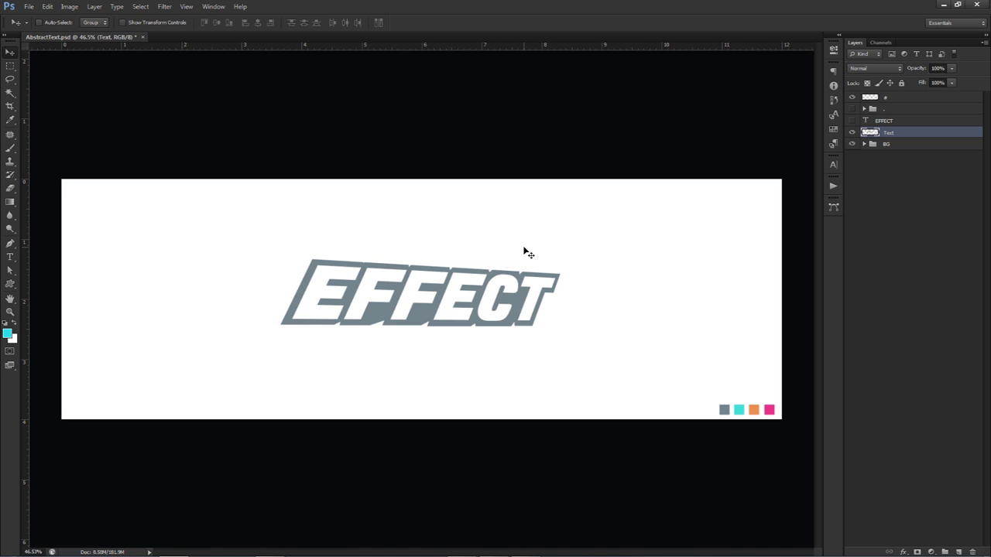
Rotate the skewed Text layer counterclockwise by about 2.5° and shift it slightly on the canvas
key("ctrl+t")
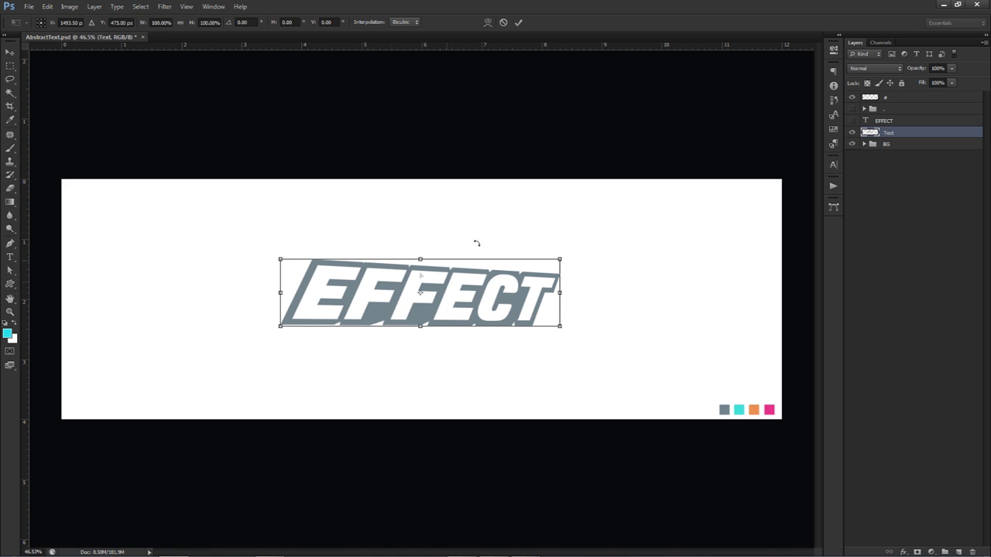
left_click_drag(569, 255, 568, 243)
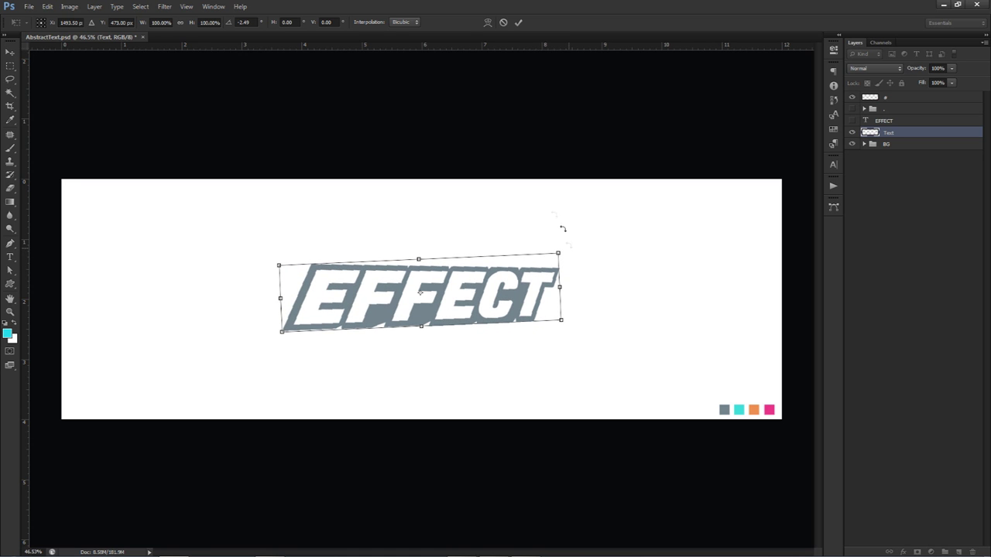
left_click(518, 22)
left_click_drag(474, 318, 476, 315)
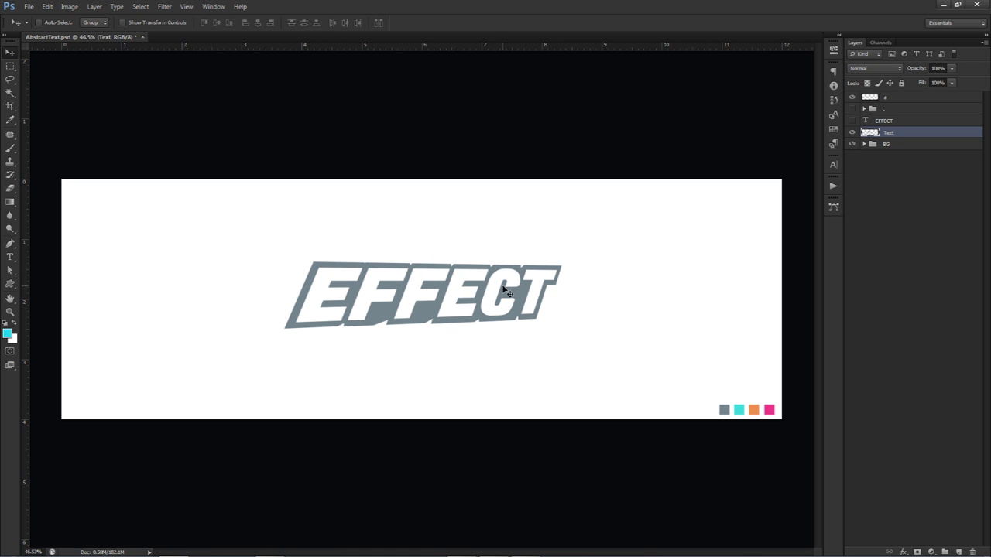
Skew the Text layer slightly again, raising the upper corner beside the first E
key("ctrl+t")
right_click(435, 294)
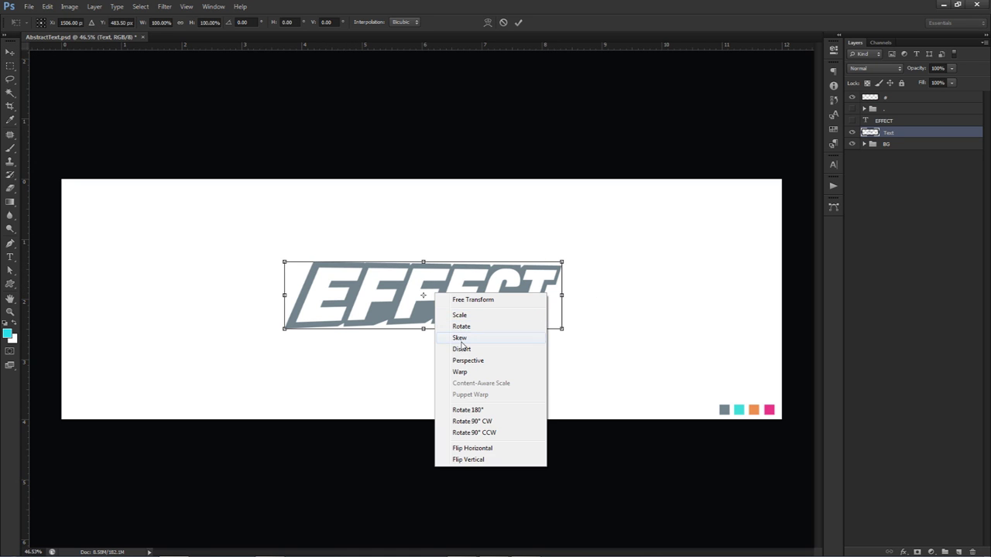
left_click(461, 340)
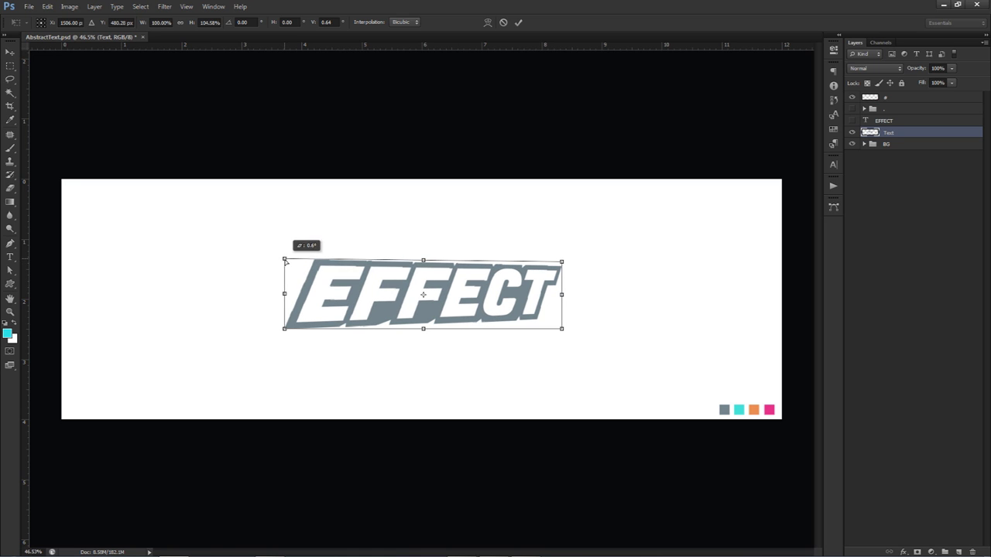
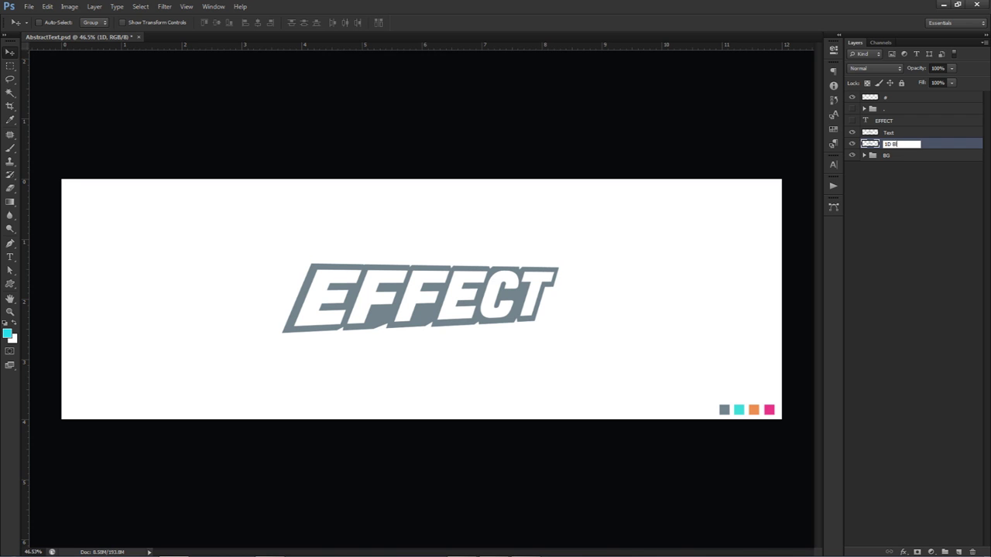
Name the layer beneath Text 1D Blue and give it a turquoise Color Overlay of #40e1d8
key("Return")
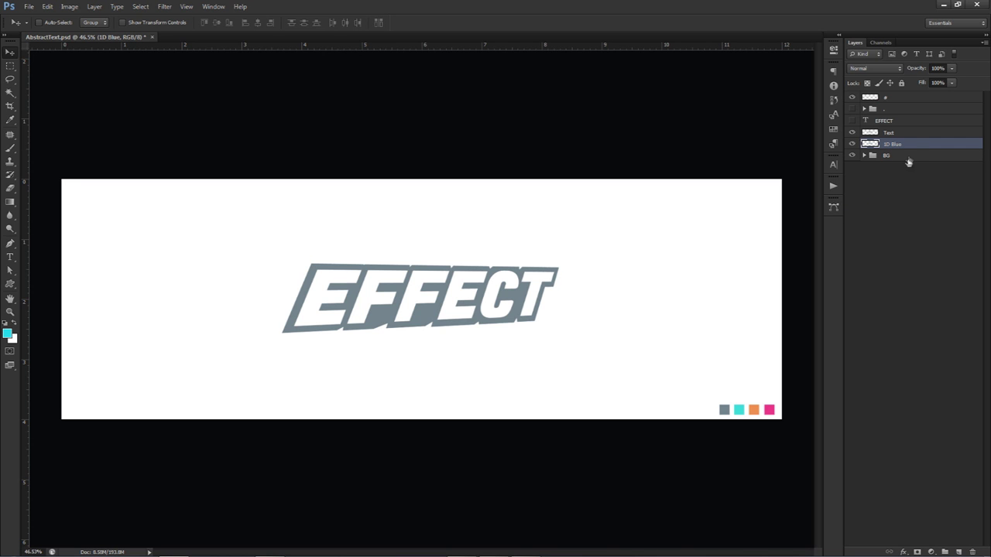
double_click(913, 144)
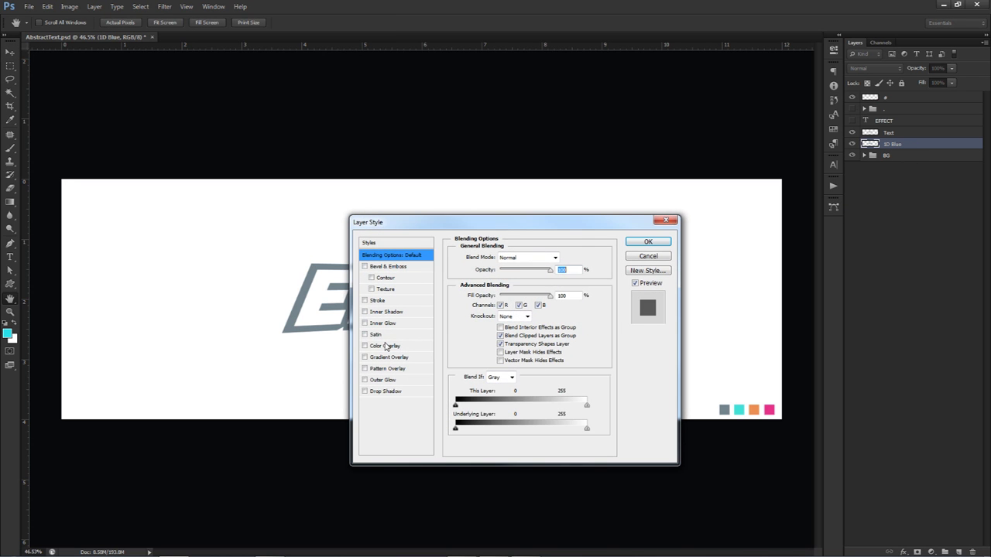
left_click(384, 345)
left_click(564, 257)
left_click(738, 408)
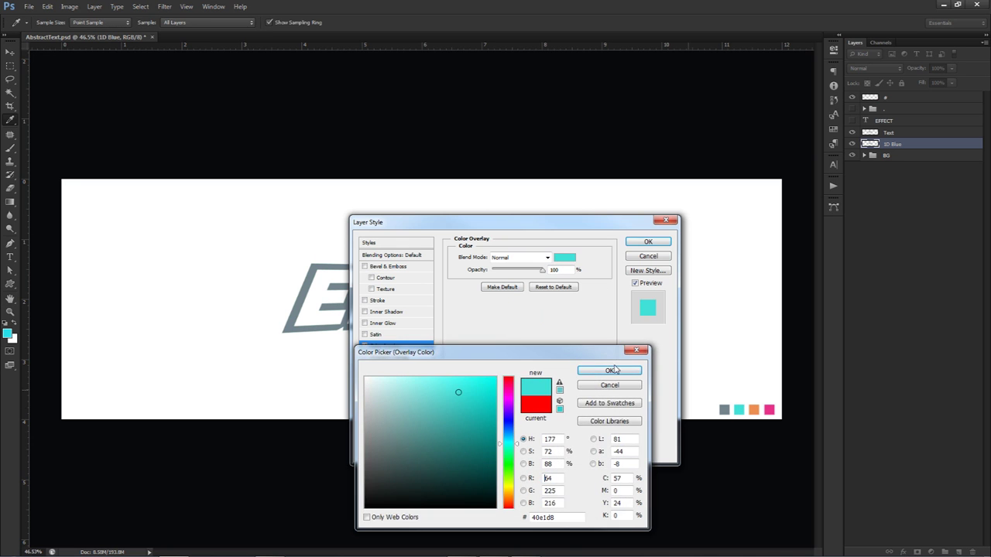
left_click(617, 333)
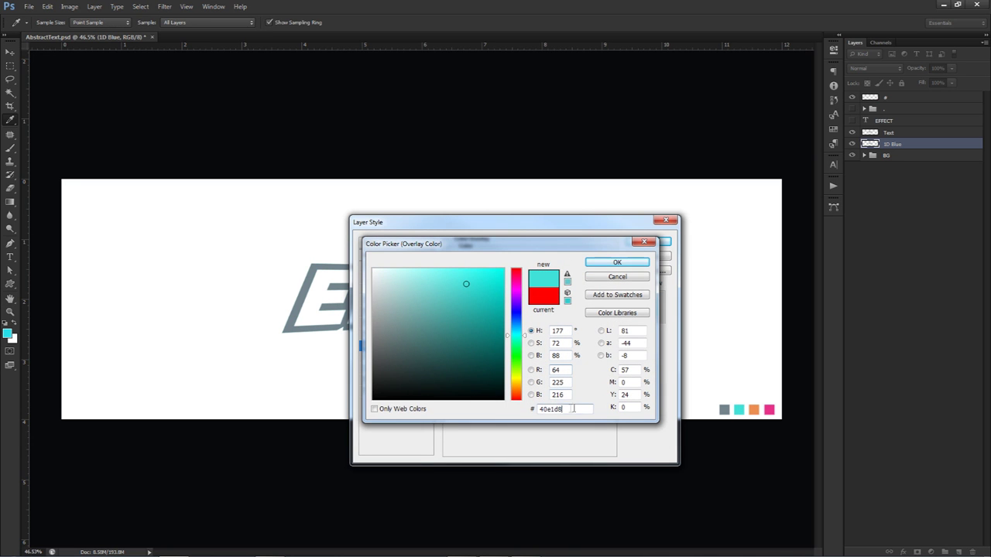
left_click_drag(573, 409, 528, 408)
left_click(602, 262)
left_click(660, 244)
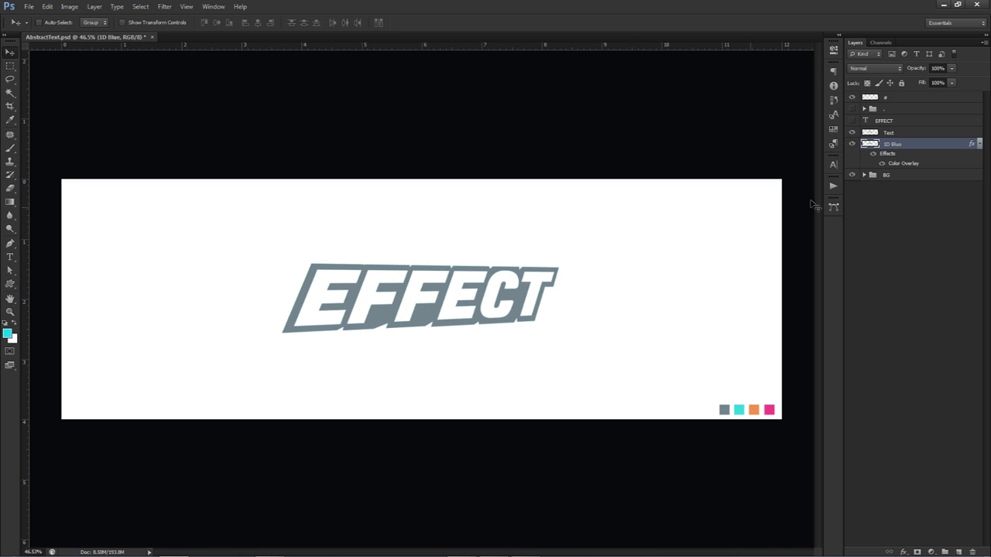
Rasterize the 1D Blue layer's style and move the turquoise copy up and to the right behind the grey lettering
right_click(920, 149)
left_click(923, 234)
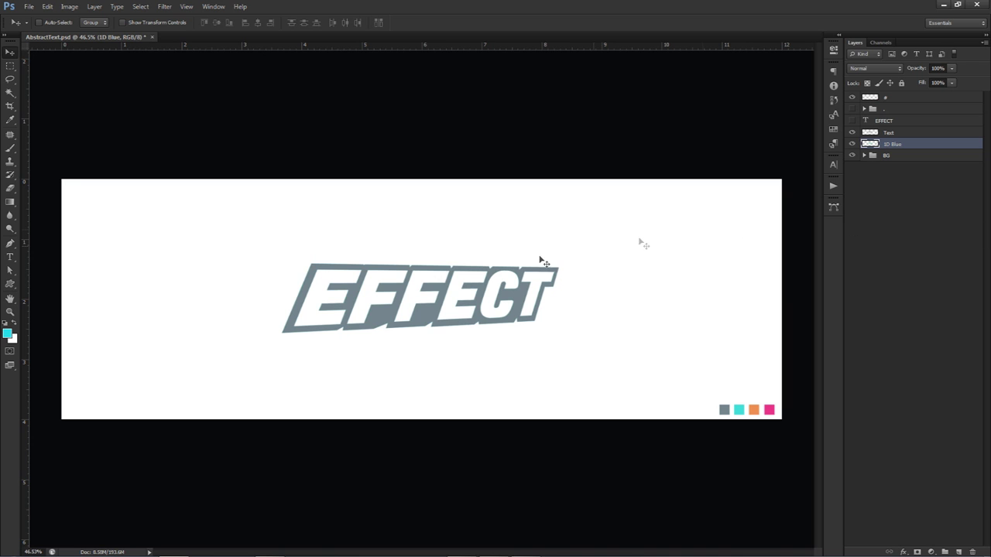
left_click_drag(438, 285, 690, 267)
left_click_drag(620, 258, 547, 269)
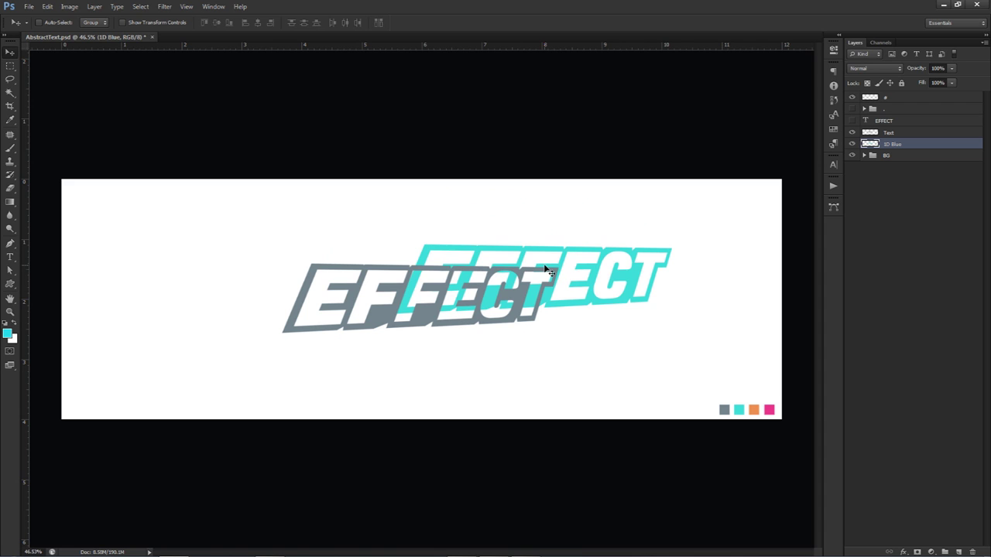
Undo the turquoise copy's move and apply a sine Wave filter to 1D Blue with wavelength 35–100, amplitude 1–20 and scale 100%
key("ctrl+z")
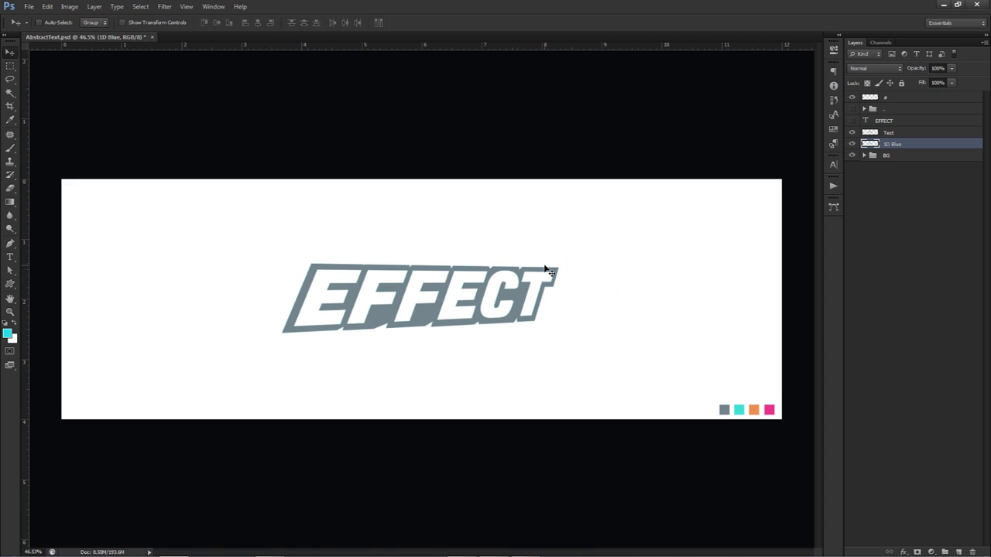
left_click(140, 6)
mouse_move(165, 6)
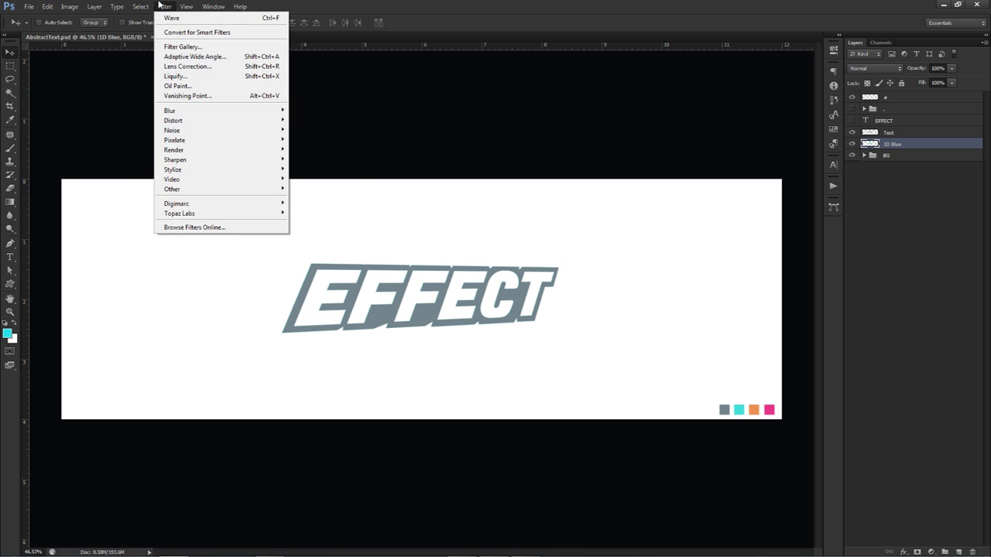
mouse_move(178, 122)
left_click(306, 189)
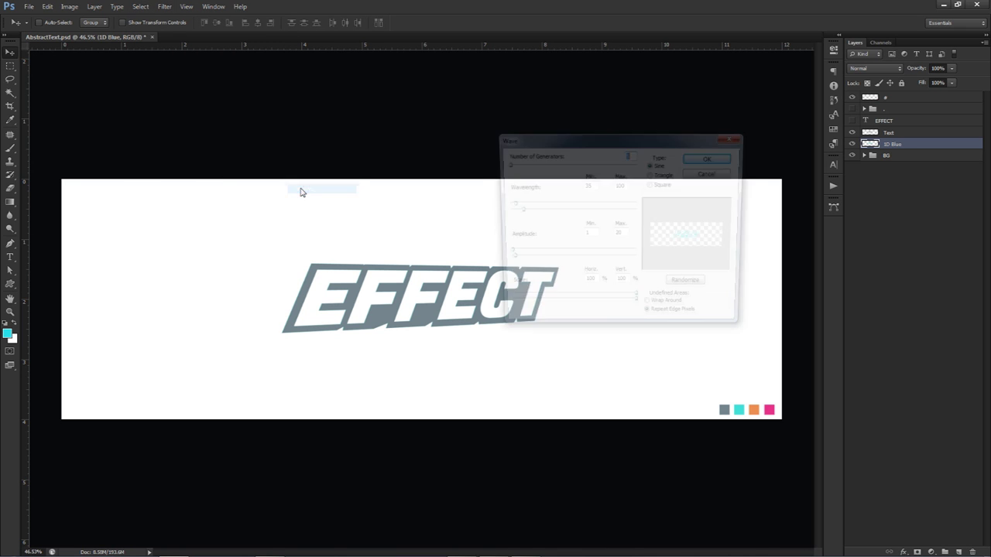
left_click_drag(619, 147, 565, 154)
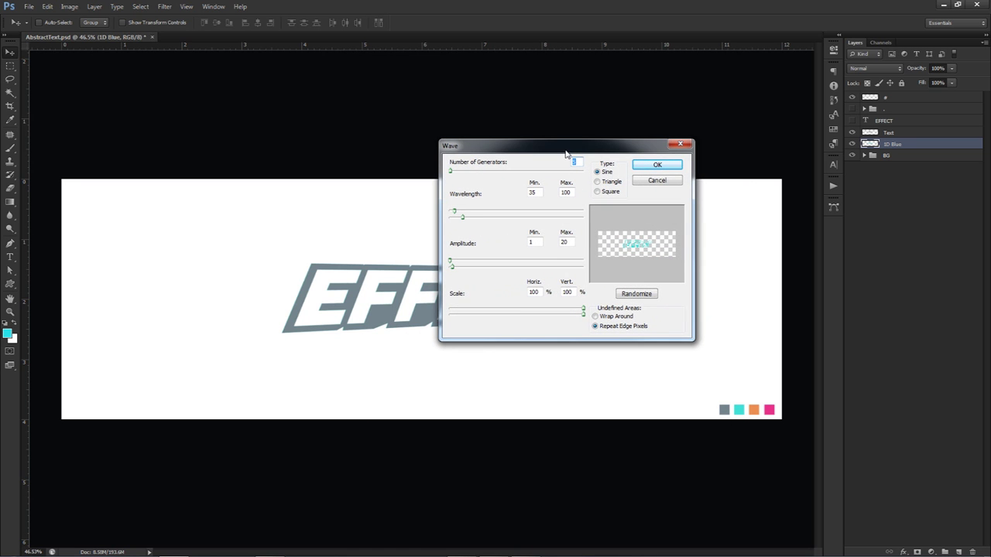
left_click(539, 191)
key("Tab")
key("Tab")
key("Tab")
left_click(533, 292)
left_click(568, 293)
left_click(657, 166)
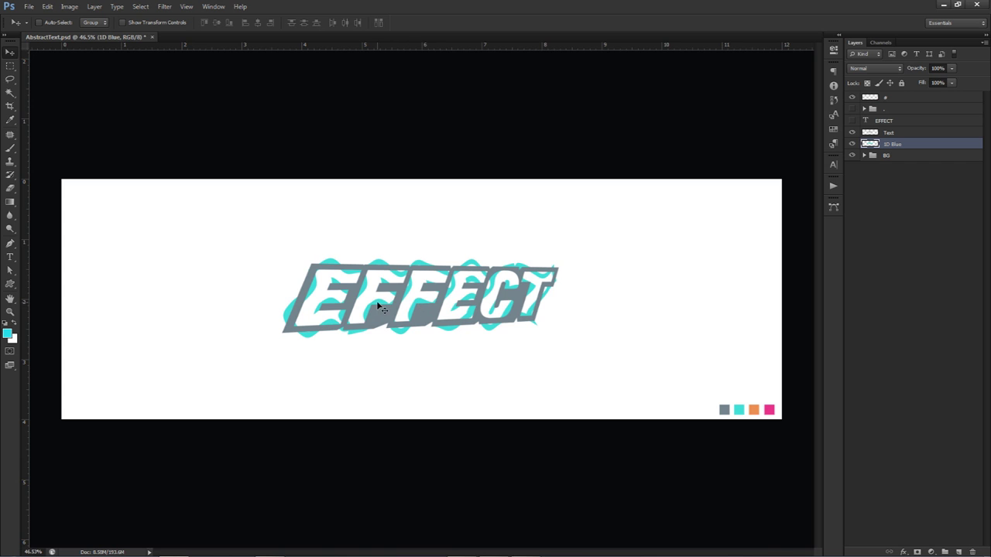
Try applying the same Wave filter a second time to the 1D Blue layer and undo it
scroll(350, 304, "up", 1)
scroll(351, 304, "up", 2)
scroll(352, 305, "down", 1)
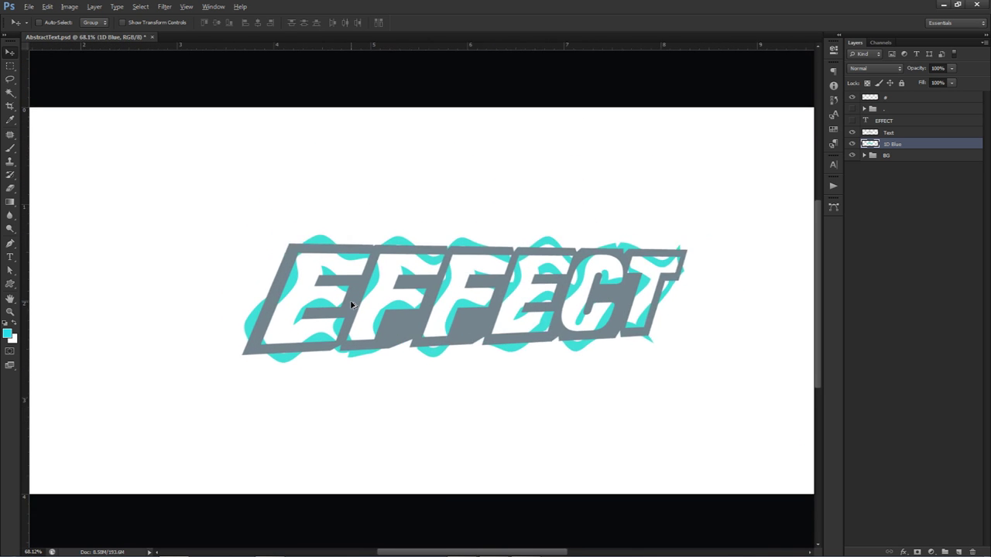
key("ctrl+f")
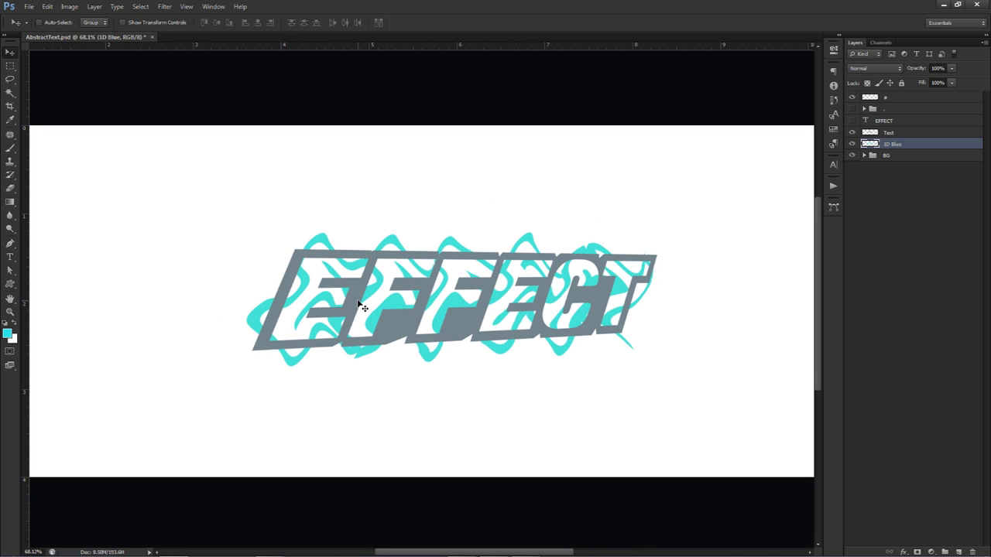
key("ctrl+z")
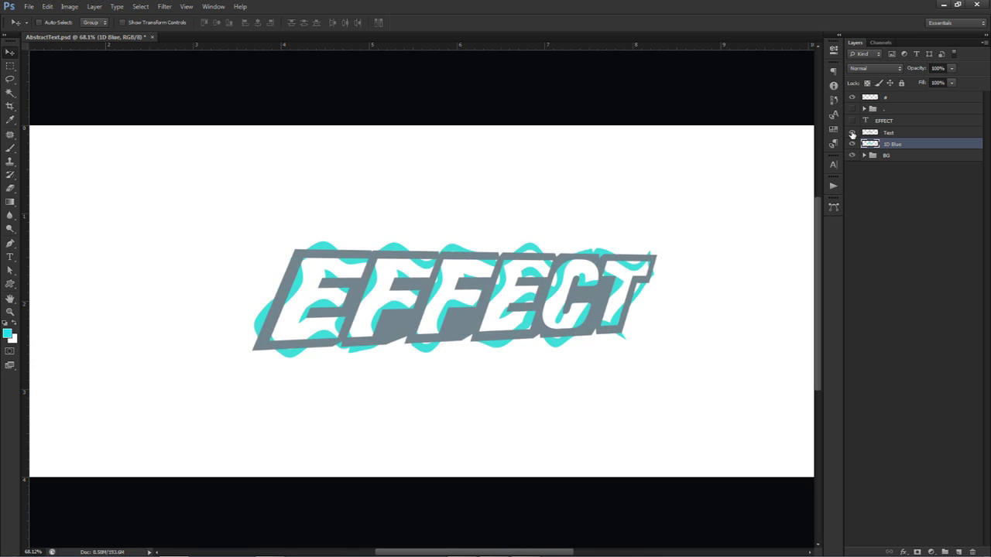
On the Text layer, select the hollow interiors of all six EFFECT letters with the Magic Wand tool
left_click(892, 133)
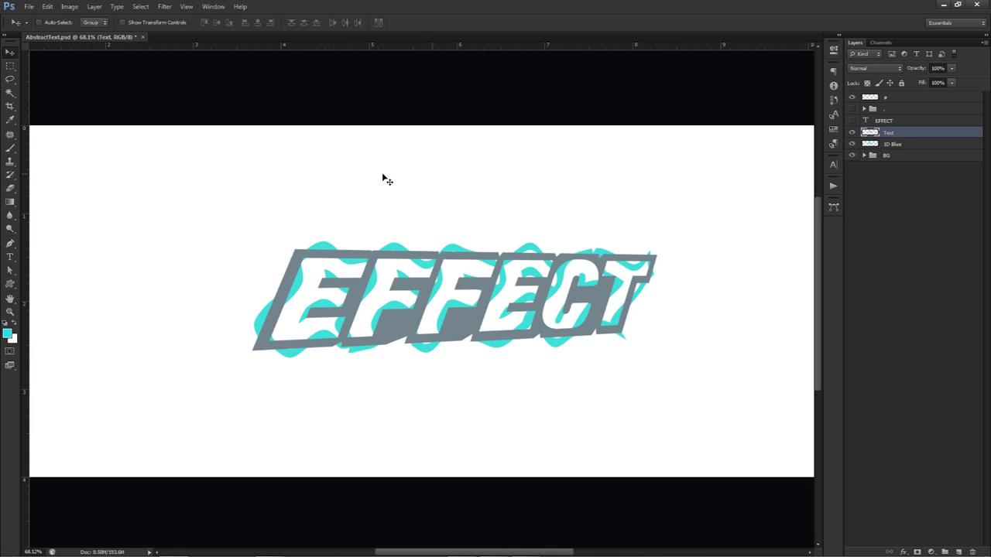
left_click(10, 94)
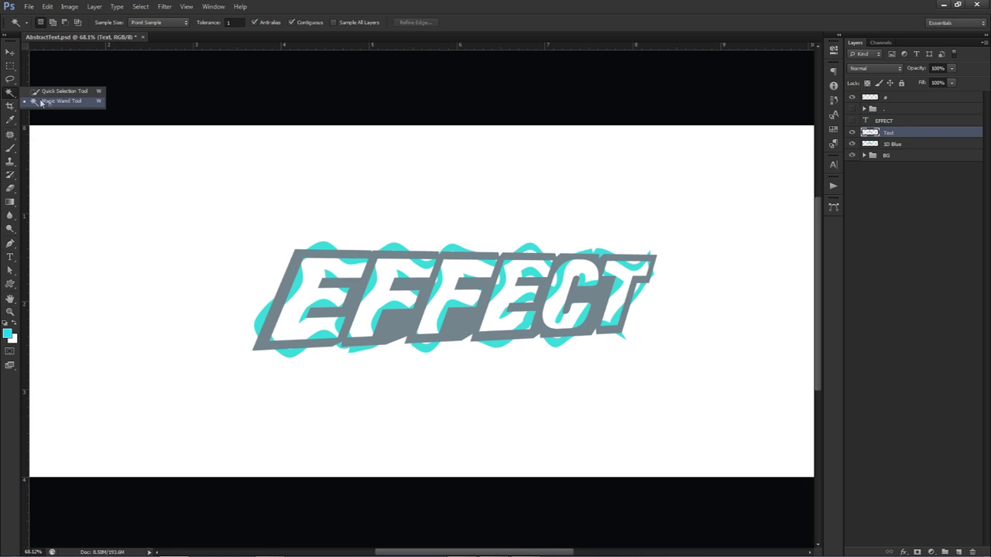
left_click(49, 103)
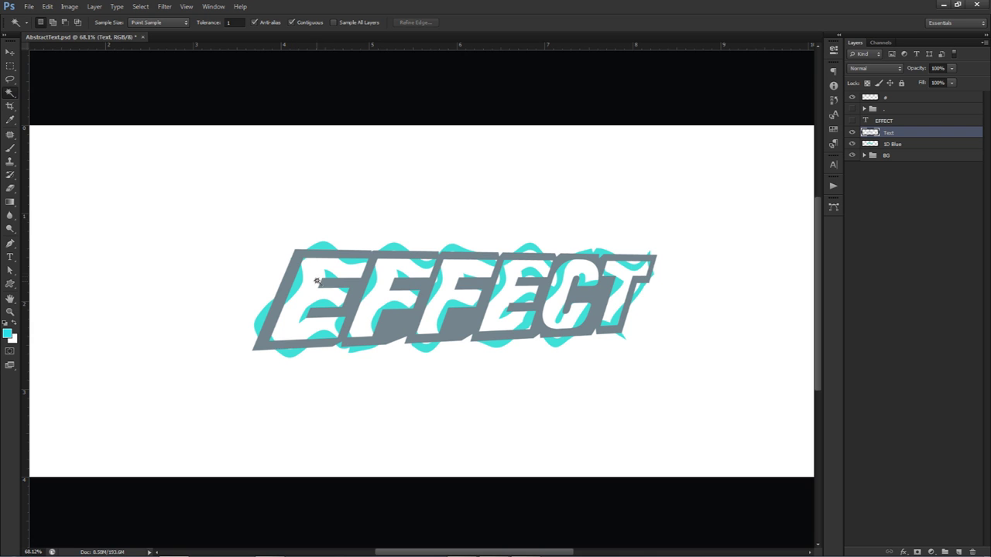
left_click(317, 274)
left_click(372, 283, "shift")
left_click(453, 282, "shift")
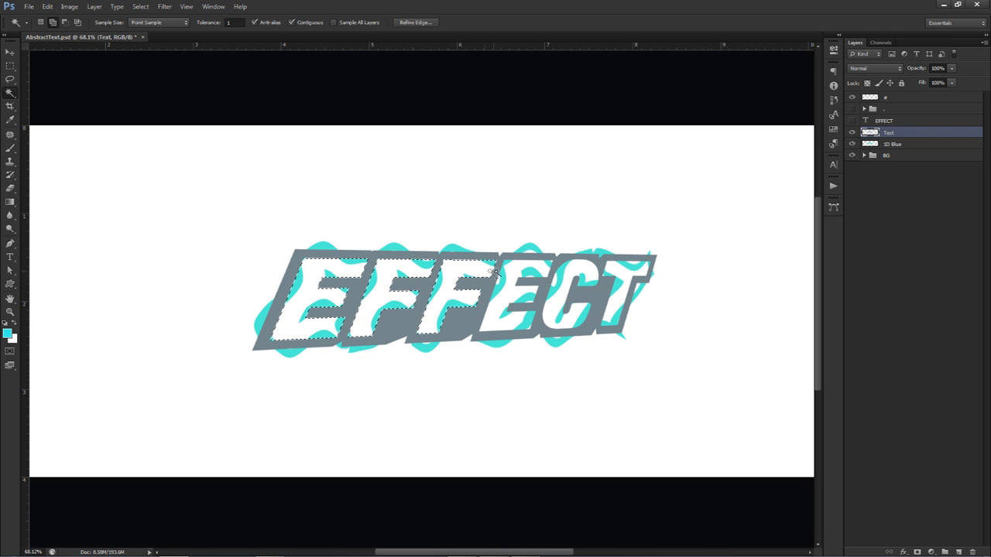
left_click(551, 271, "shift")
left_click(592, 271, "shift")
left_click(624, 274, "shift")
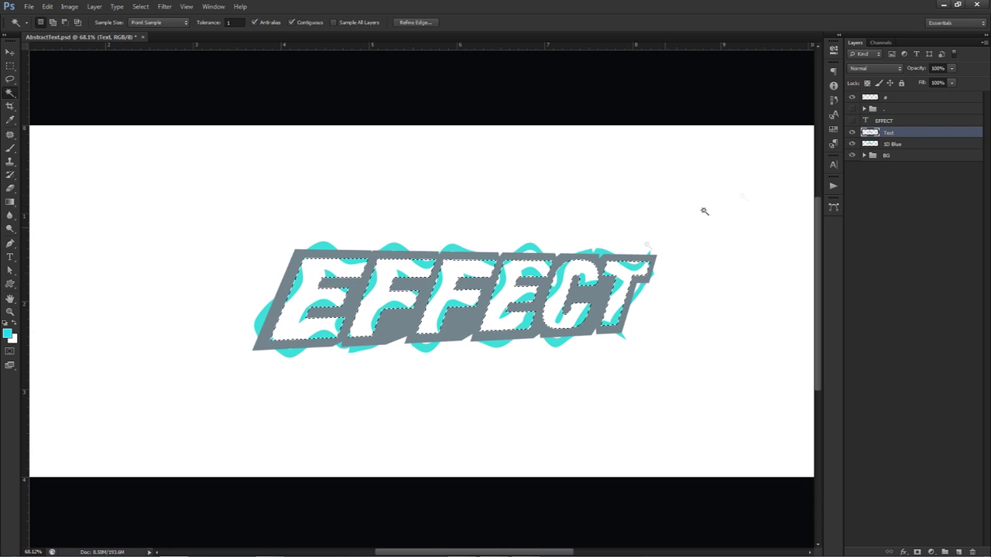
Delete the turquoise inside the selected letter shapes from the 1D Blue layer and clear the selection
left_click(894, 145)
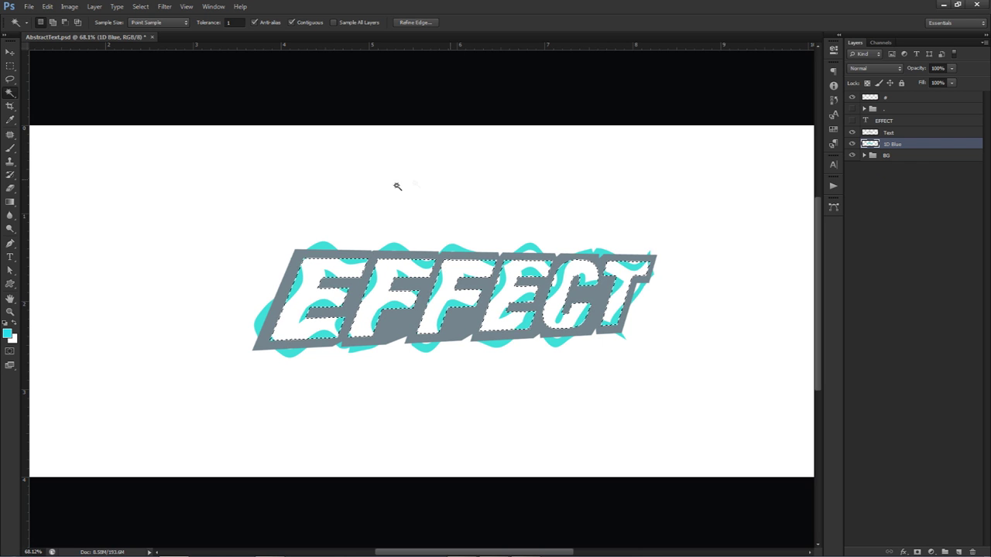
key("Delete")
key("ctrl+d")
key("v")
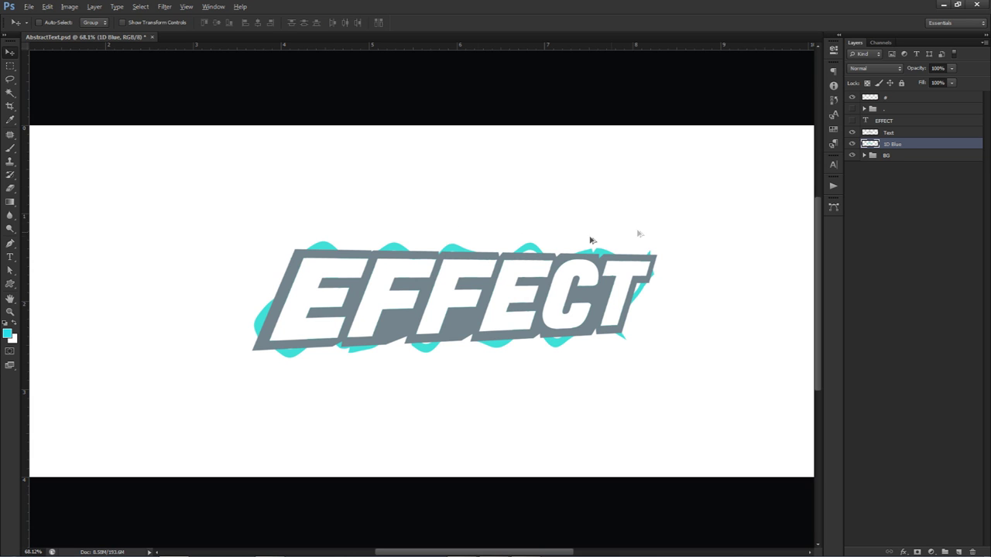
Duplicate the Text layer, place the copy beneath 1D Blue and name it 2D Orange
scroll(711, 220, "down", 3)
scroll(712, 265, "down", 2)
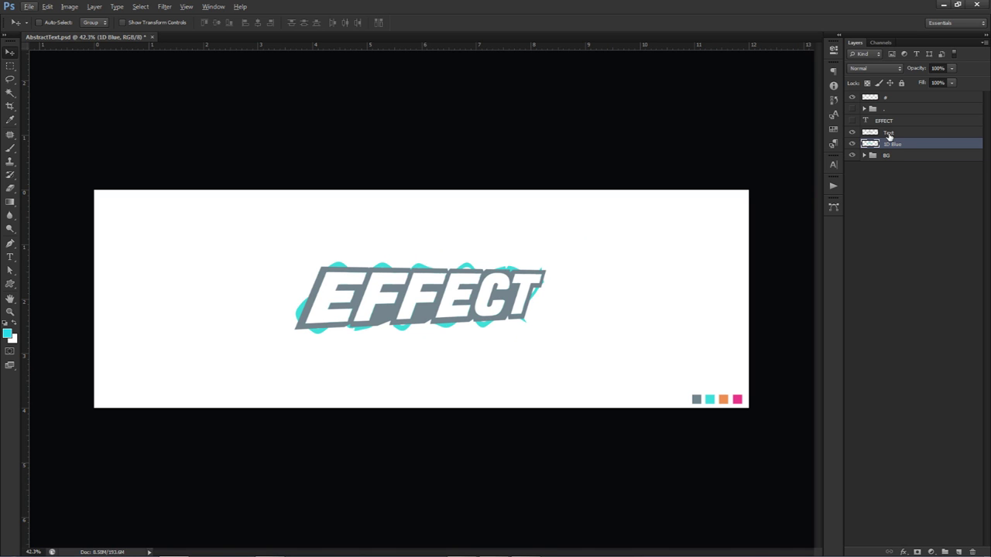
left_click(889, 133)
key("ctrl+j")
left_click_drag(889, 133, 896, 155)
double_click(895, 156)
type("2D Orange")
key("Return")
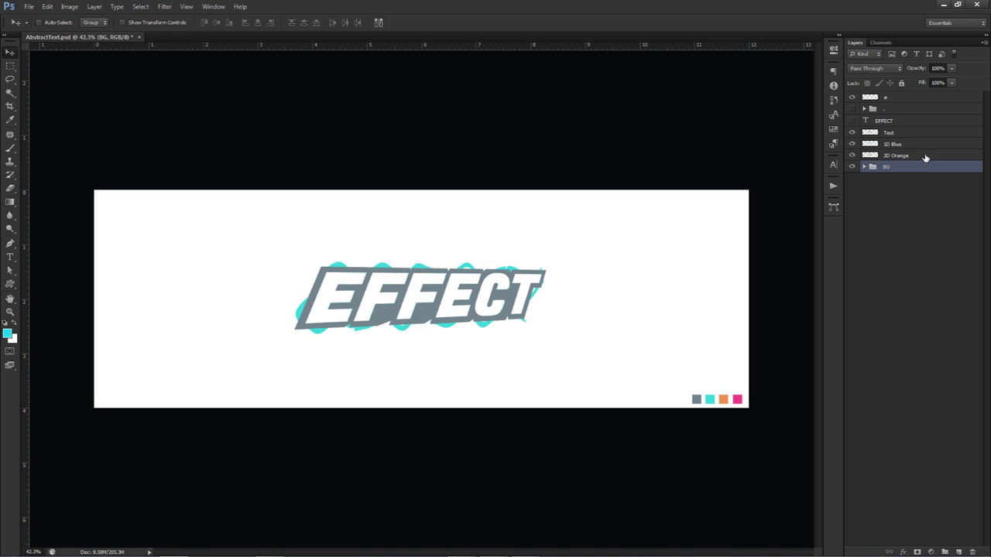
Give the 2D Orange layer a Color Overlay sampled from the orange palette swatch on the canvas
double_click(921, 158)
left_click(385, 345)
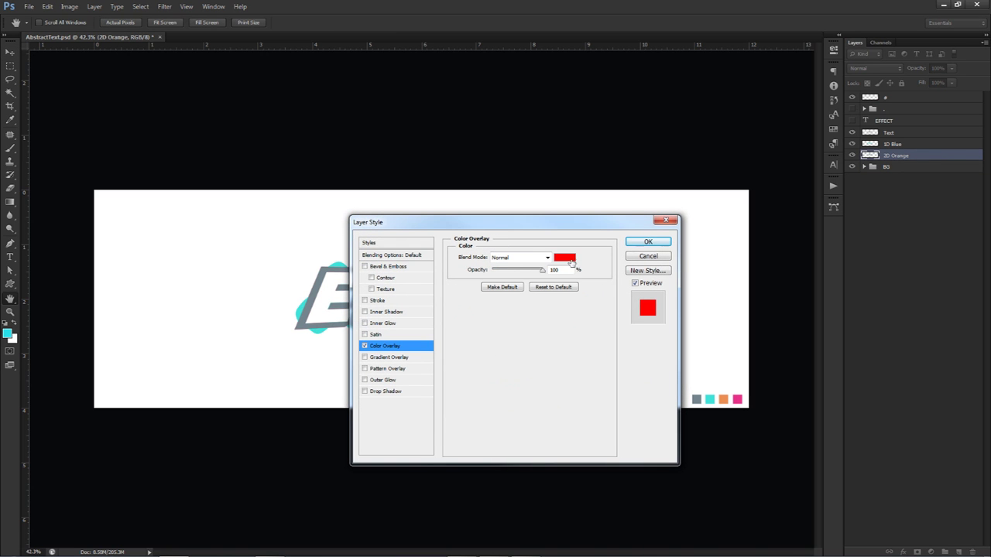
left_click(564, 257)
left_click(723, 399)
left_click(616, 263)
left_click(646, 242)
Try moving the orange copy out from behind the grey lettering and undo the move
key("v")
left_click_drag(454, 266, 539, 296)
key("ctrl+z")
Rasterize the 2D Orange layer's style and apply a sine Wave filter with wavelength 35–148 and amplitude 1–20
right_click(904, 159)
left_click(914, 246)
left_click(164, 6)
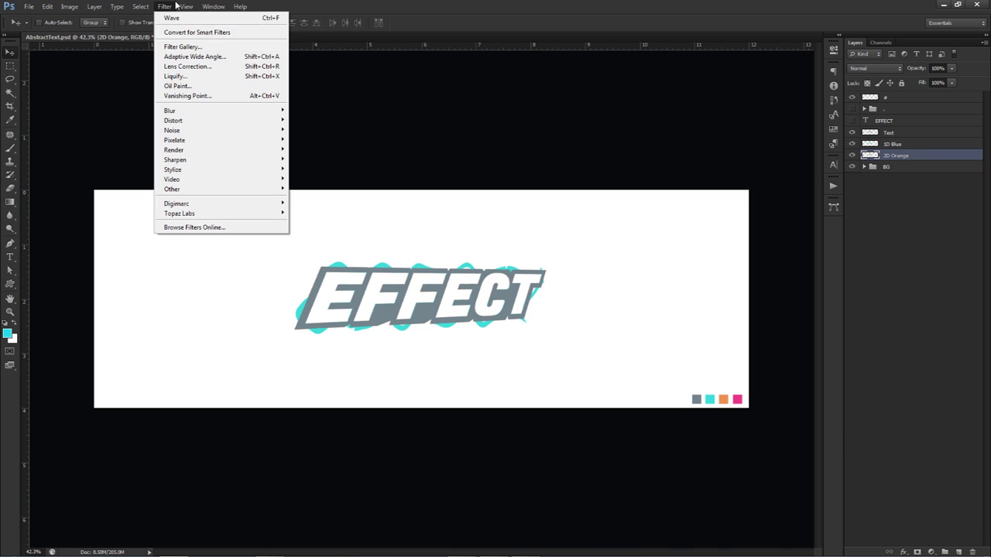
mouse_move(190, 122)
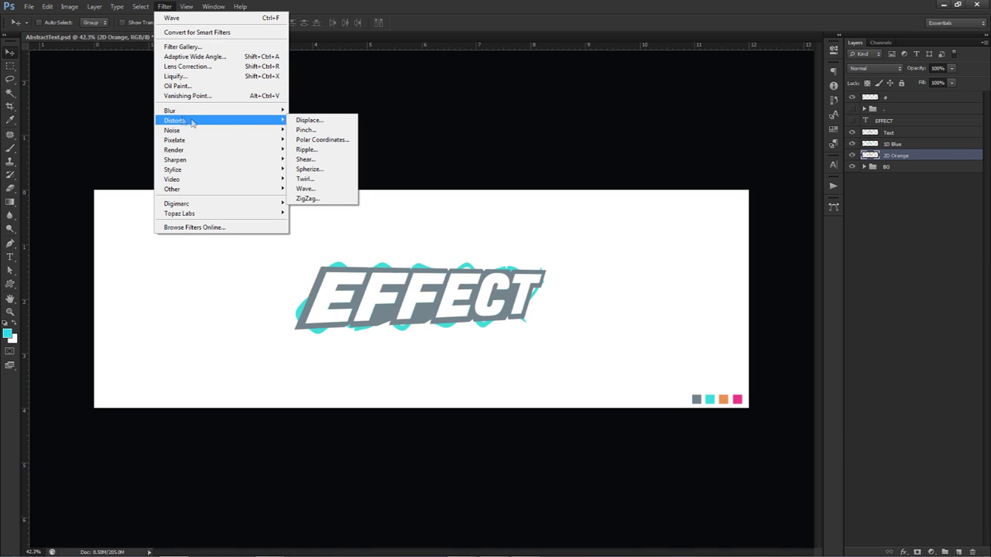
left_click(308, 189)
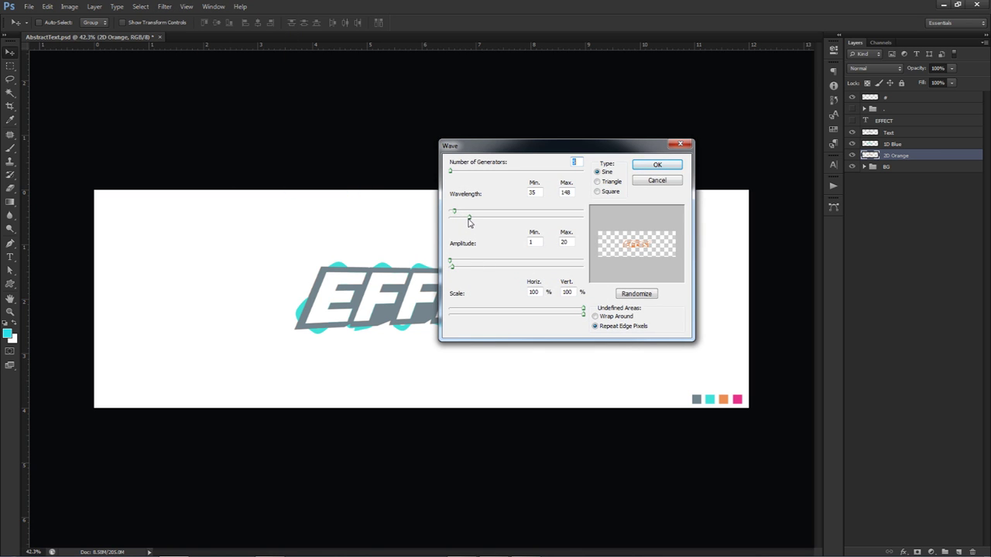
left_click(671, 167)
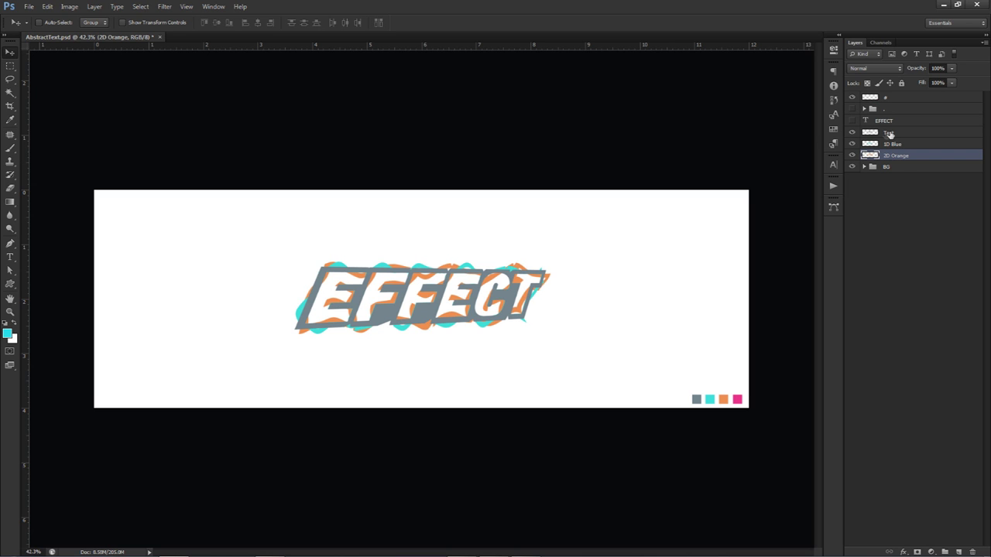
Select the interiors of all six letters again from the Text layer using the Magic Wand tool
left_click(888, 134)
key("w")
left_click(336, 285)
left_click(373, 282, "shift")
left_click(418, 283, "shift")
left_click(463, 285, "shift")
left_click(495, 286, "shift")
left_click(526, 280, "shift")
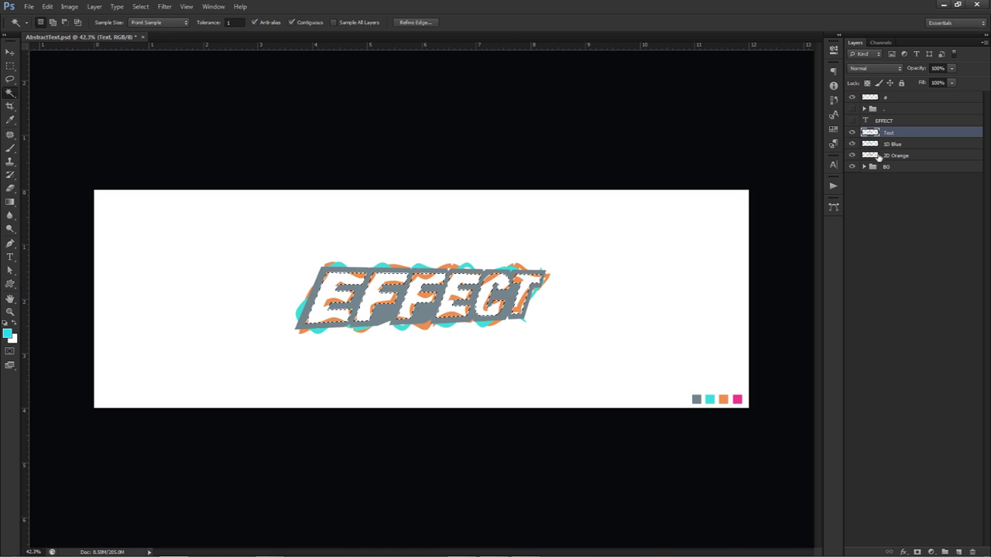
Delete the orange inside the selected letter shapes from the 2D Orange layer and clear the selection
left_click(885, 156)
key("Delete")
key("ctrl+d")
key("v")
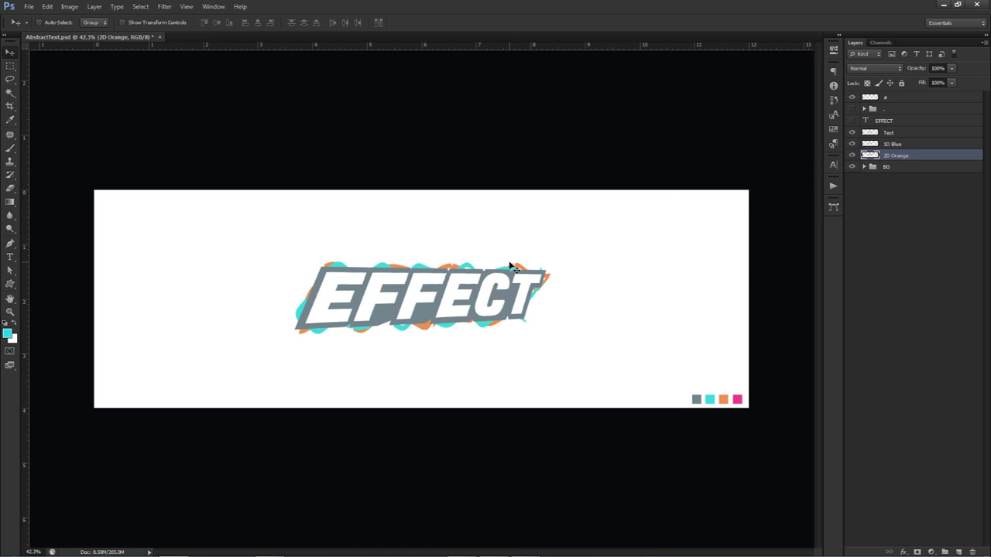
Duplicate the Text layer, place the copy beneath 2D Orange and name it 3D
left_click(894, 133)
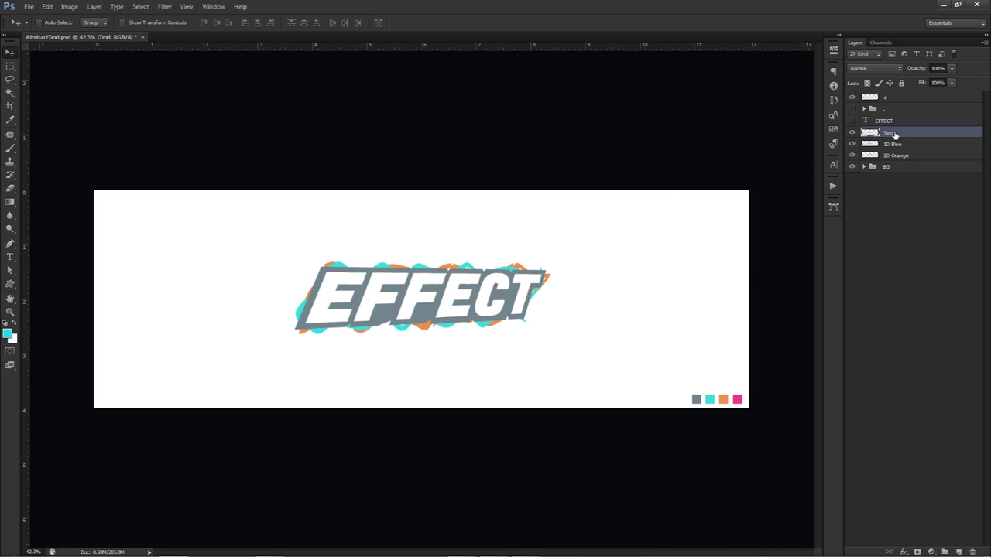
key("ctrl+j")
left_click_drag(900, 133, 901, 167)
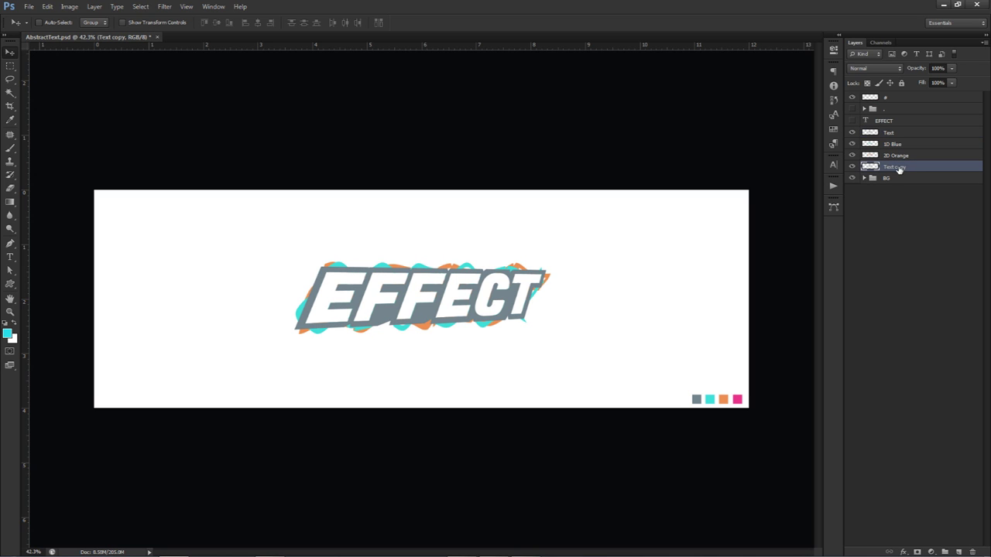
double_click(895, 166)
type("3D")
key("Return")
Try an extra colour variant by duplicating 2D Orange beneath the original and shifting the copy's hue by +19
left_click(898, 157)
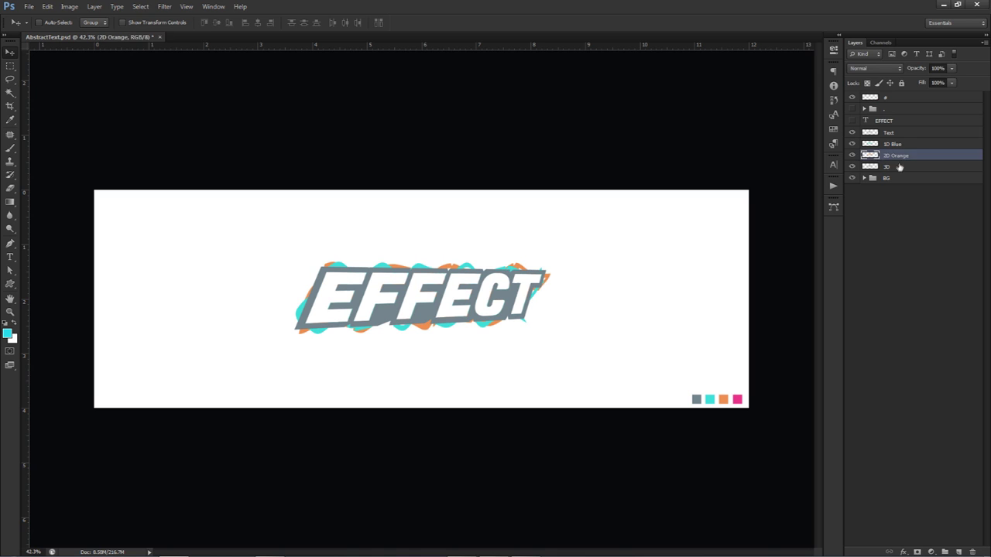
left_click(898, 166)
left_click(900, 156)
key("ctrl+j")
left_click_drag(900, 161, 900, 173)
key("ctrl+t")
key("Return")
key("ctrl+u")
key("Return")
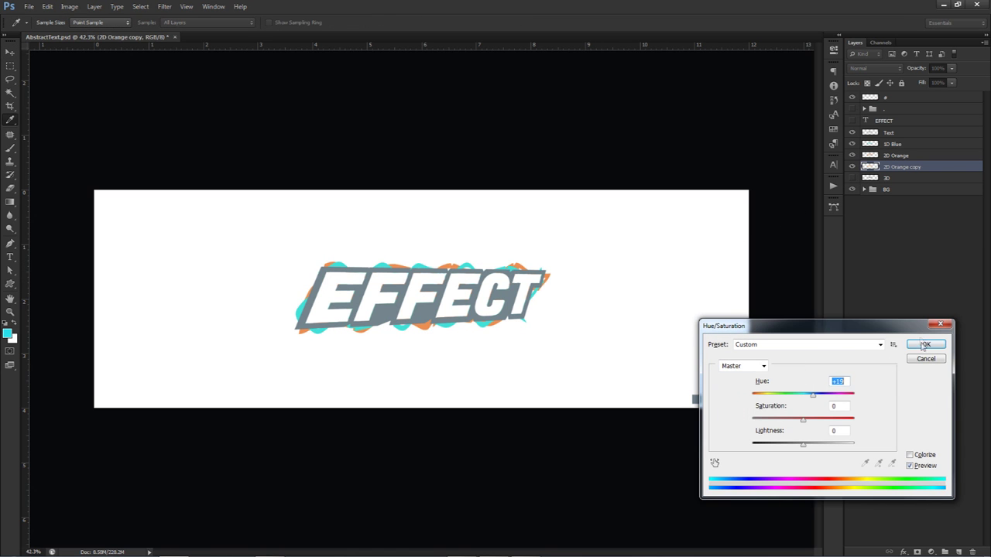
Rotate the recoloured 2D Orange copy slightly counterclockwise as a trial and delete that layer
key("ctrl+t")
left_click_drag(564, 260, 559, 252)
key("Return")
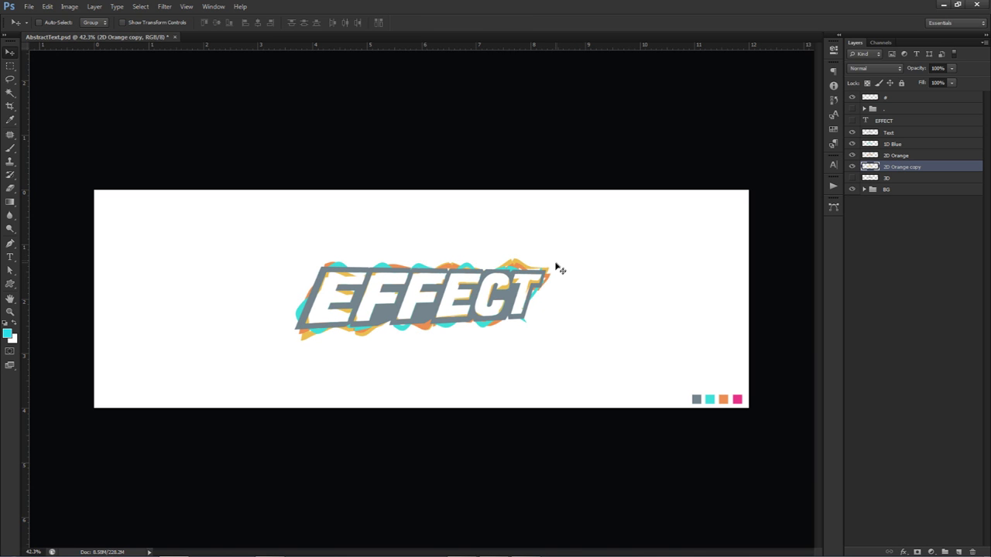
key("Delete")
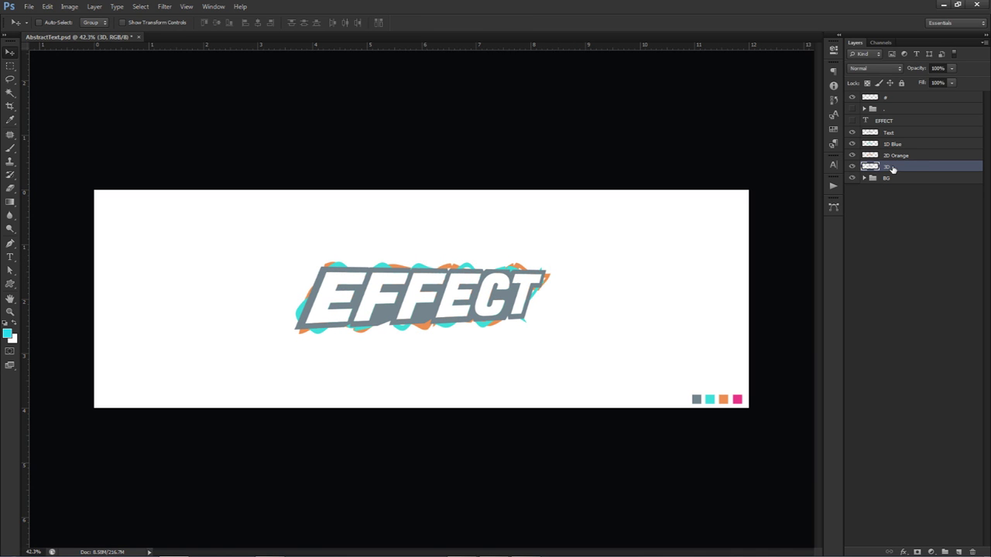
Give the 3D layer a pink Color Overlay of #e73287 and rasterize its layer style
double_click(898, 171)
left_click(384, 345)
left_click(564, 257)
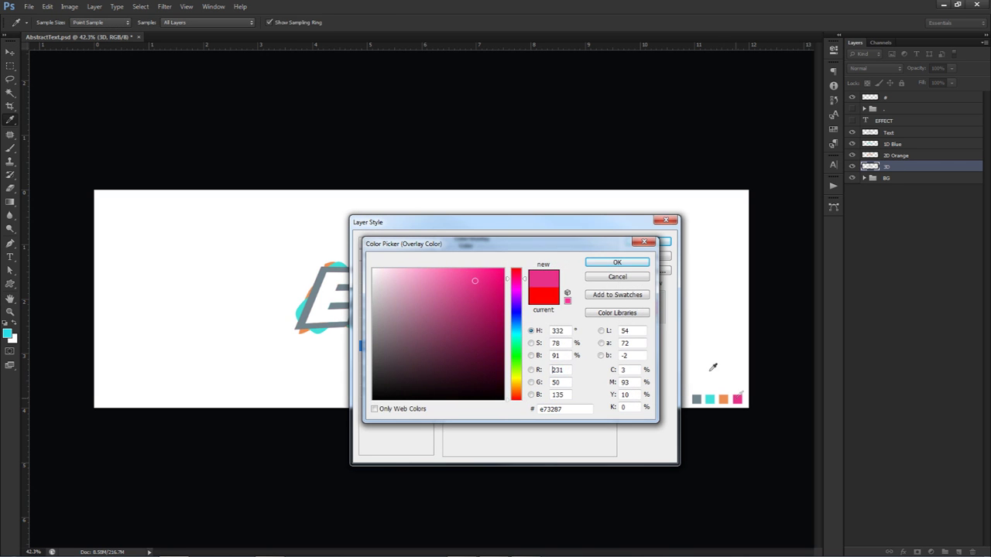
left_click(625, 263)
left_click(644, 240)
right_click(960, 168)
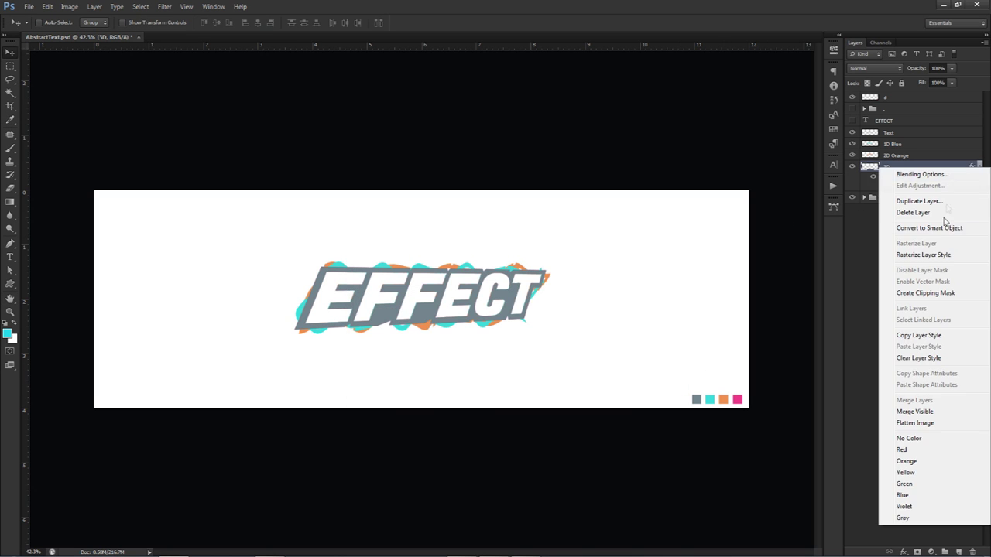
left_click(933, 255)
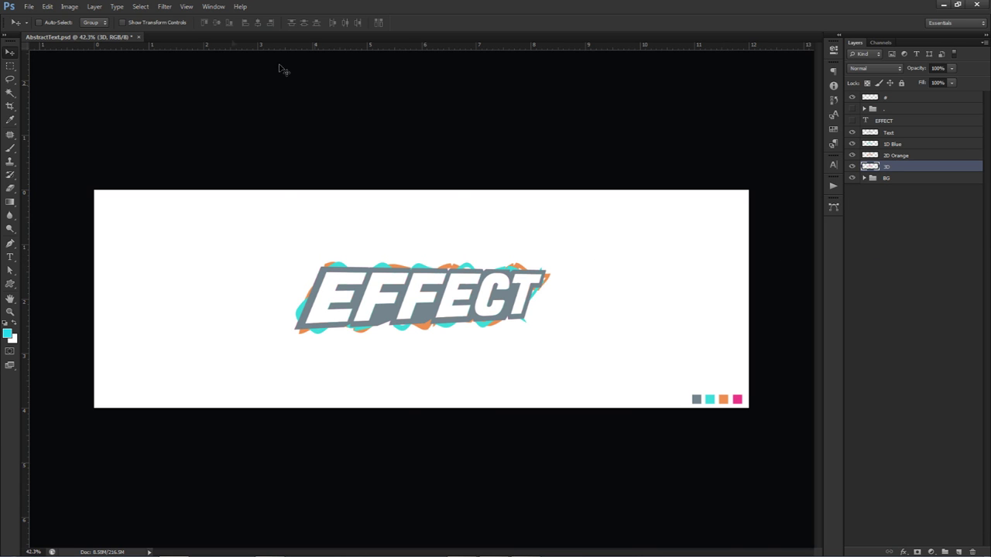
Apply a sine Wave distortion to the pink 3D layer, slightly adjusting the maximum wavelength and keeping amplitude at 1 to 20
left_click(164, 6)
mouse_move(186, 121)
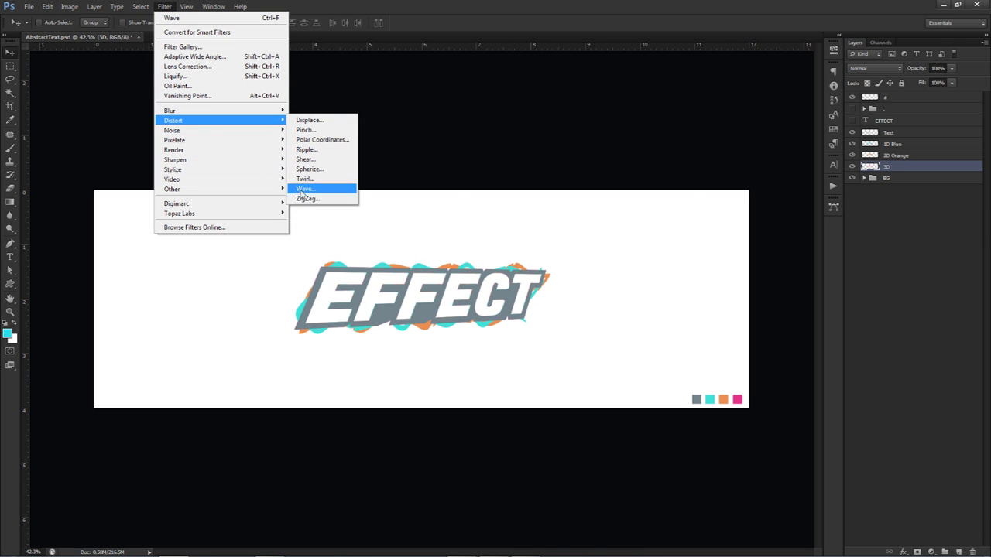
left_click(304, 189)
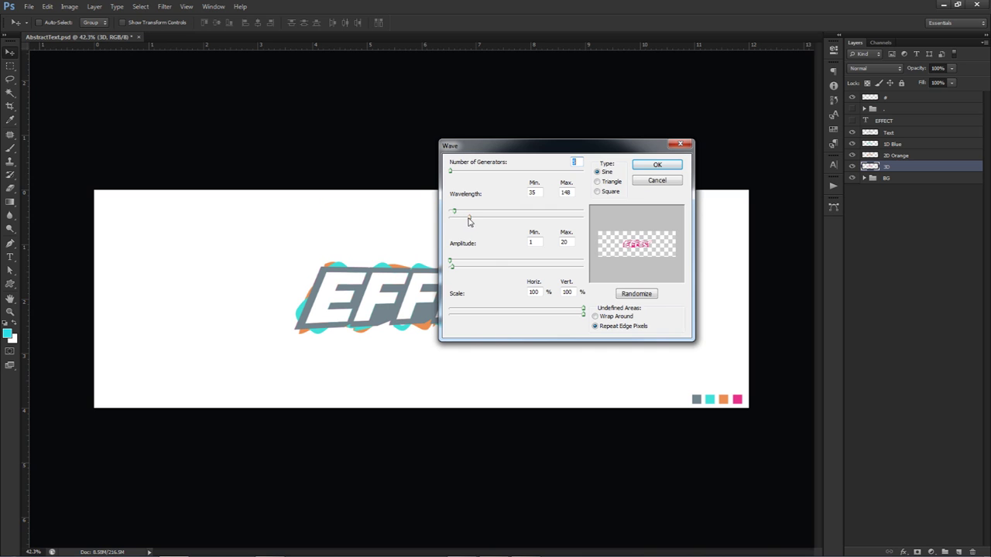
left_click_drag(469, 220, 471, 221)
left_click(656, 170)
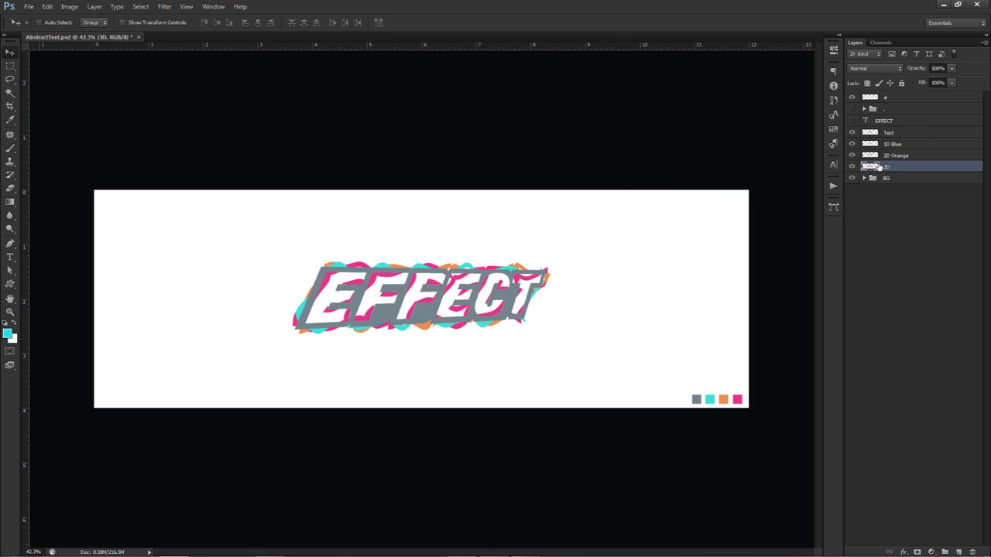
Select the letter interiors of EFFECT on the Text layer, clear them from the 3D layer and deselect
left_click(895, 134)
key("w")
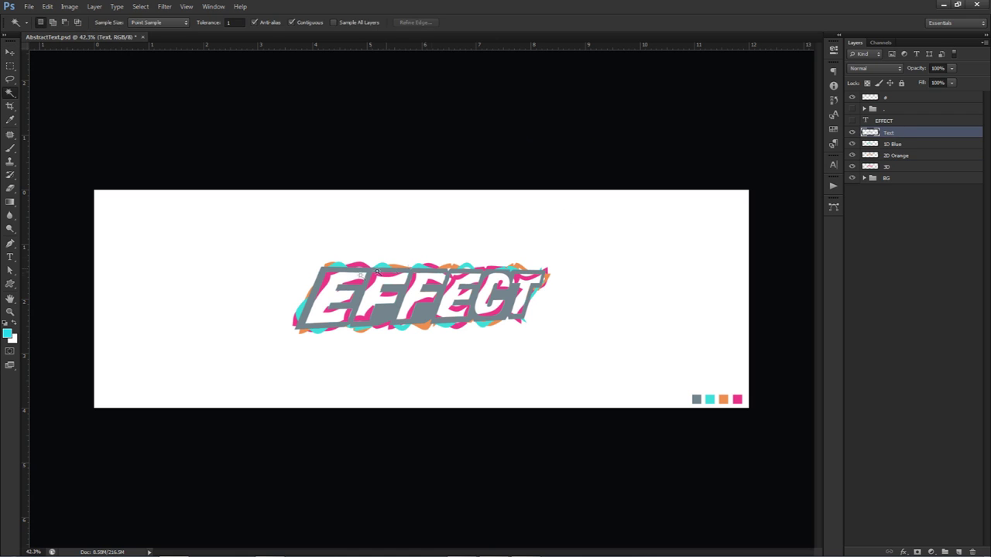
left_click(350, 278)
left_click(381, 281, "shift")
left_click(426, 282, "shift")
left_click(464, 280, "shift")
left_click(527, 285, "shift")
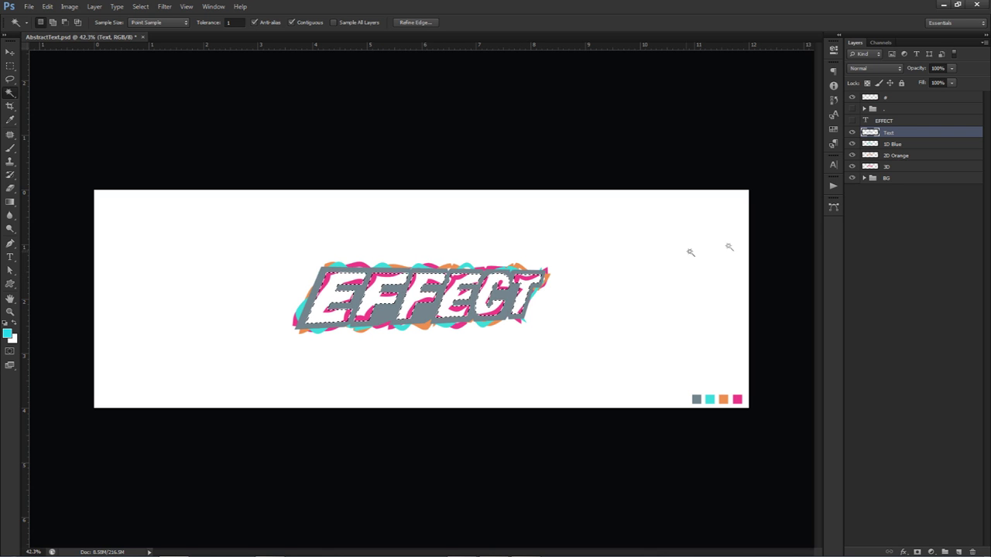
left_click(888, 165)
key("ctrl+d")
key("v")
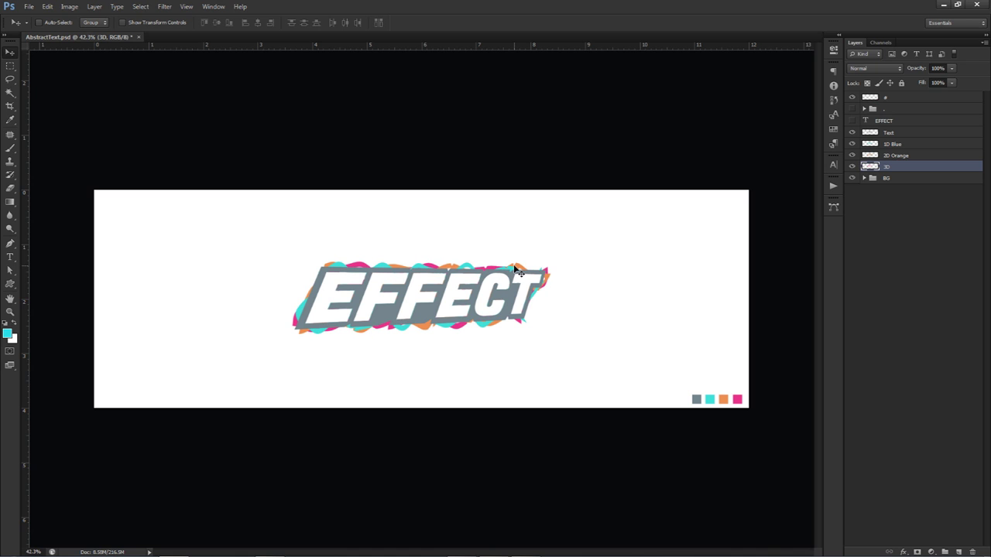
Erase stray turquoise waves from 1D Blue and stray orange waves from 2D Orange, using a 109 px eraser at 100% hardness
left_click(894, 145)
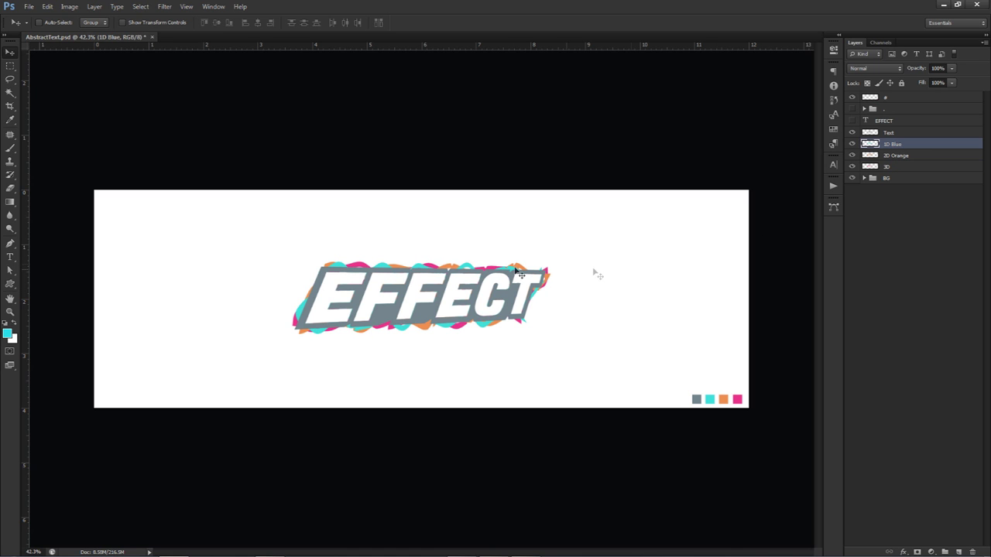
key("e")
right_click(408, 264, "alt")
right_click(410, 260)
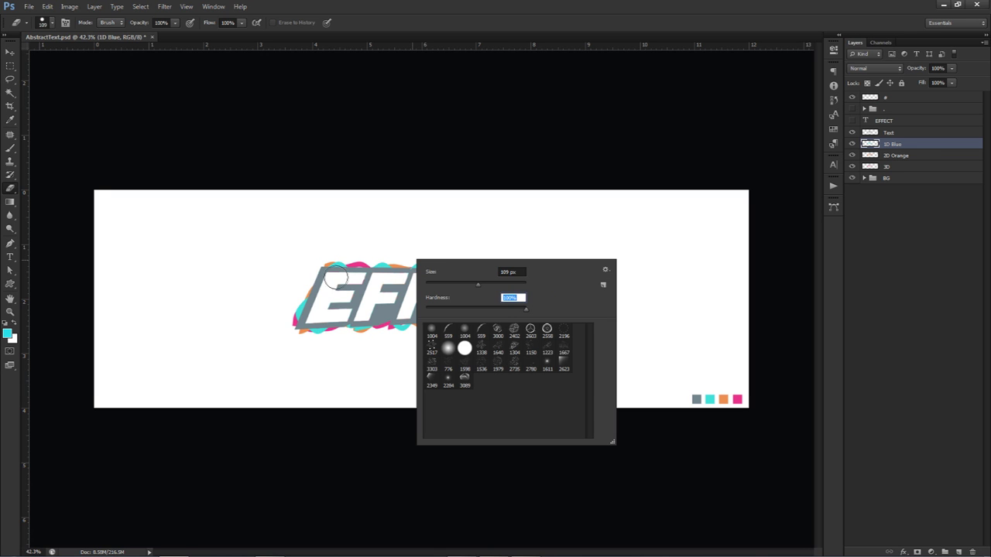
key("Return")
scroll(335, 276, "up", 5)
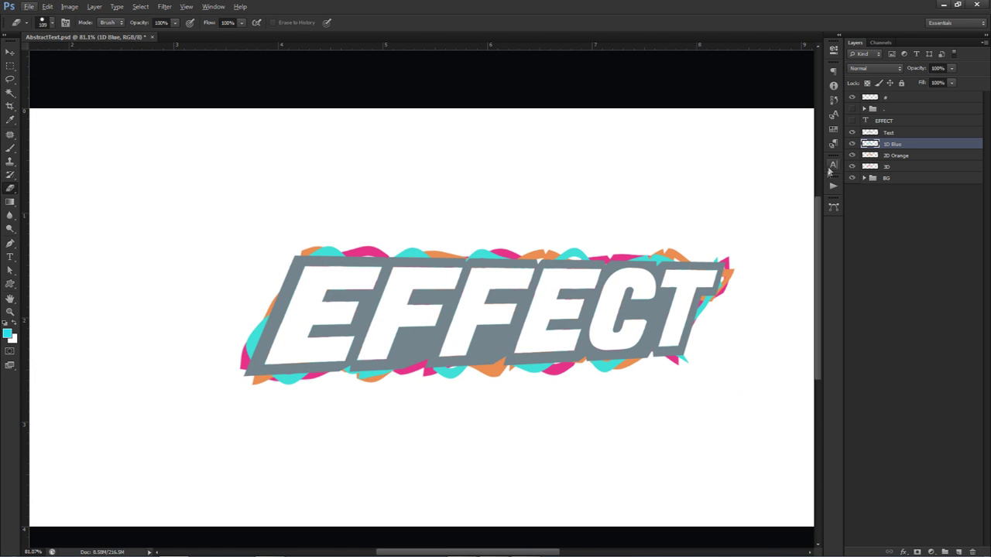
left_click(852, 144)
left_click(852, 144)
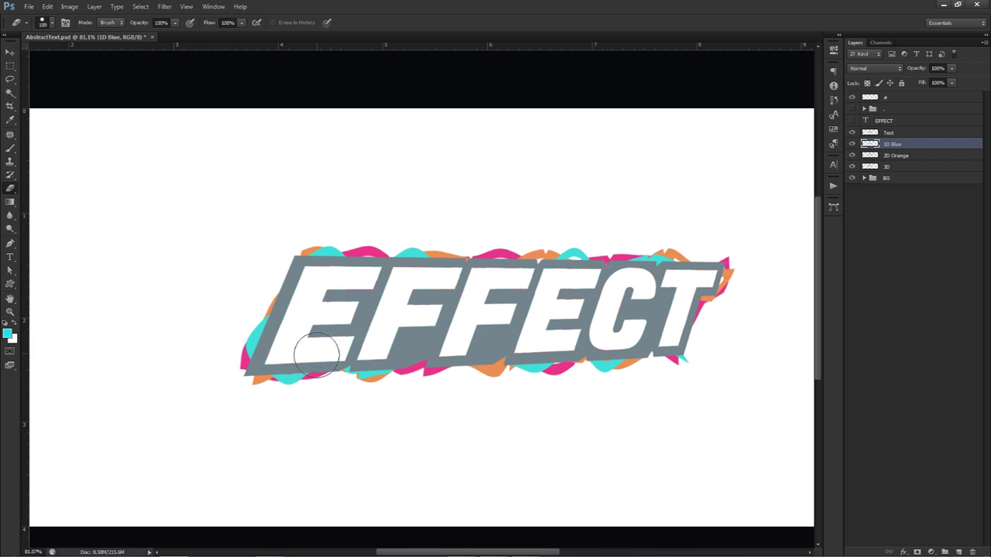
left_click(875, 156)
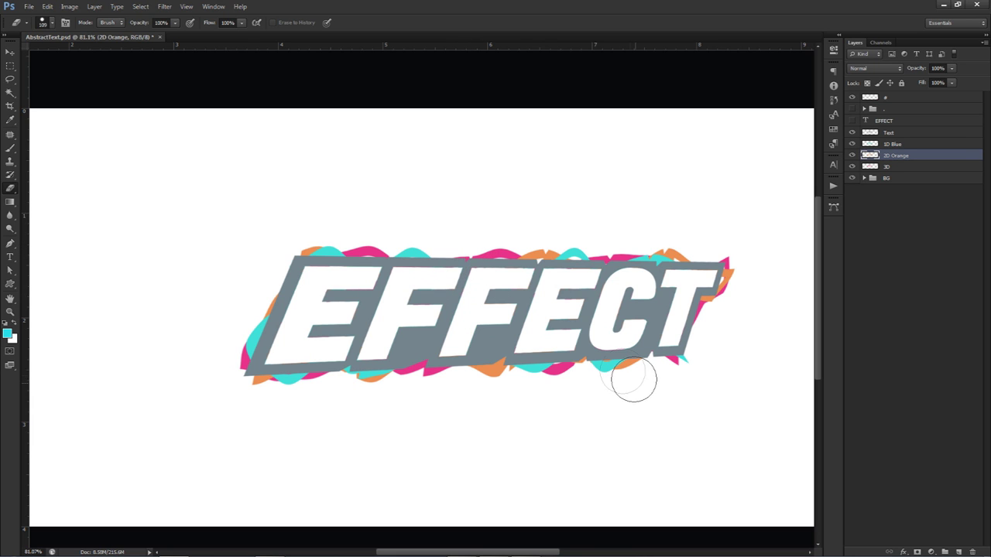
mouse_move(664, 313)
left_mouse_down()
mouse_move(690, 286)
mouse_move(740, 260)
mouse_move(683, 253)
mouse_move(766, 252)
mouse_move(682, 332)
left_mouse_up()
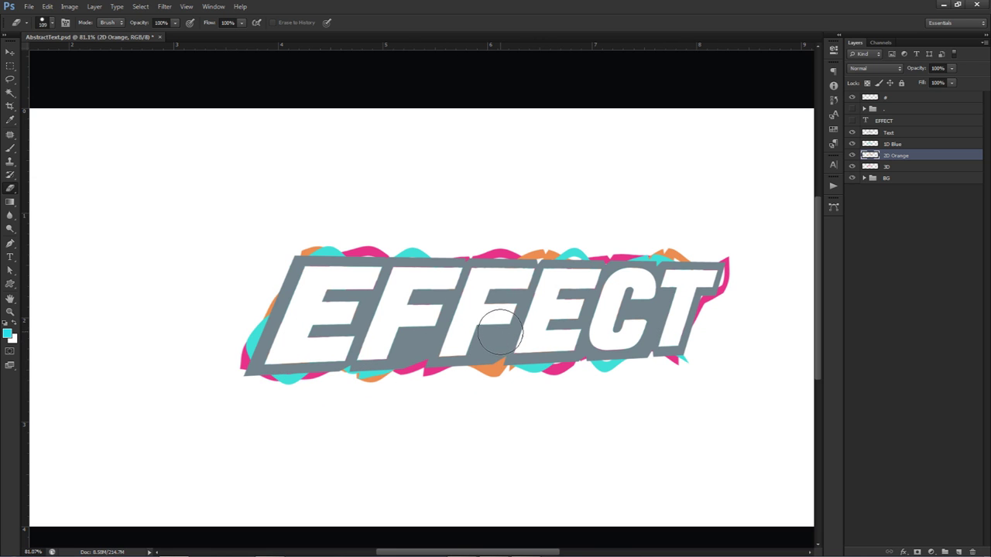
Erase unwanted pink waves from the 3D layer along the lettering's lower edge and above the C
left_click(874, 167)
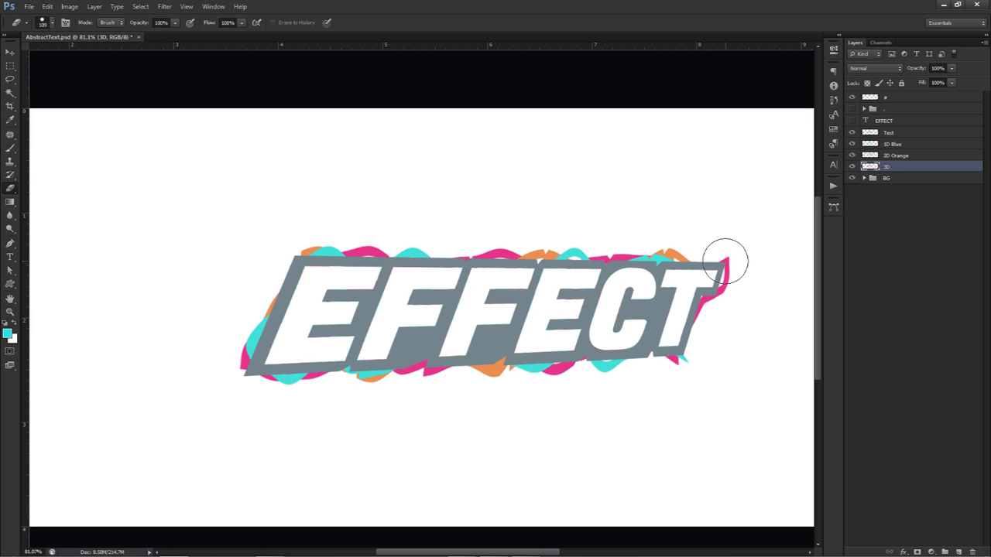
mouse_move(310, 356)
left_mouse_down()
mouse_move(275, 380)
mouse_move(425, 390)
mouse_move(563, 379)
mouse_move(553, 376)
mouse_move(581, 364)
left_mouse_up()
left_click_drag(476, 255, 511, 254)
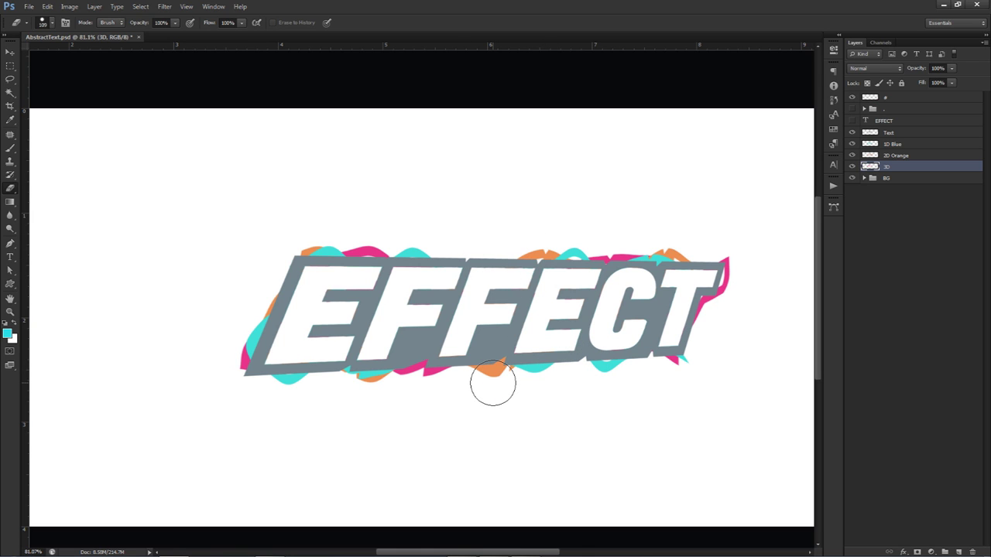
key("v")
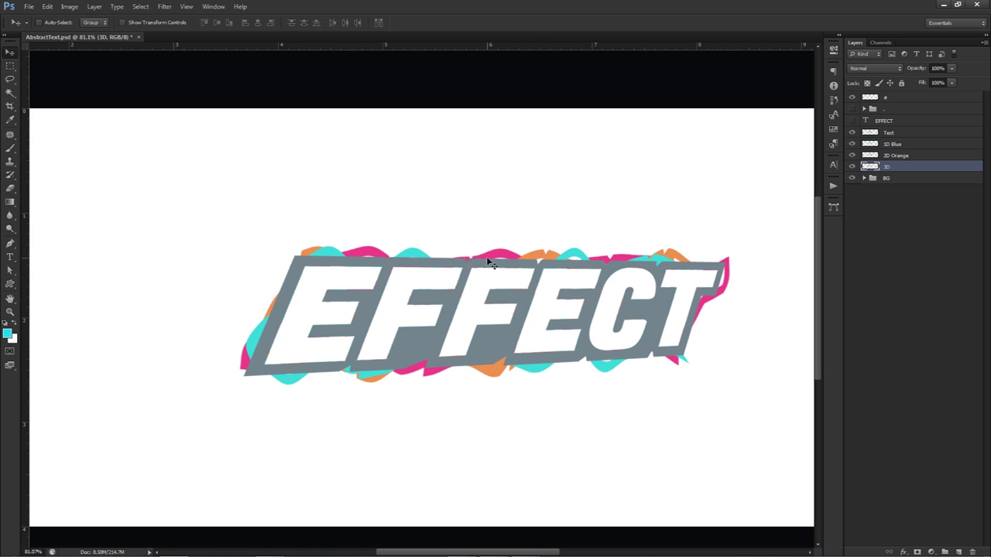
scroll(559, 279, "down", 1)
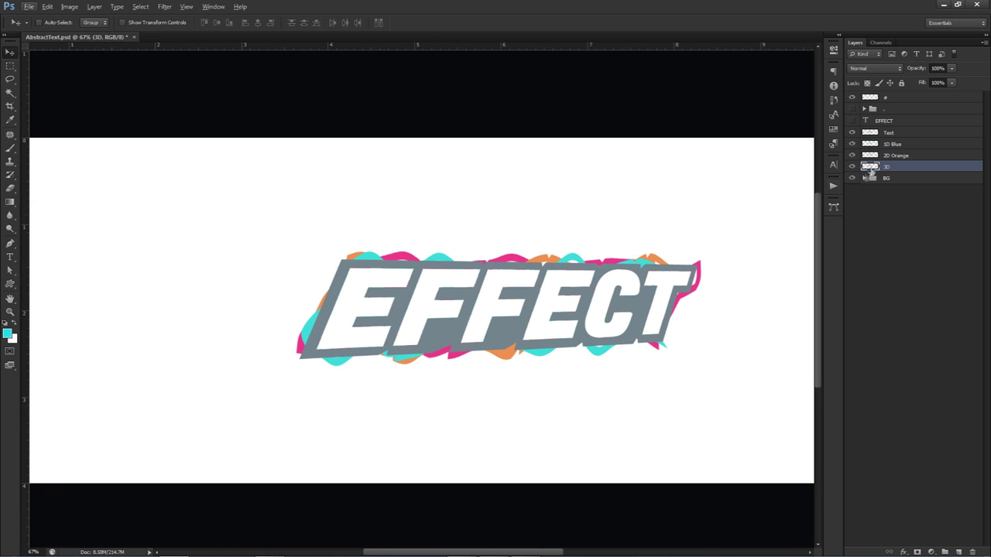
key("e")
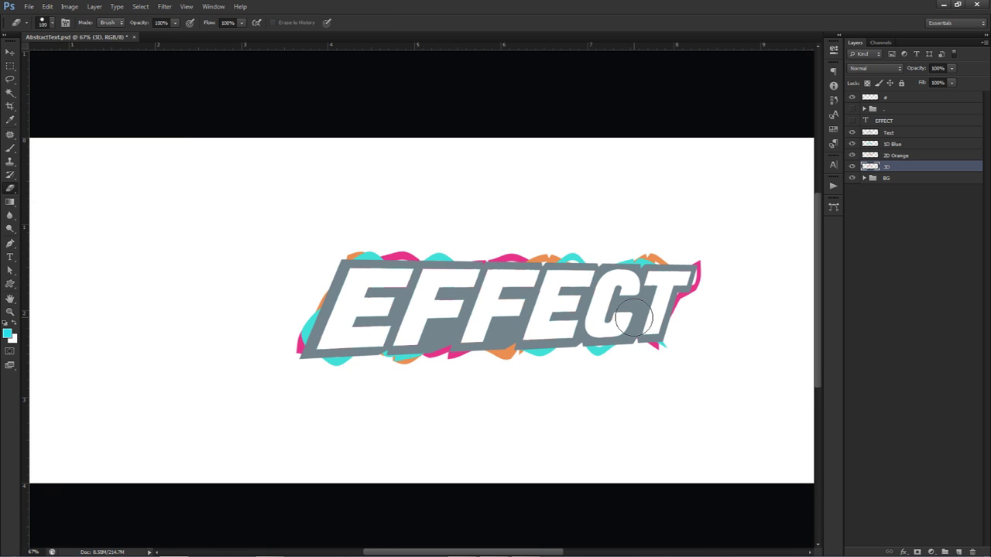
scroll(633, 317, "down", 1)
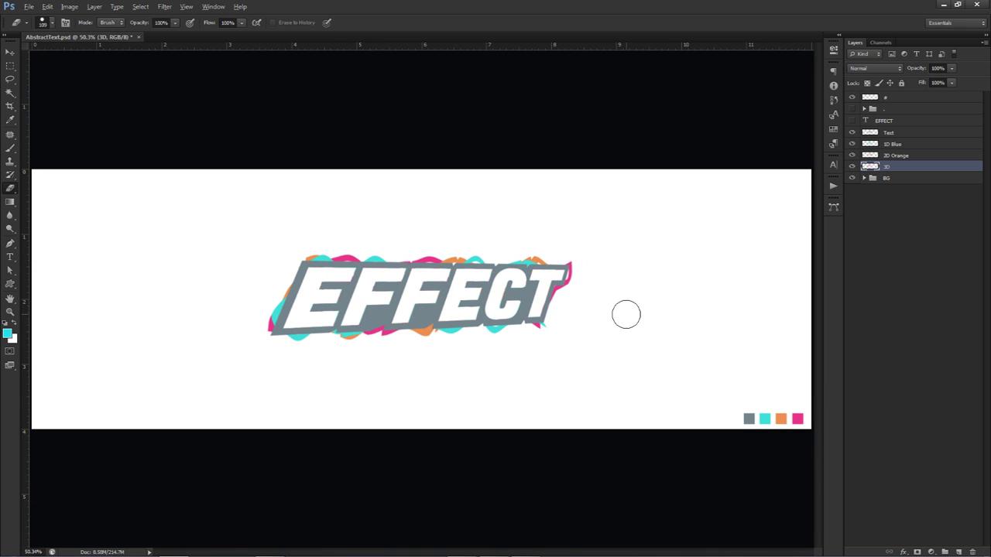
key("v")
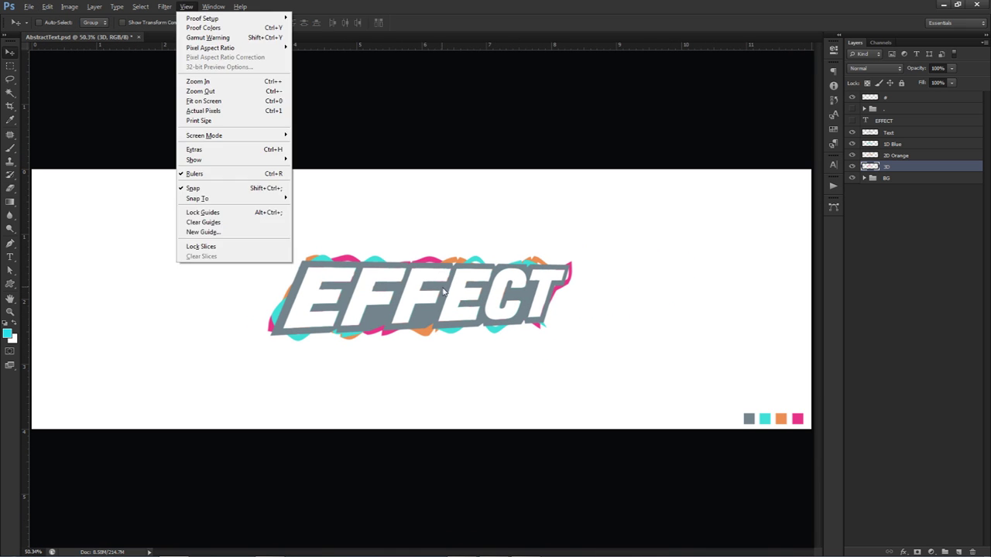
Group the Text, 1D Blue, 2D Orange and 3D layers and name the group Text Complete
left_click(901, 134)
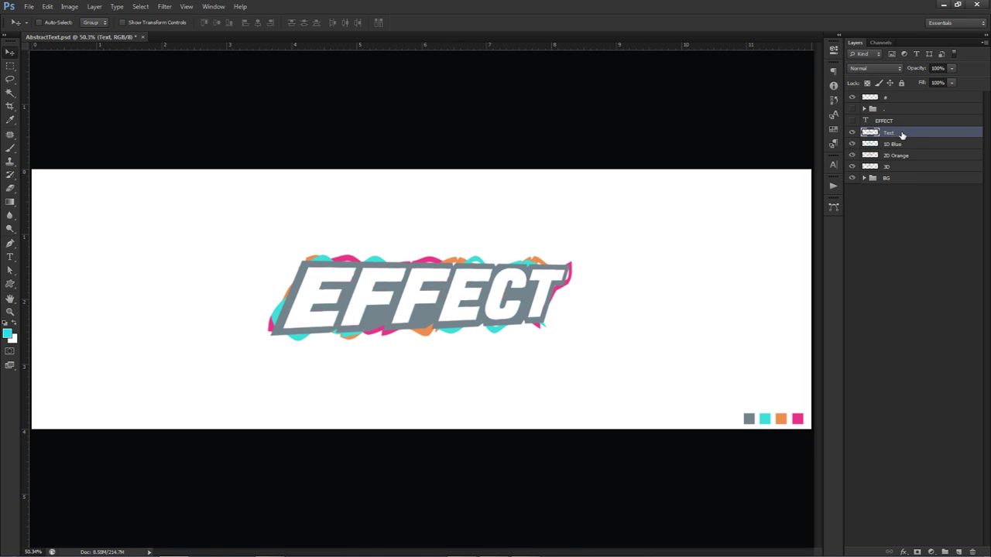
left_click(892, 169, "shift")
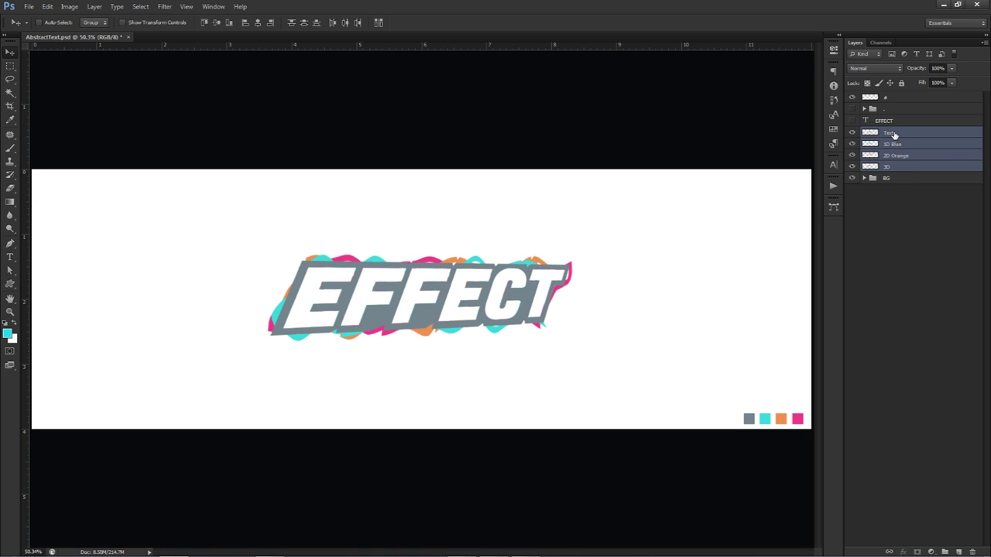
key("ctrl+g")
double_click(888, 133)
type("Text Compl")
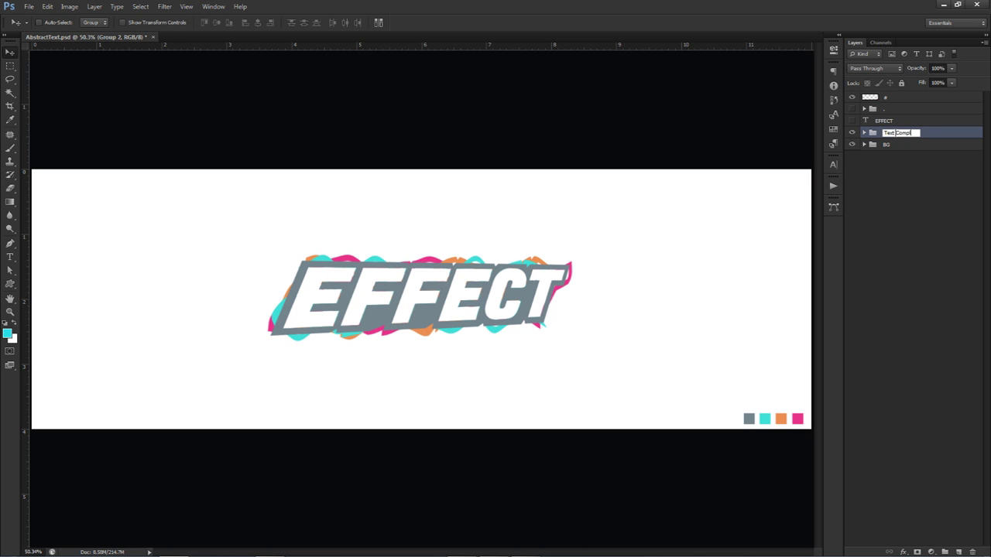
type("ete")
key("Return")
key("e")
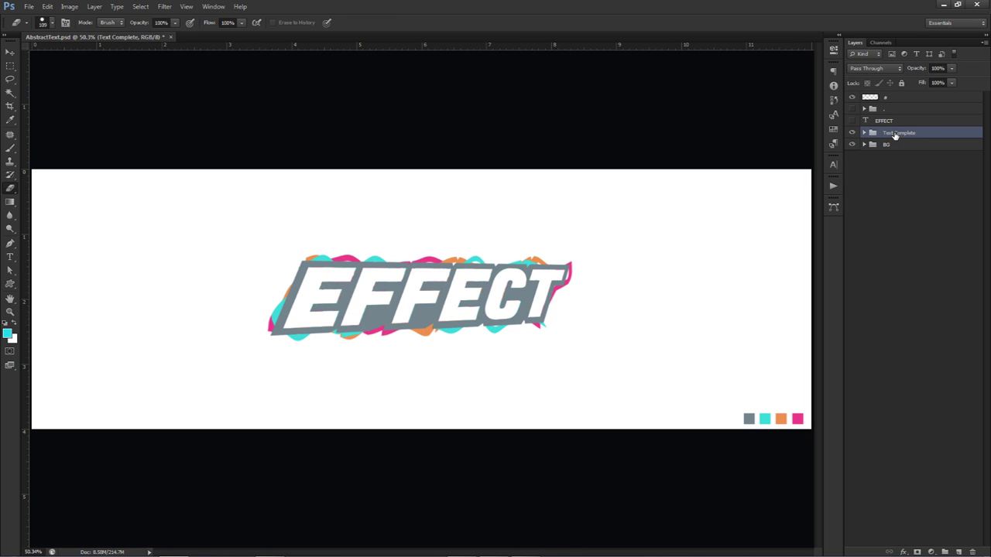
Add a Curves adjustment above Text Complete with an S-curve through input 193/output 205 and input 98/output 44
left_click(933, 551)
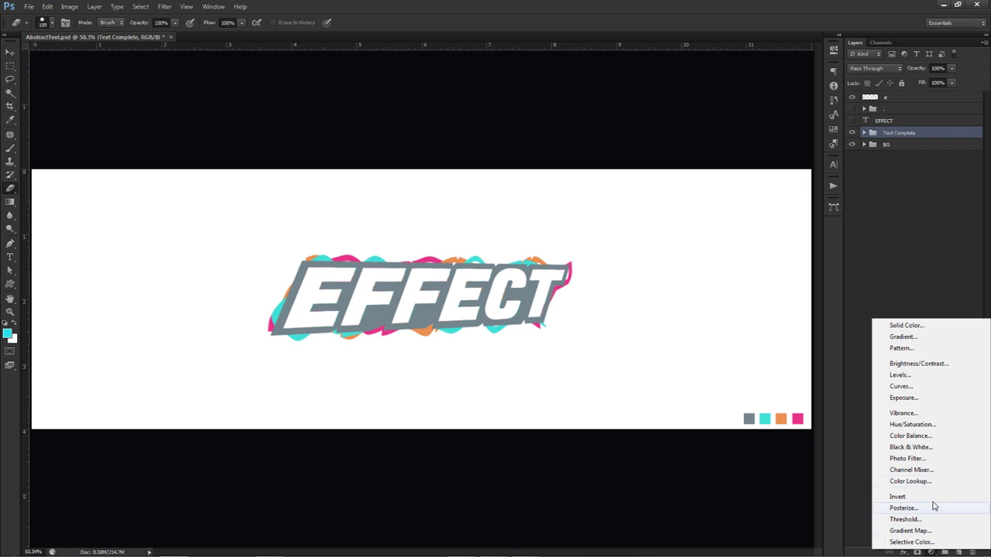
left_click(911, 387)
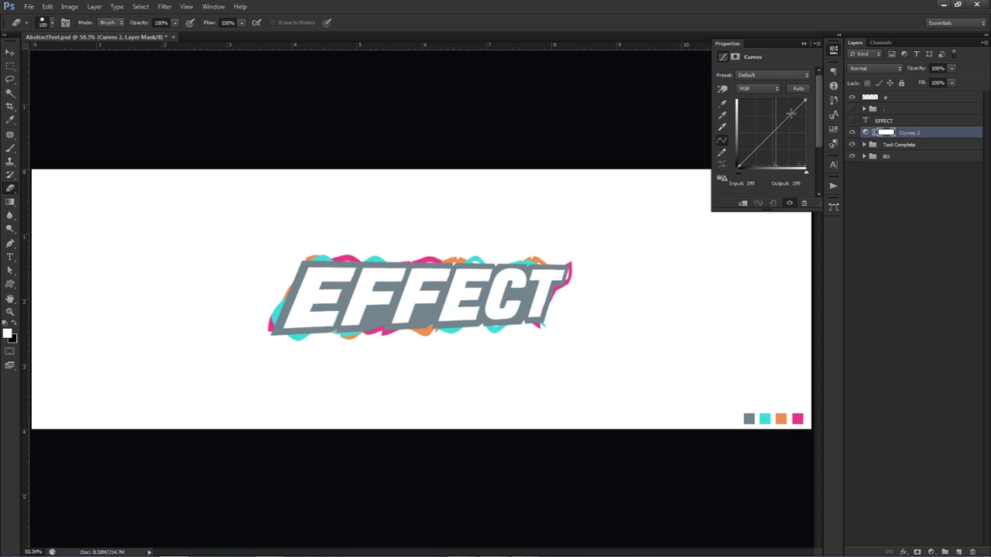
left_click_drag(791, 114, 788, 112)
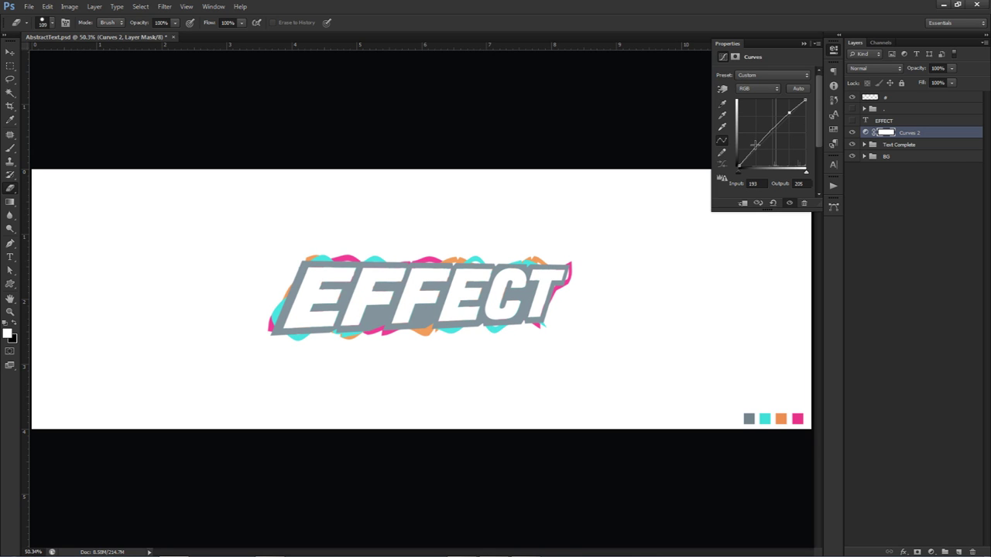
left_click_drag(760, 142, 764, 155)
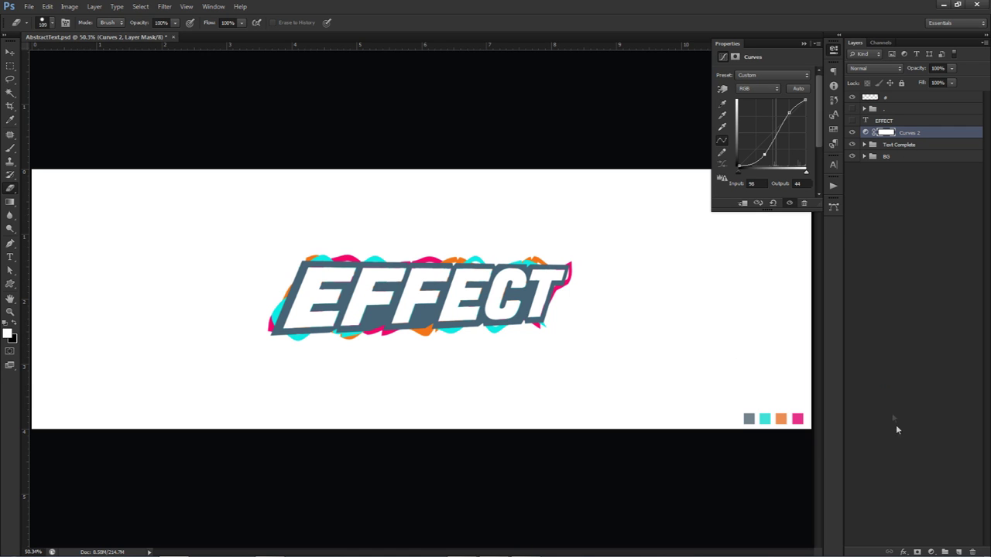
Add a Vibrance adjustment with vibrance 100 and saturation 50, and compare the artwork with it off and on
left_click(930, 550)
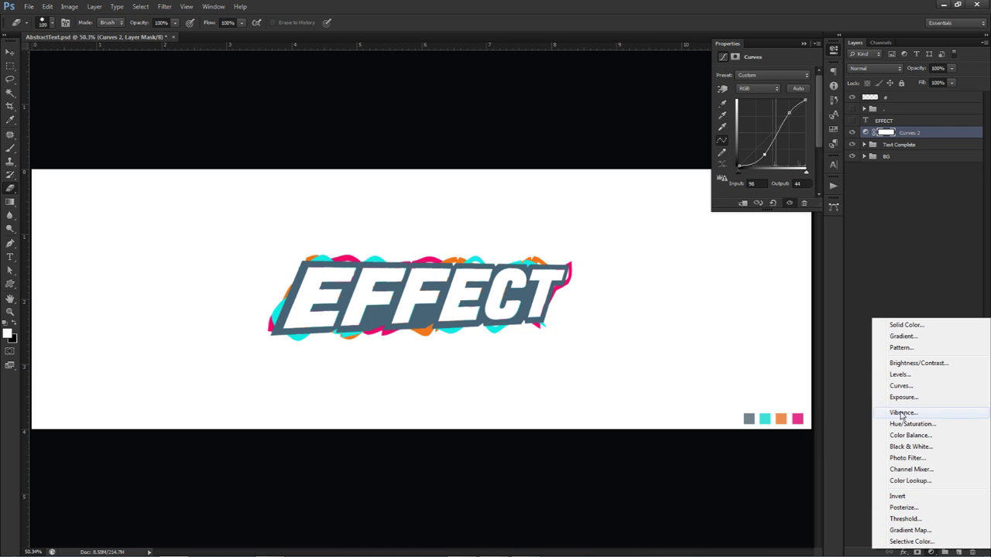
left_click(902, 415)
type("100")
key("Tab")
type("50")
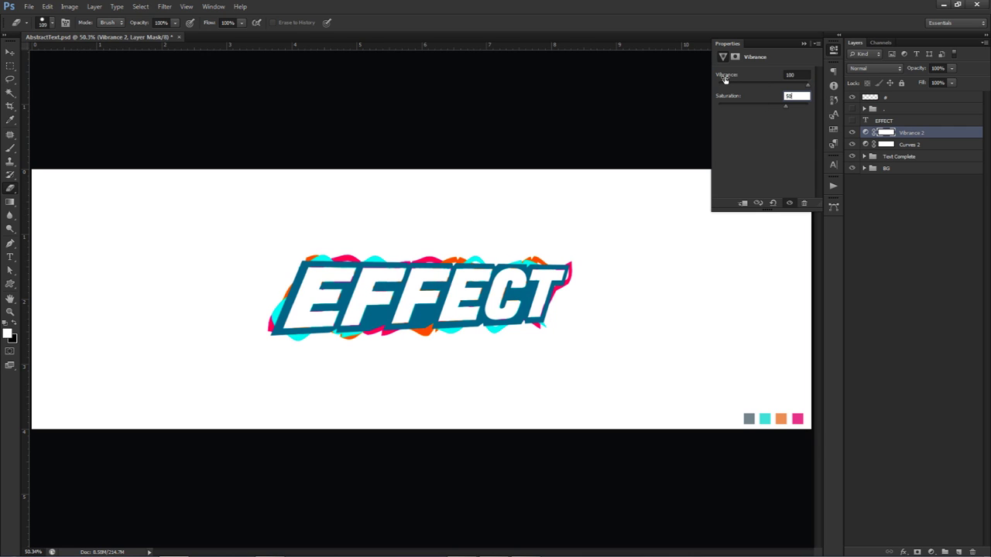
left_click(852, 132)
left_click(851, 133)
Select the interior of the second E on the Text layer inside the Text Complete group with the Magic Wand
key("v")
scroll(424, 311, "up", 5, "alt")
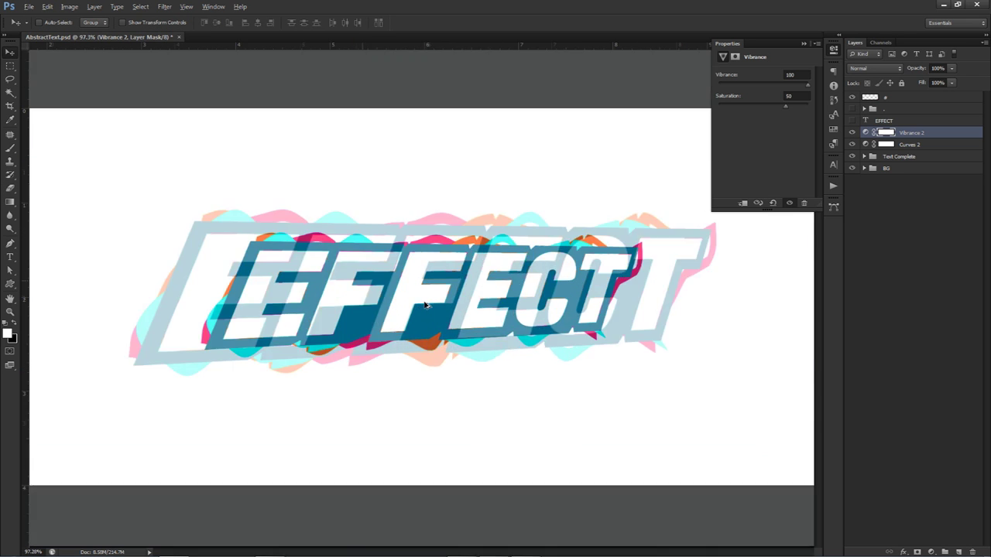
scroll(475, 300, "up", 1, "alt")
scroll(495, 254, "down", 1, "alt")
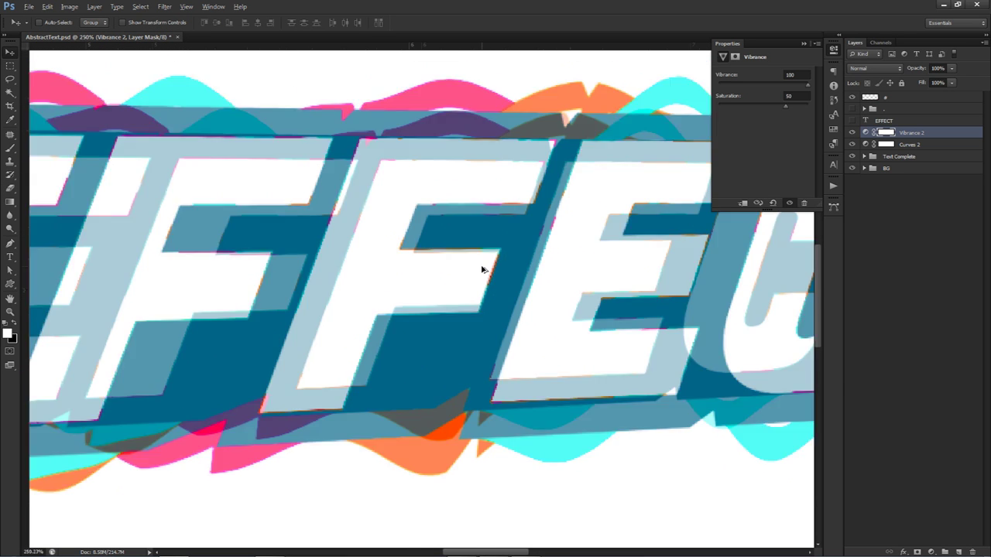
left_click(852, 156)
left_click(851, 156)
left_click(864, 156)
left_click(895, 170)
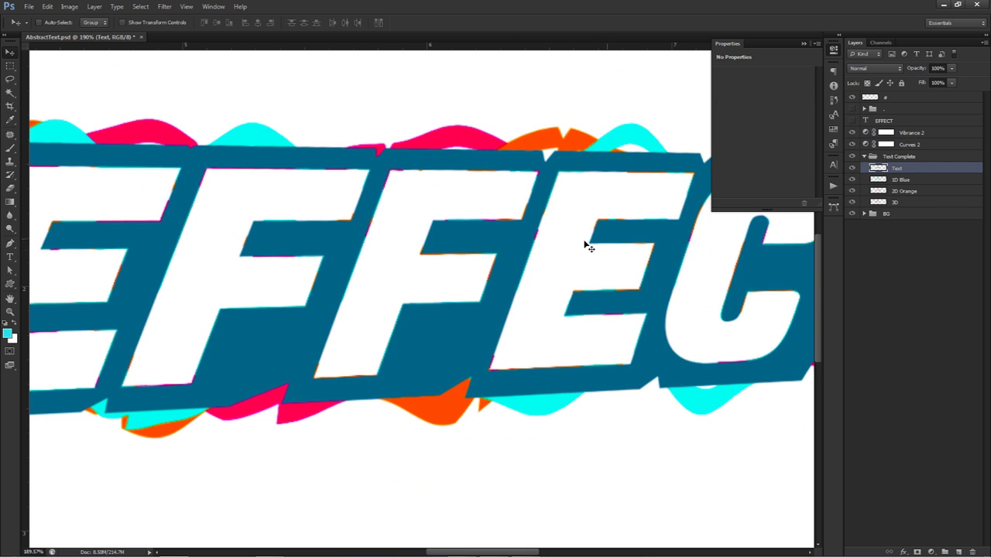
key("w")
left_click(590, 218)
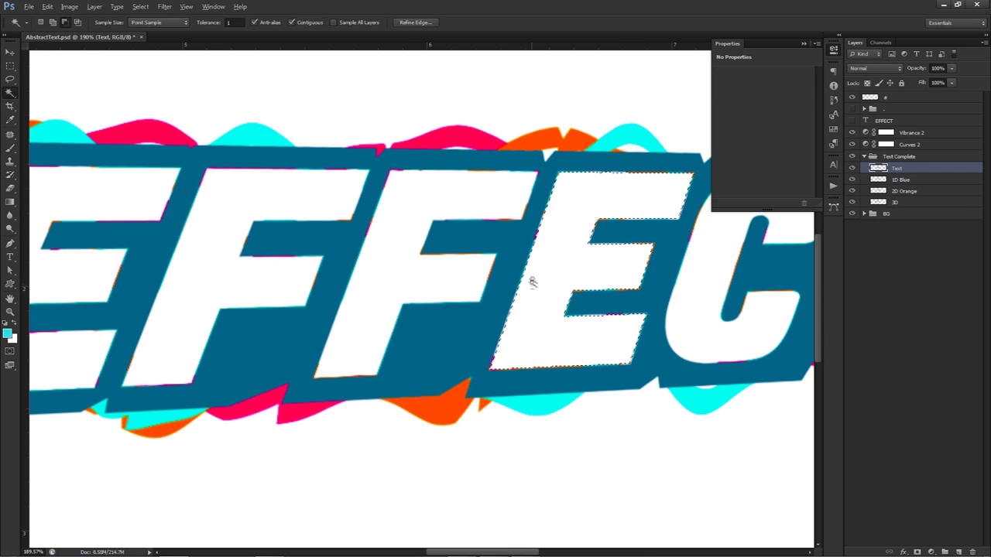
Extend the selection to the interiors of all the remaining letters in EFFECT
scroll(525, 283, "up", 8)
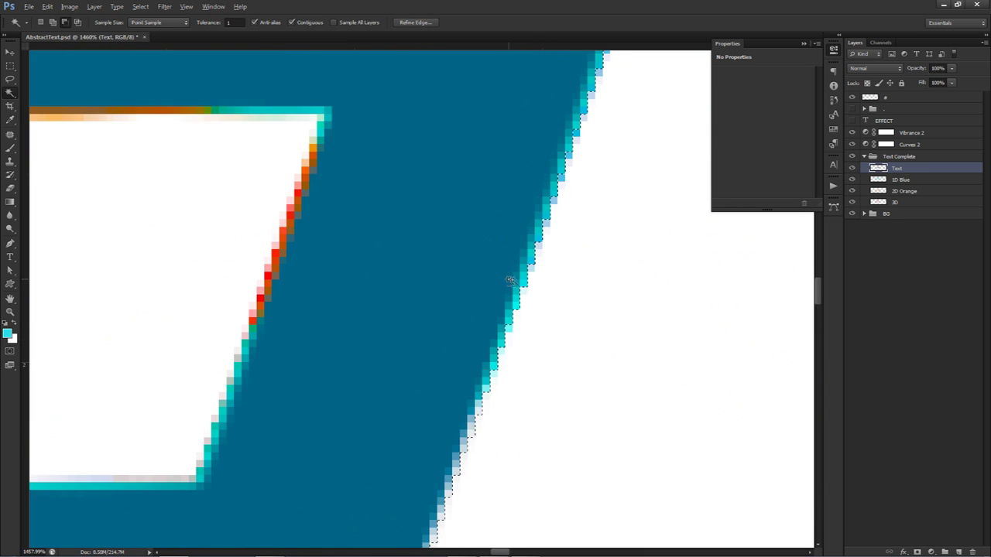
scroll(523, 286, "down", 3)
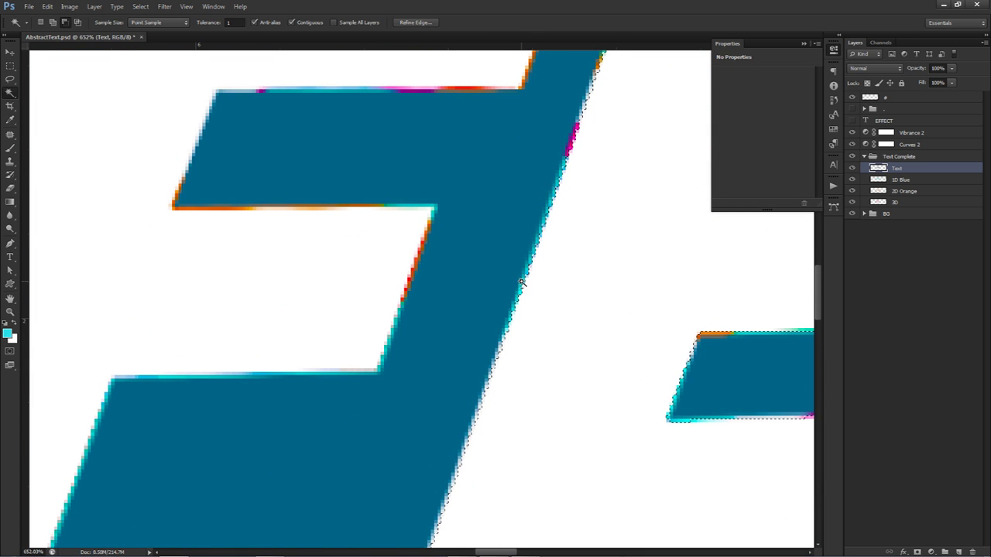
scroll(523, 283, "down", 3)
scroll(521, 284, "down", 3)
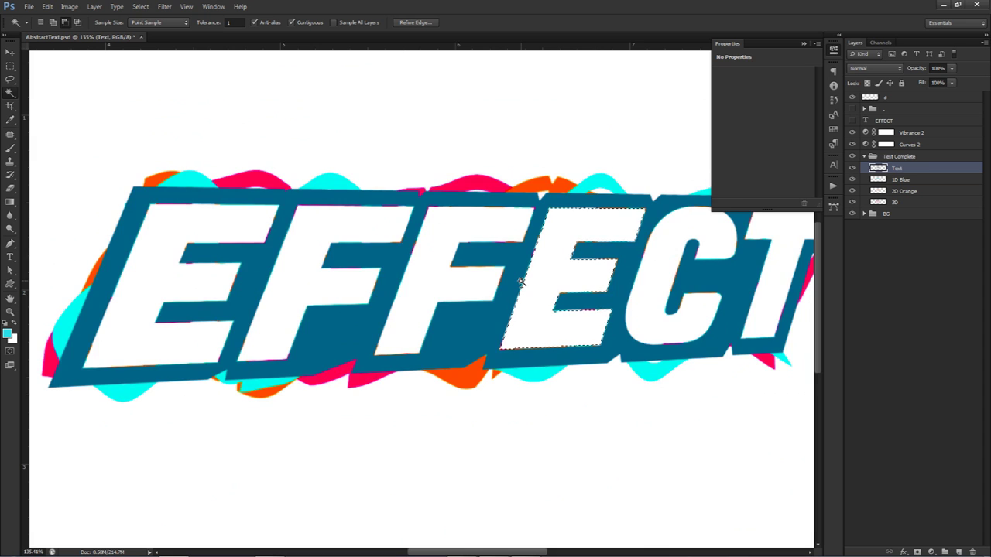
left_click_drag(431, 277, 421, 274)
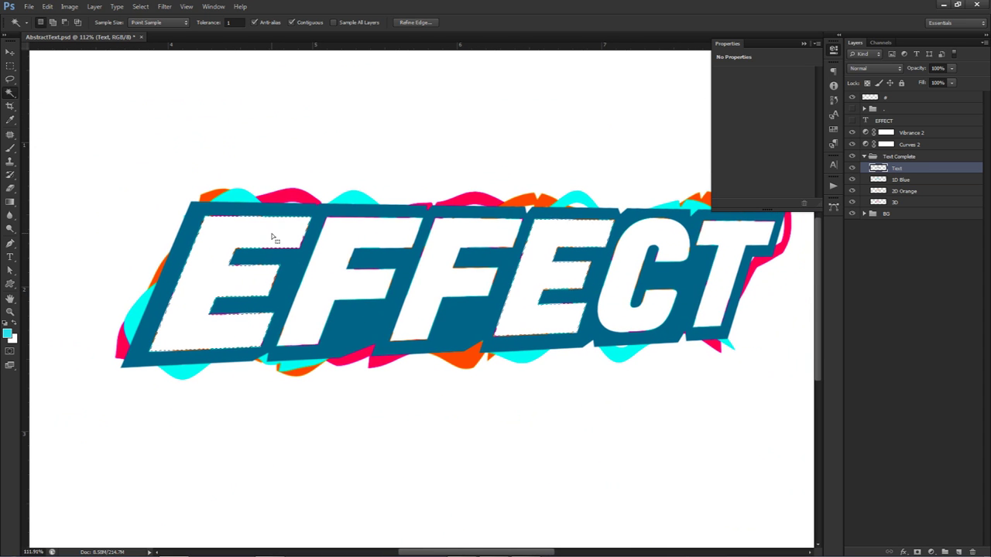
left_click(446, 238, "shift")
left_click(569, 232, "shift")
left_click(641, 237, "shift")
left_click(716, 232, "shift")
Expand the letter selection outward past the coloured fringe along the letter edges
left_click(148, 8)
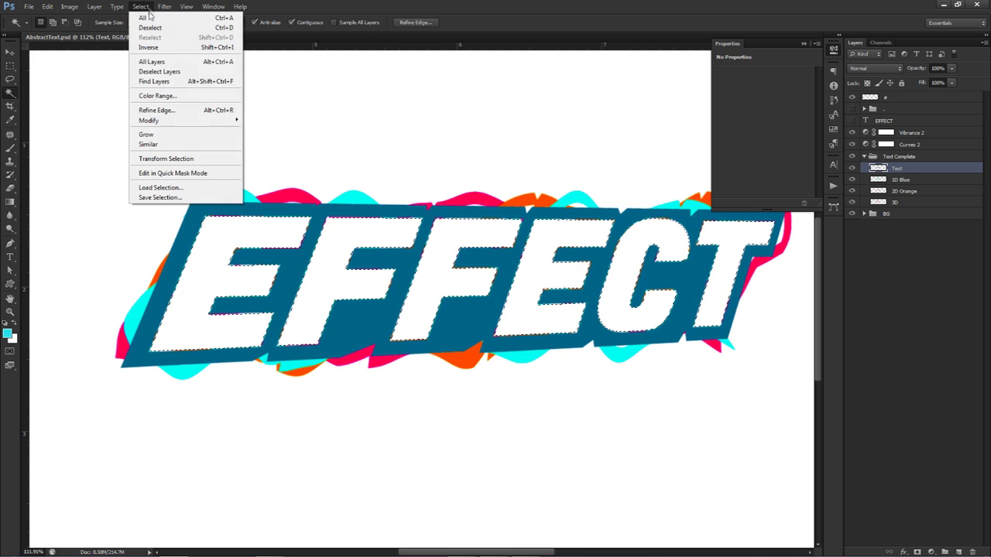
mouse_move(163, 122)
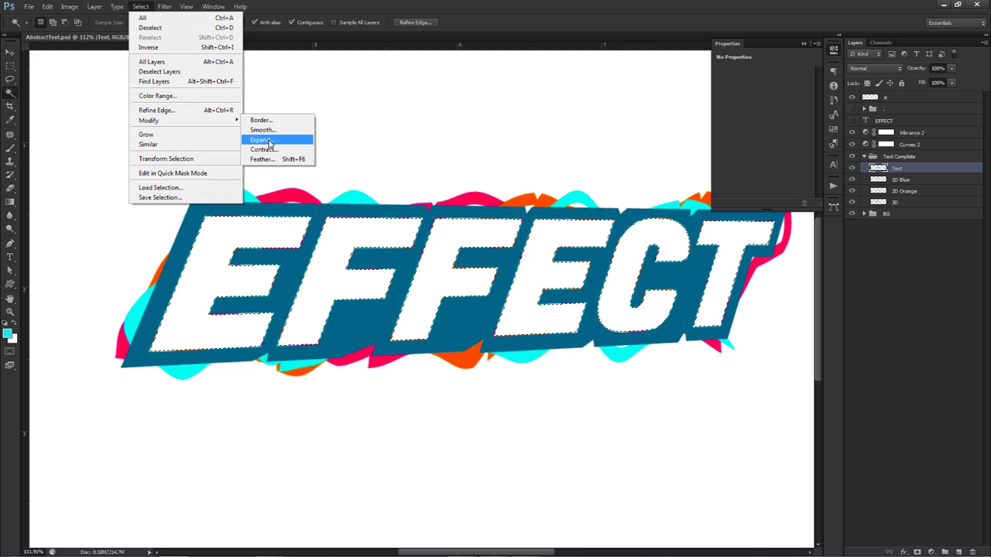
left_click(256, 140)
left_click(544, 185)
scroll(510, 233, "up", 5)
key("alt")
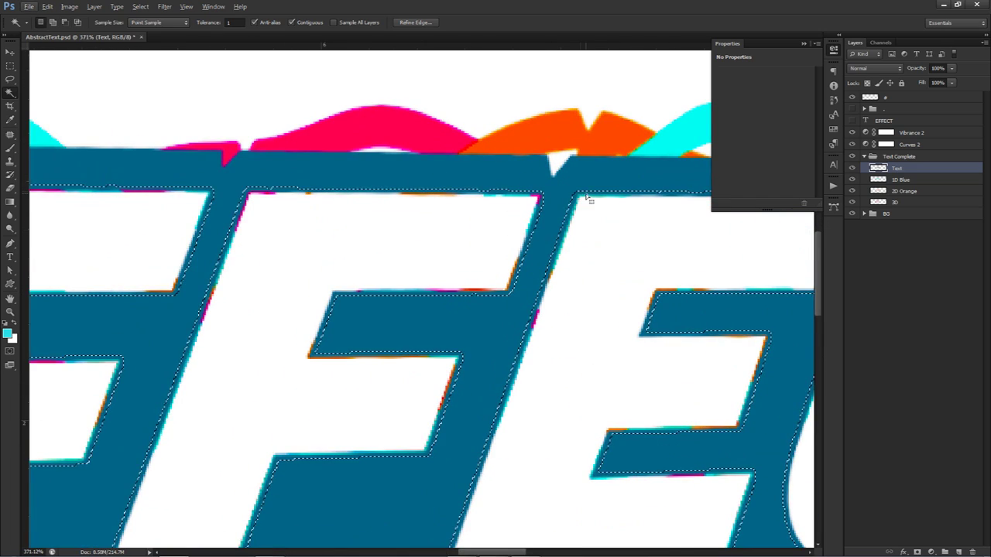
scroll(664, 255, "down", 4)
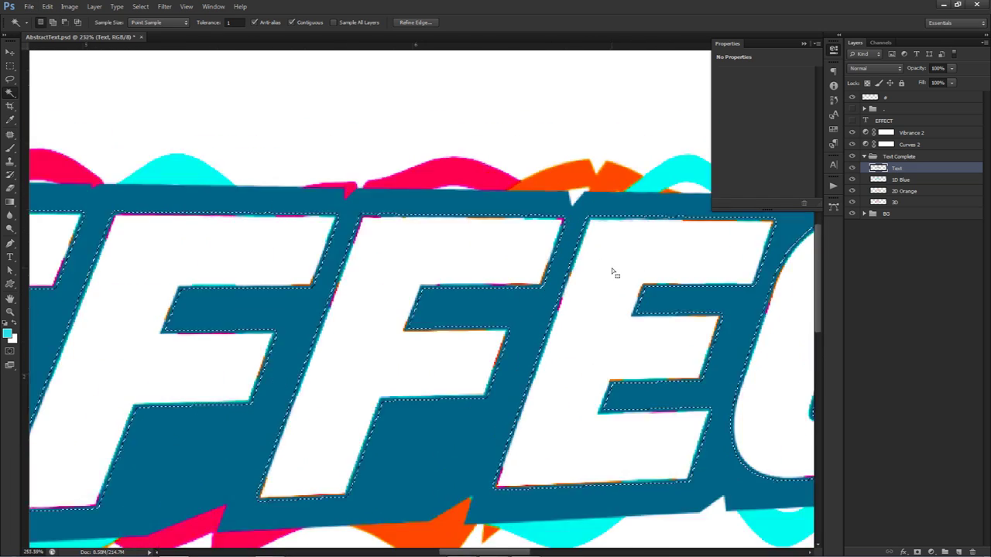
Delete the selected letter areas from the 1D Blue, 2D Orange and 3D layers and clear the selection
left_click(901, 180)
scroll(656, 307, "down", 2)
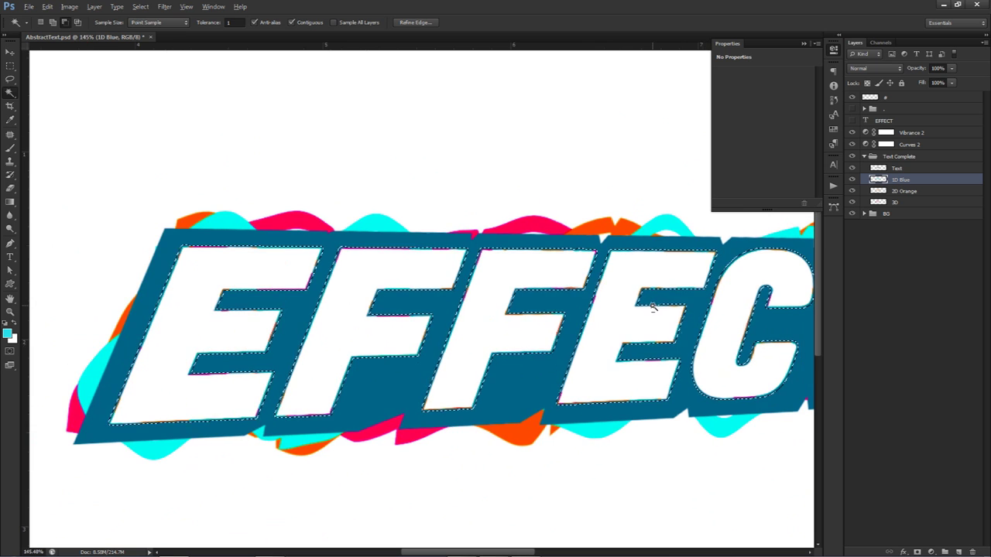
left_click(907, 191)
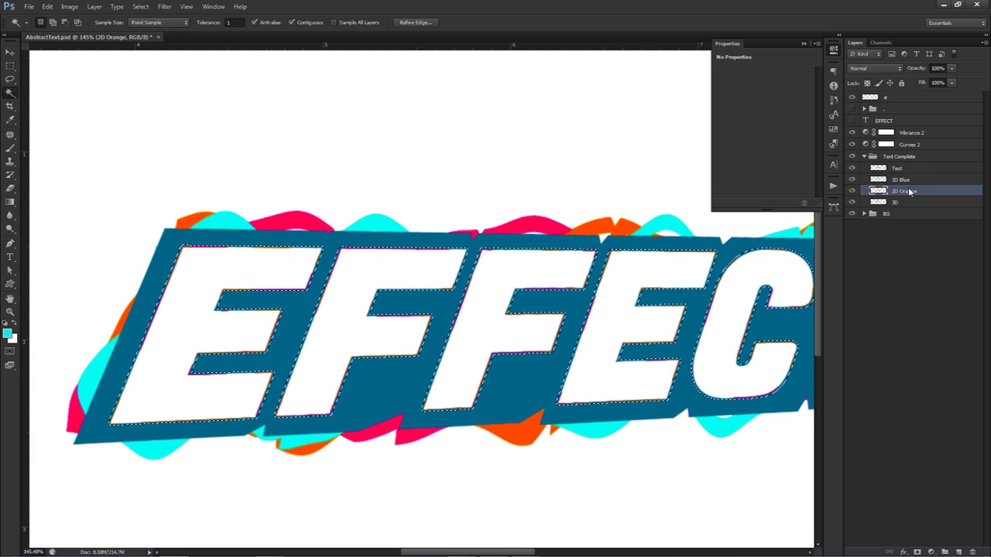
left_click(897, 203)
key("ctrl+d")
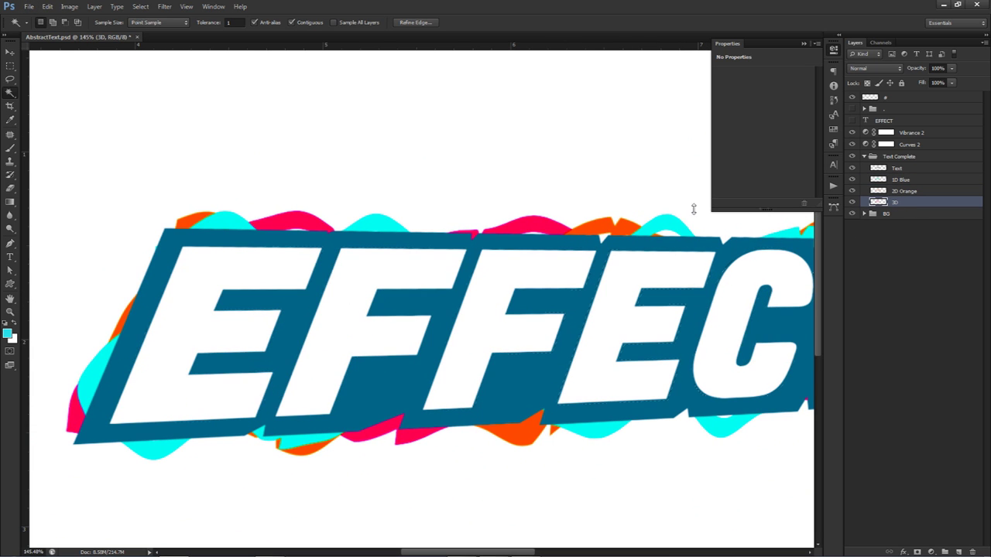
key("v")
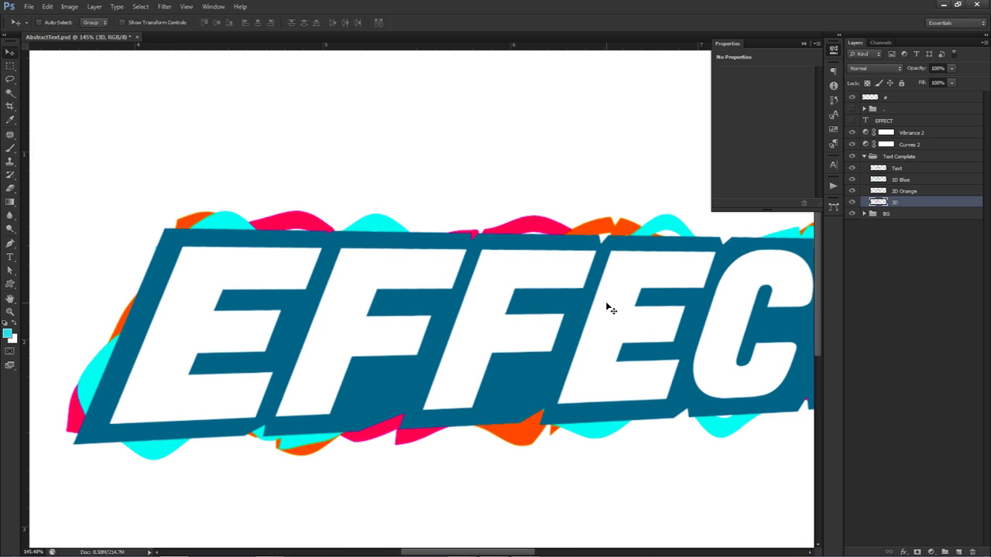
Add a Brightness/Contrast adjustment above Vibrance 2 with brightness 5 and contrast 65
scroll(606, 301, "down", 5)
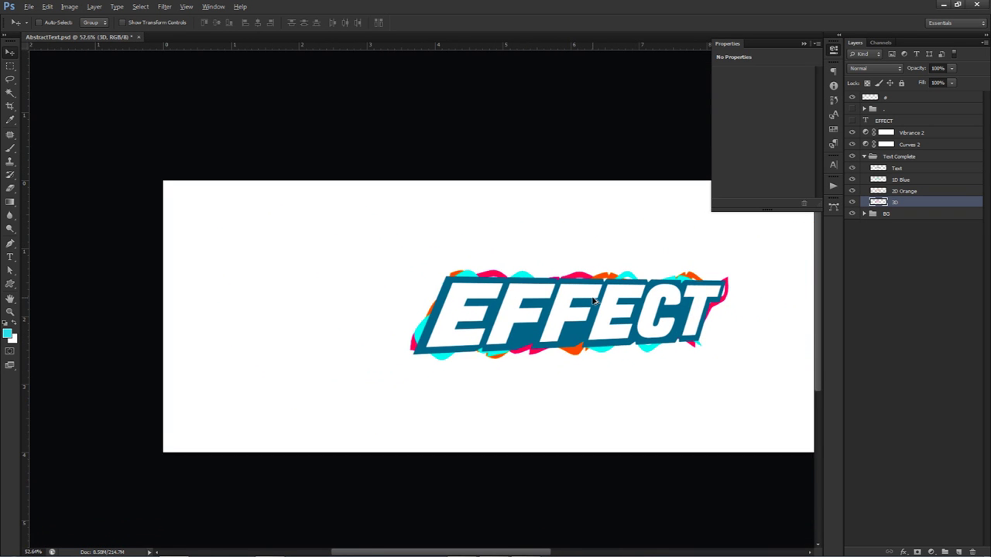
key("ctrl+0")
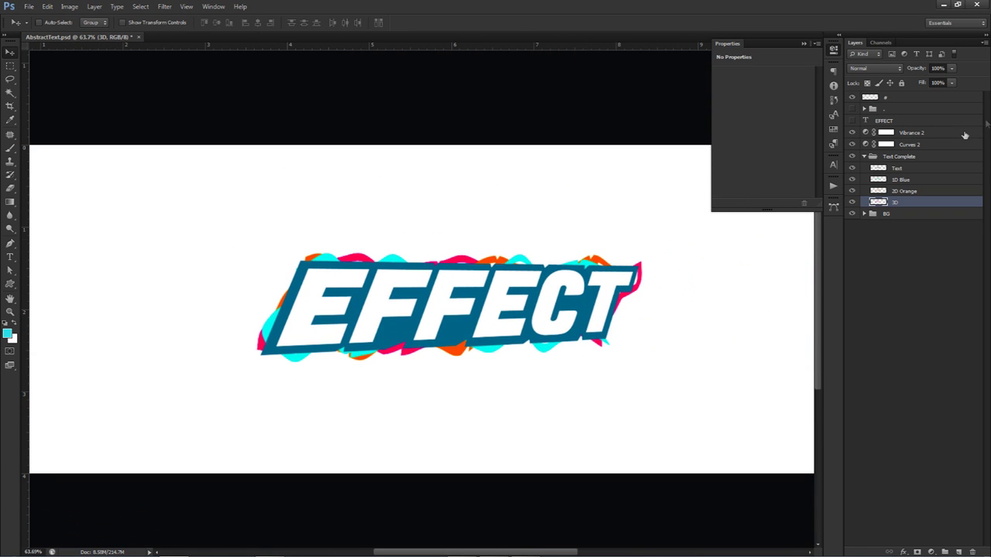
left_click(919, 133)
left_click(928, 551)
left_click(911, 364)
left_click(800, 90)
type("5")
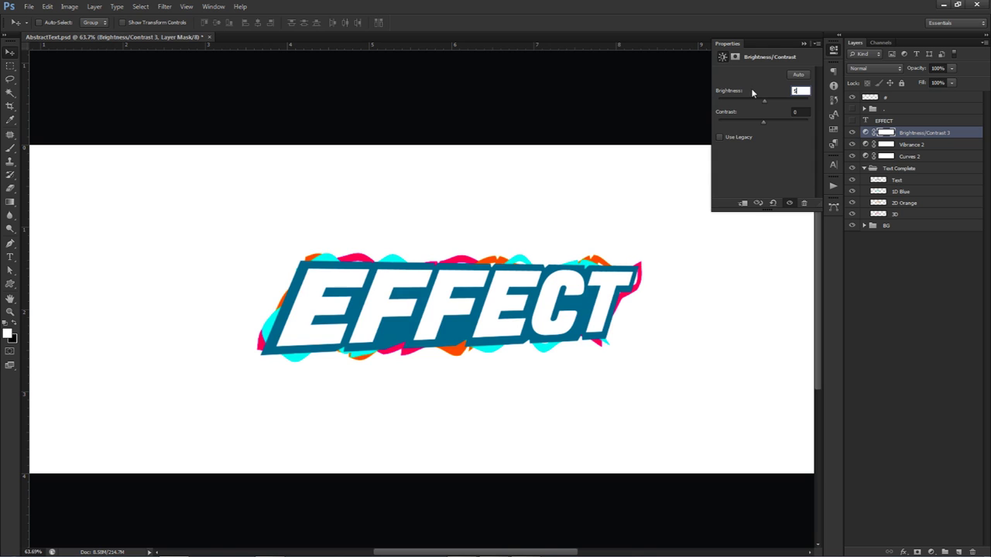
key("Tab")
key("Return")
Clip the Brightness/Contrast, Vibrance and Curves adjustments to the Text Complete group, then collapse the group
key("alt+bracketleft")
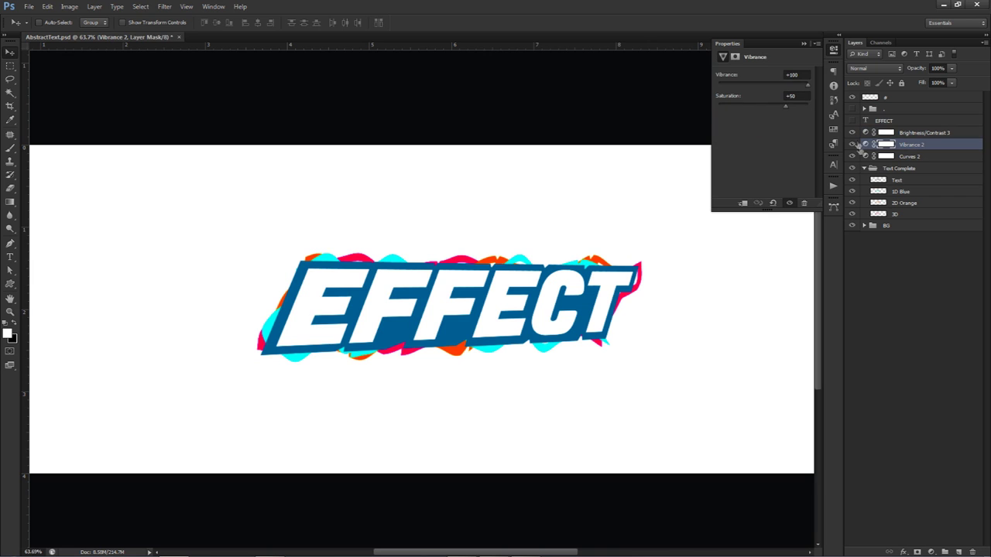
key("alt+bracketright")
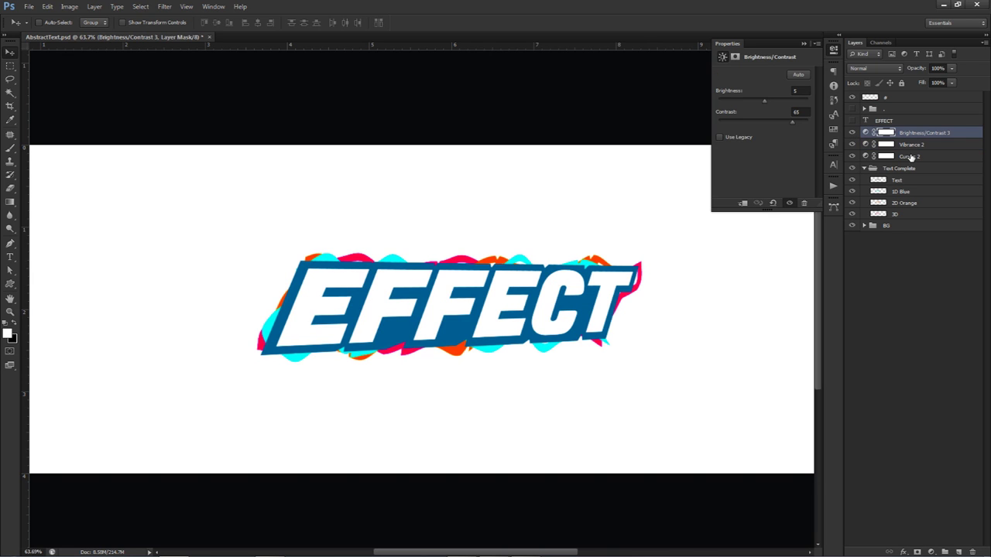
left_click(910, 157, "shift")
right_click(911, 157)
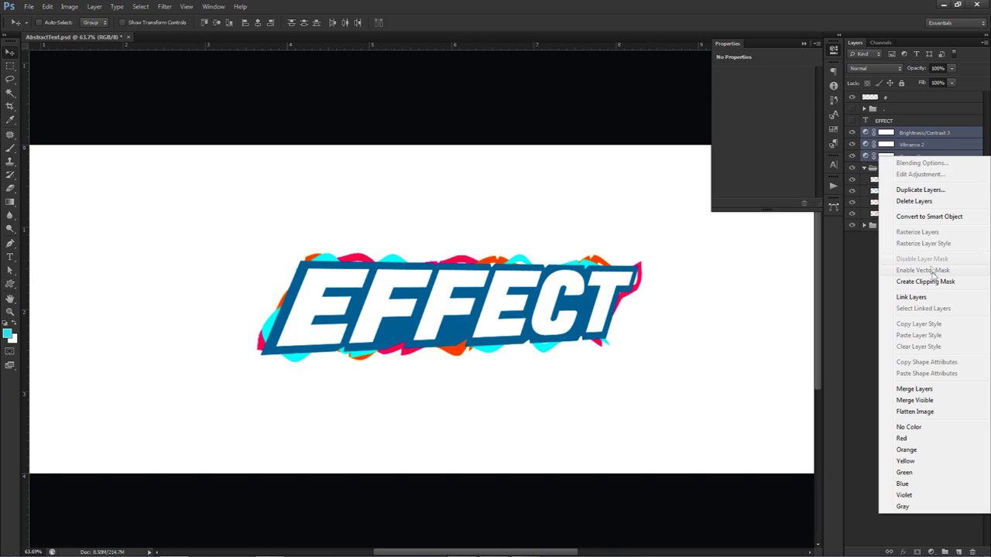
left_click(929, 280)
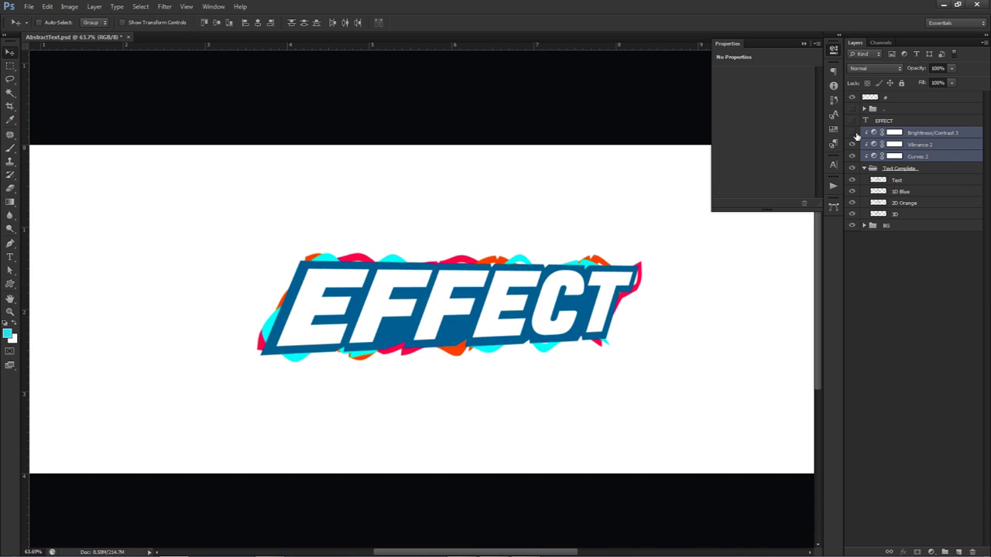
left_click(925, 135)
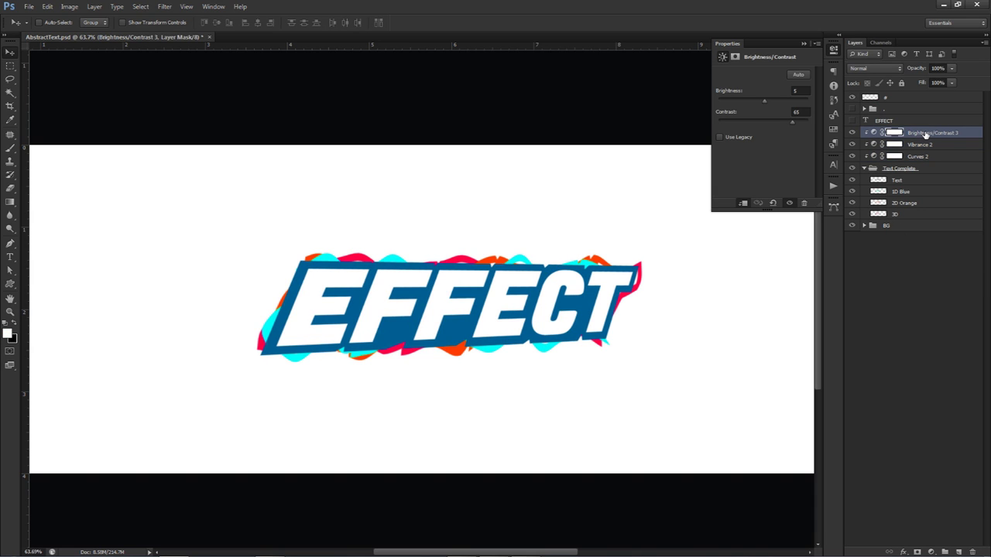
left_click(864, 169)
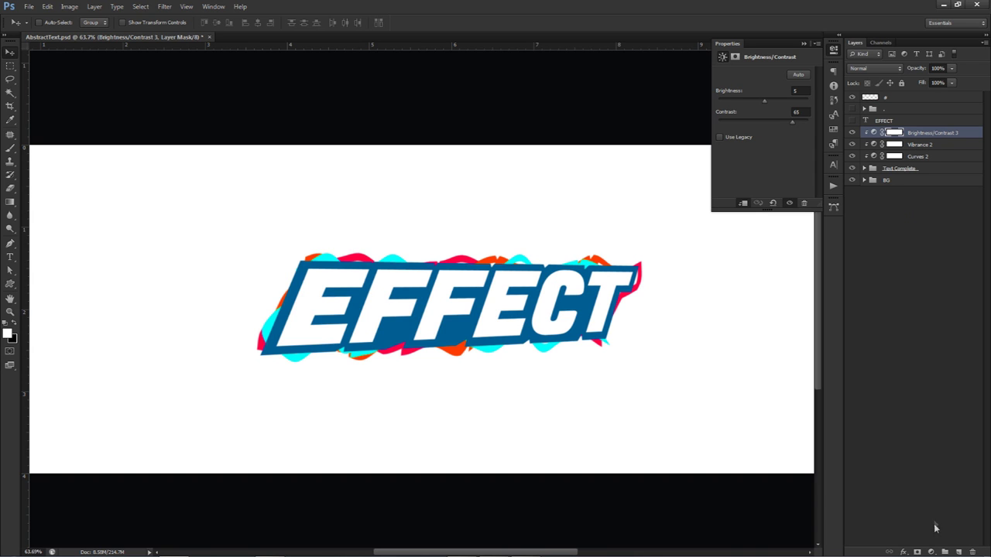
Add a Color Balance adjustment on top with midtones at cyan-red +5, magenta-green -10 and yellow-blue +10
left_click(931, 552)
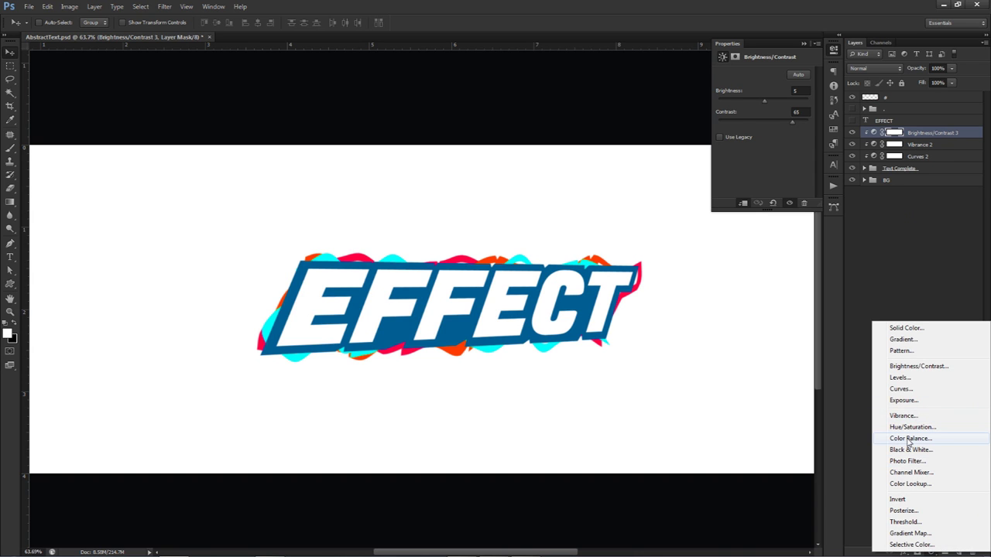
left_click(908, 439)
left_click(794, 94)
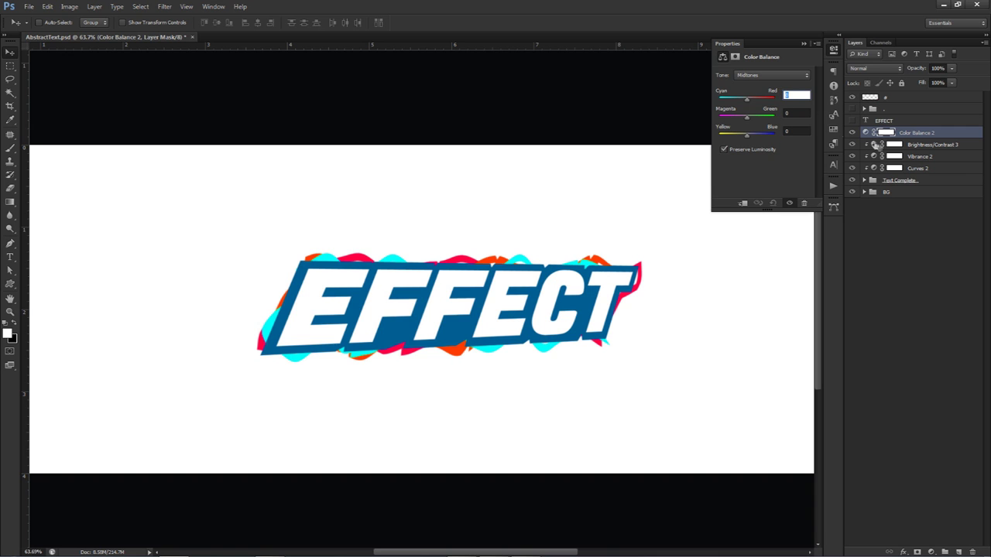
left_click_drag(748, 99, 729, 120)
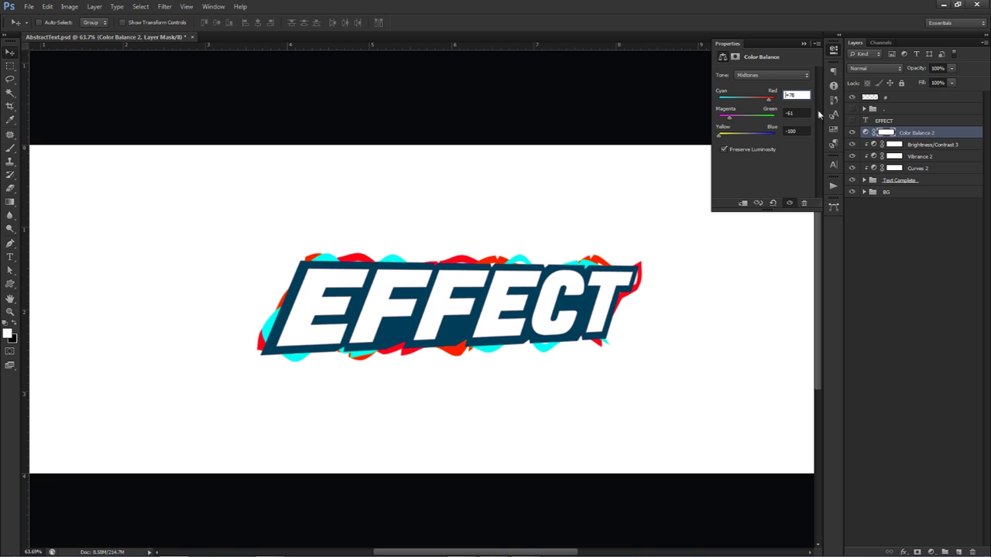
left_click(769, 94)
type("5")
key("Tab")
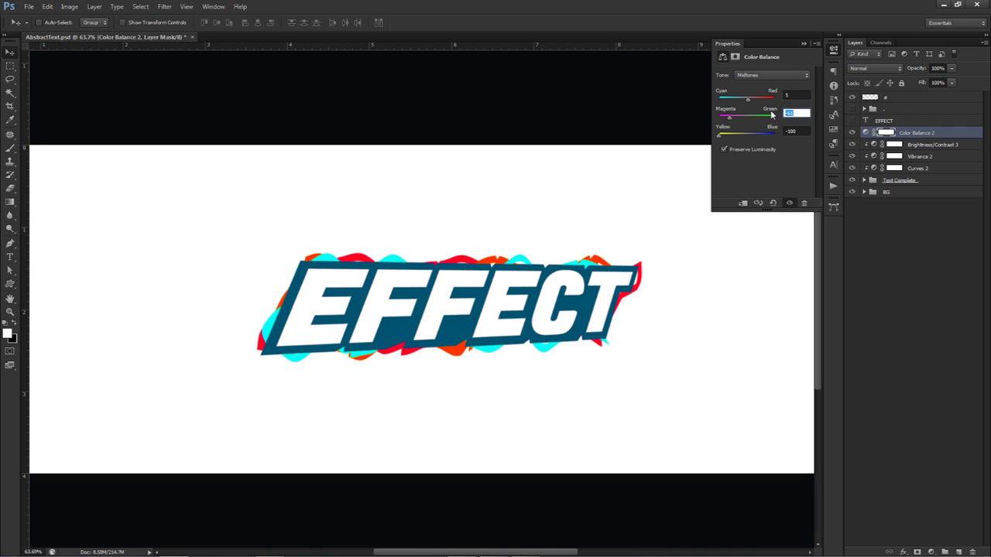
type("-10")
key("Tab")
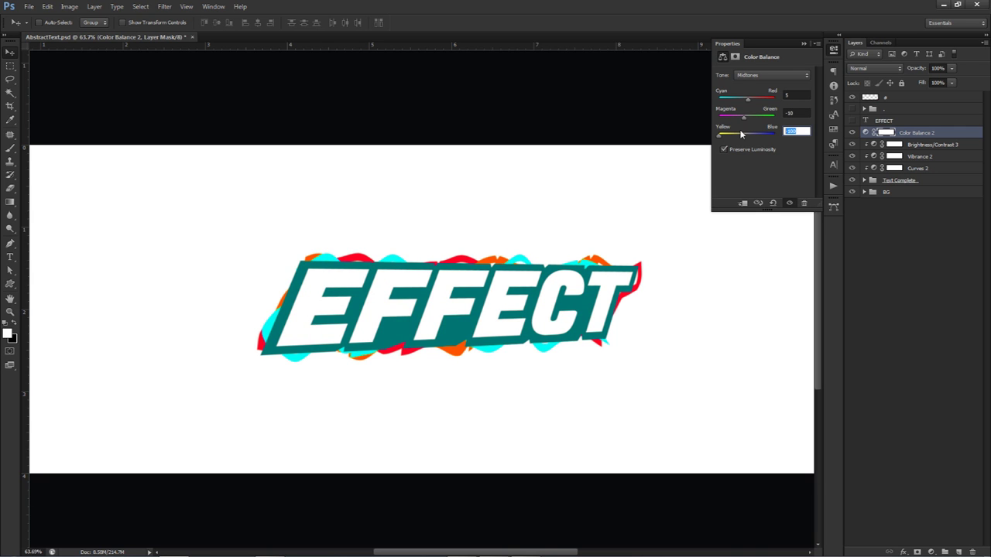
type("10")
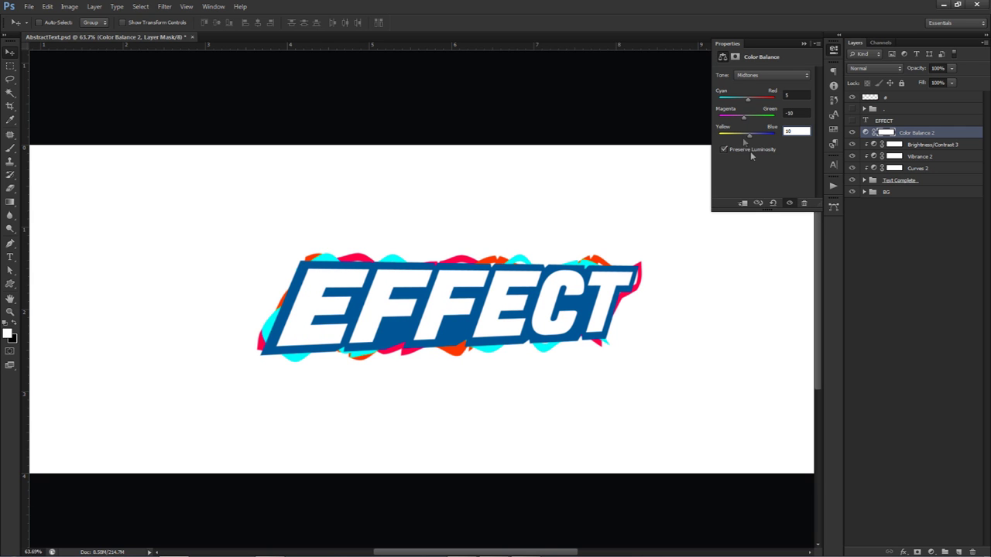
Clip the Color Balance adjustment to the layers below and set its opacity to 50%
left_click(922, 133)
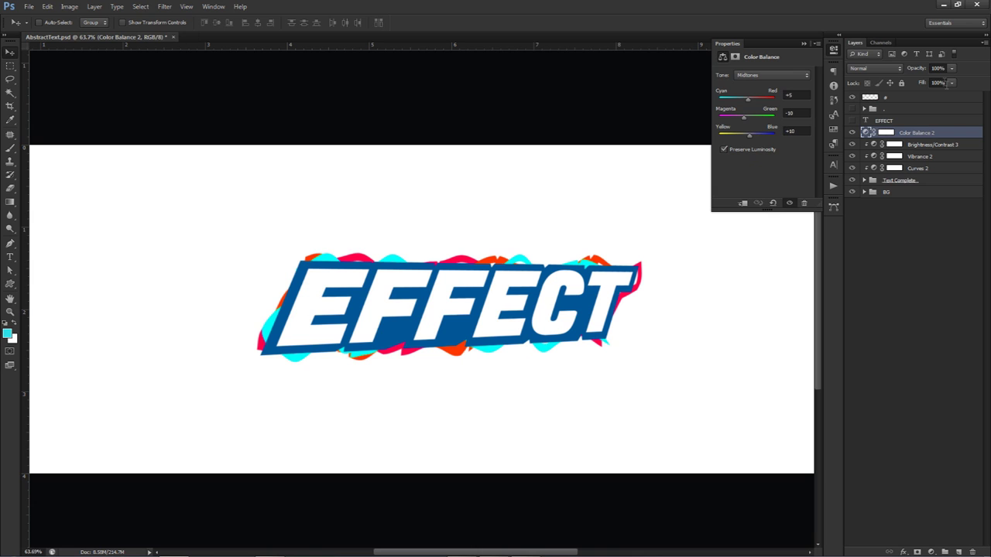
right_click(914, 134)
left_click(921, 262)
left_click(937, 68)
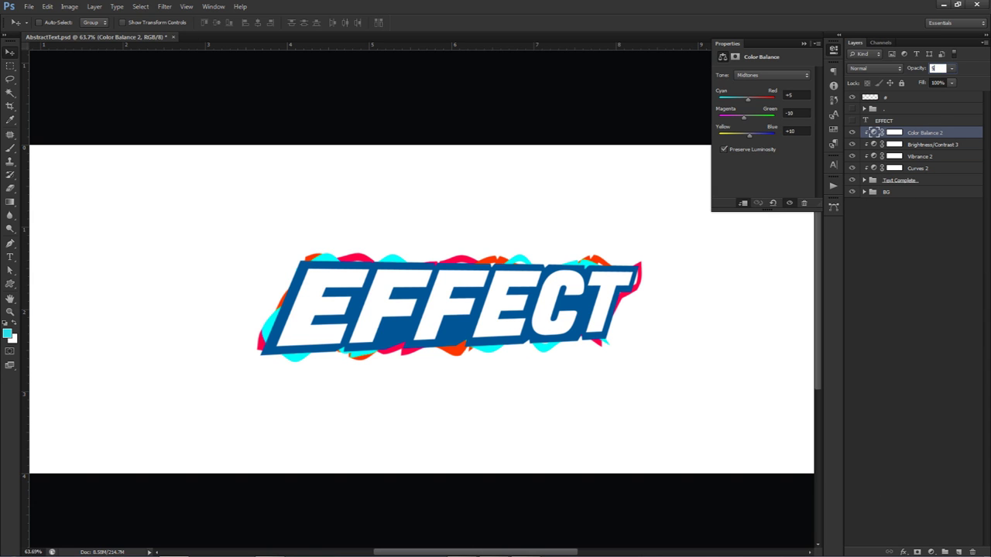
type("50")
key("Return")
Add a new layer directly above the Text Complete group, clipped to it, and name it "brush hit"
scroll(511, 257, "down", 3)
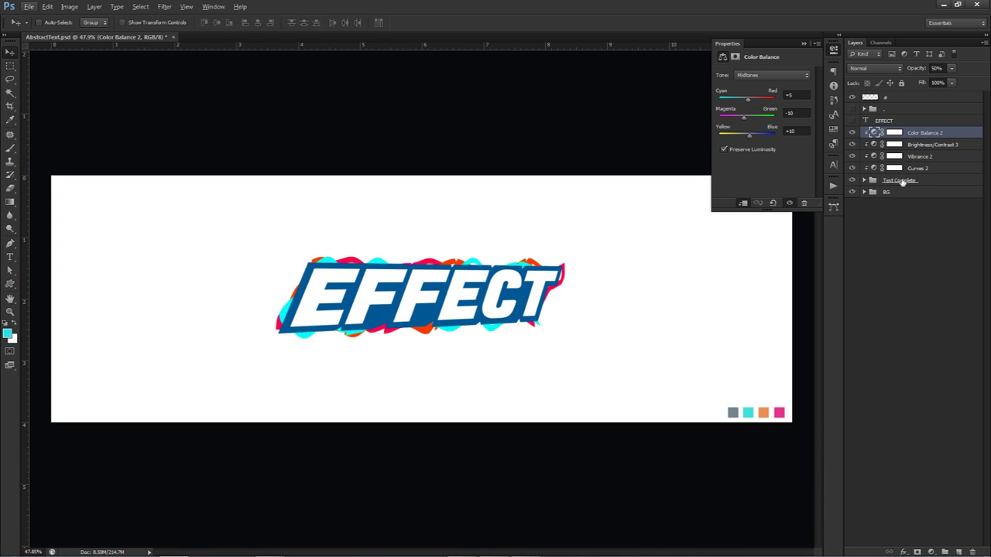
left_click(895, 181)
left_click(959, 551)
double_click(899, 180)
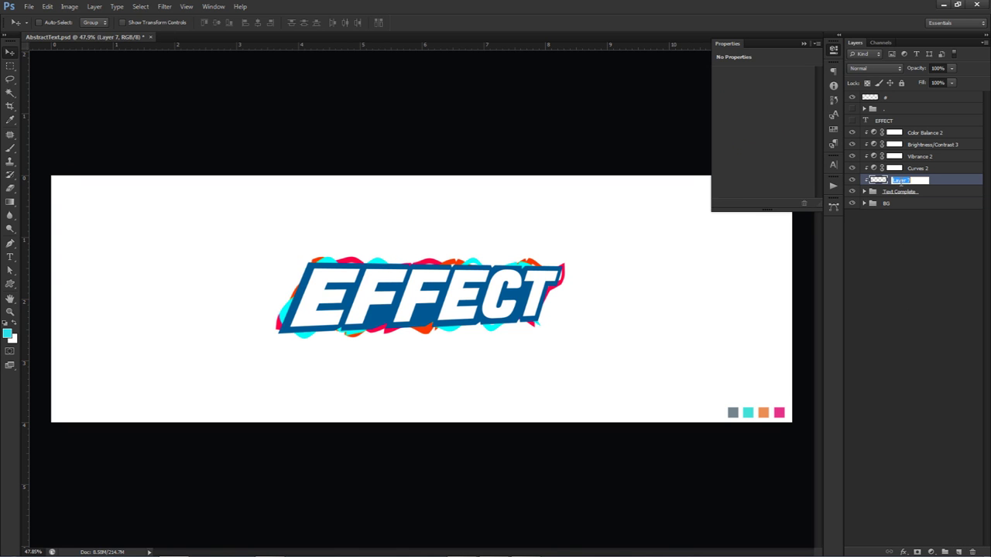
type("brush hit")
key("Return")
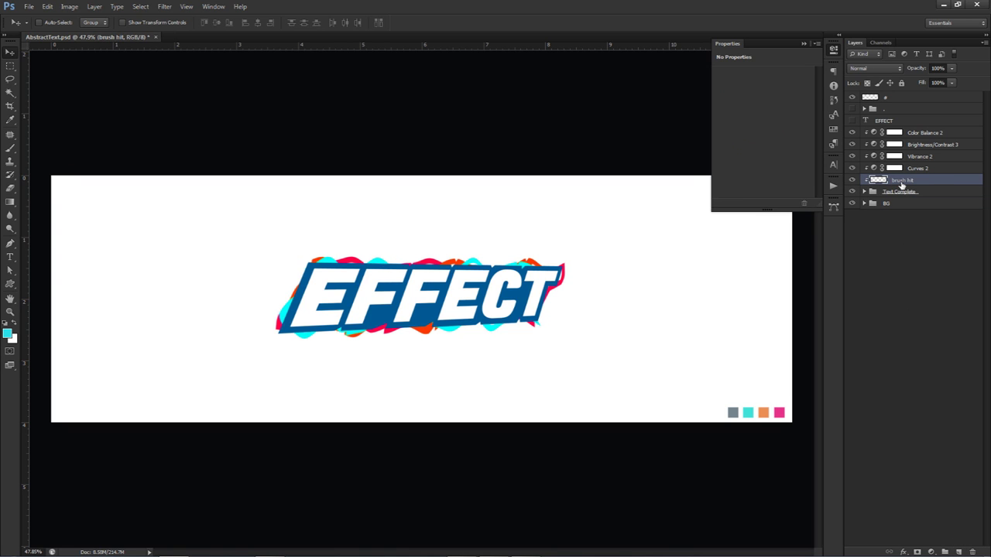
Paint soft strokes over the lettering on the brush hit layer with a large 0% hardness brush in blue sampled from the text
key("b")
right_click(495, 279, "alt")
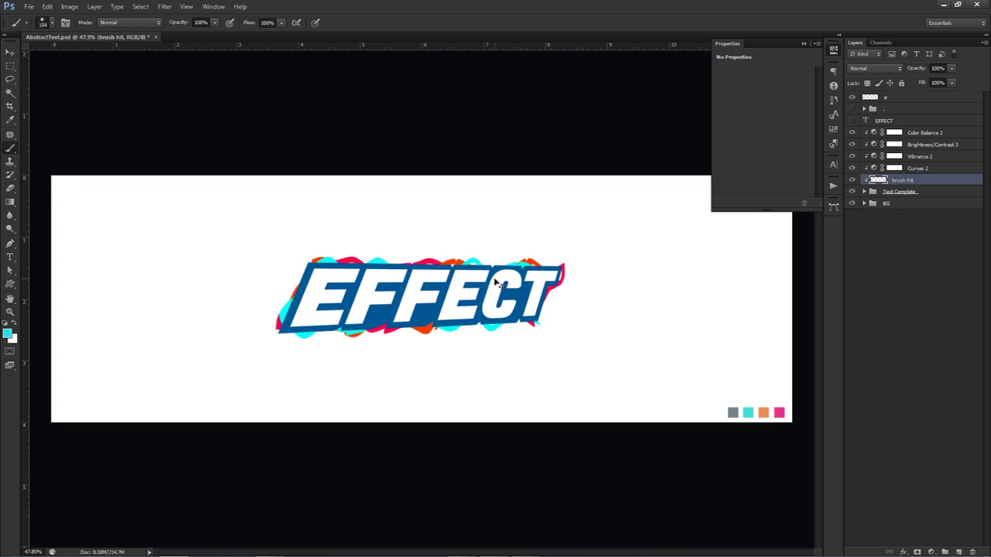
left_click_drag(517, 284, 542, 277)
right_click(540, 276)
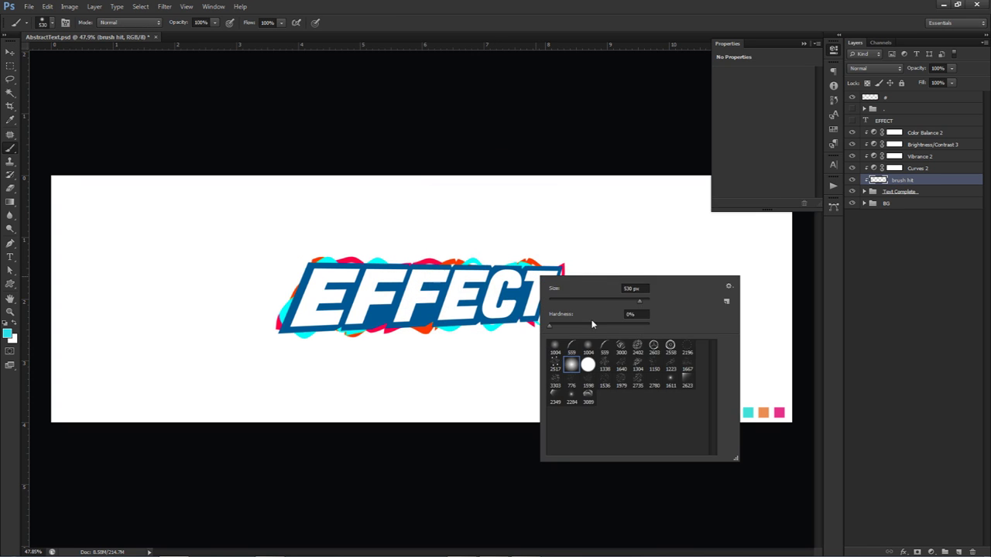
key("Escape")
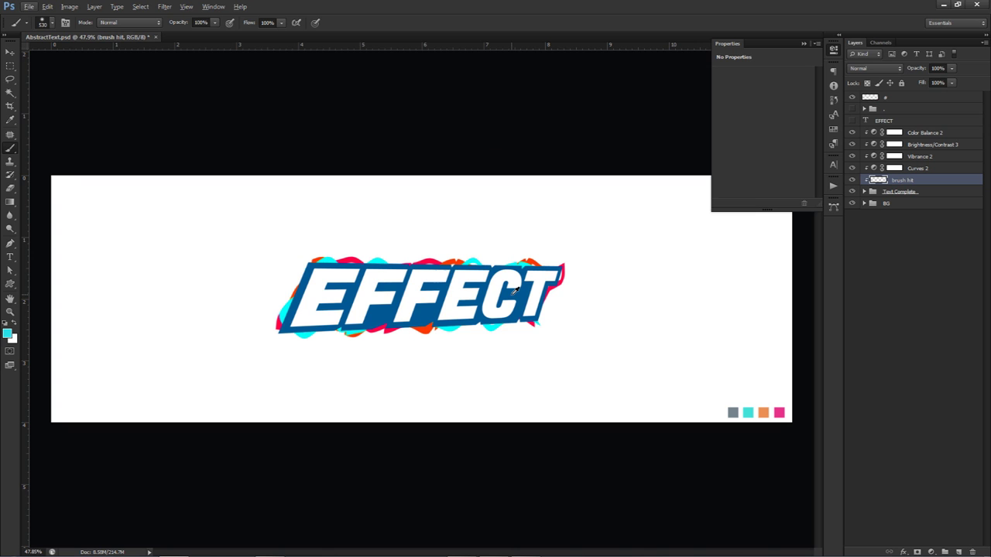
left_click(524, 288, "alt")
mouse_move(486, 310)
left_mouse_down()
mouse_move(343, 336)
mouse_move(353, 342)
left_mouse_up()
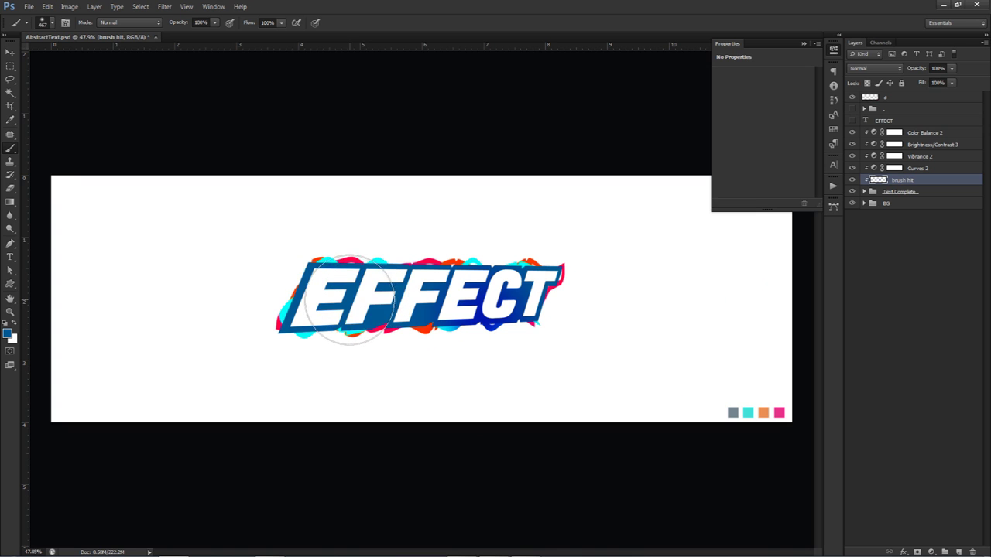
Set the brush hit layer's blend mode to Color Dodge and its opacity to 30%
left_click(873, 69)
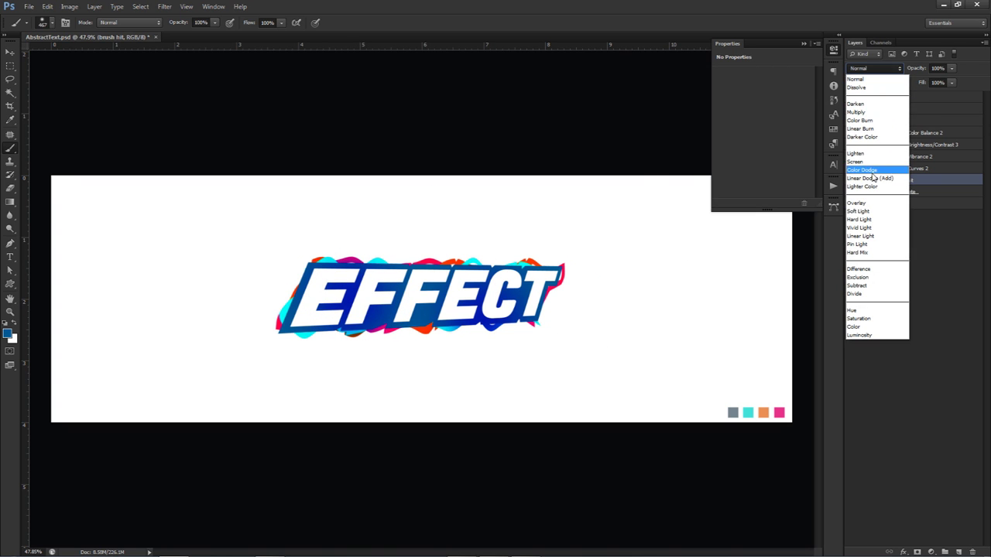
left_click(865, 170)
key("v")
left_click(952, 70)
left_click_drag(932, 82, 915, 81)
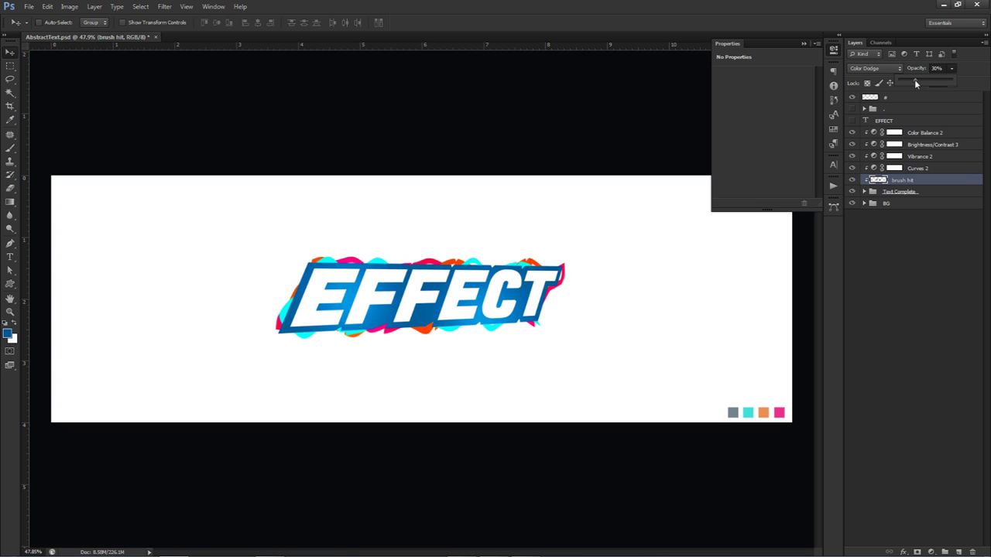
left_click(612, 244)
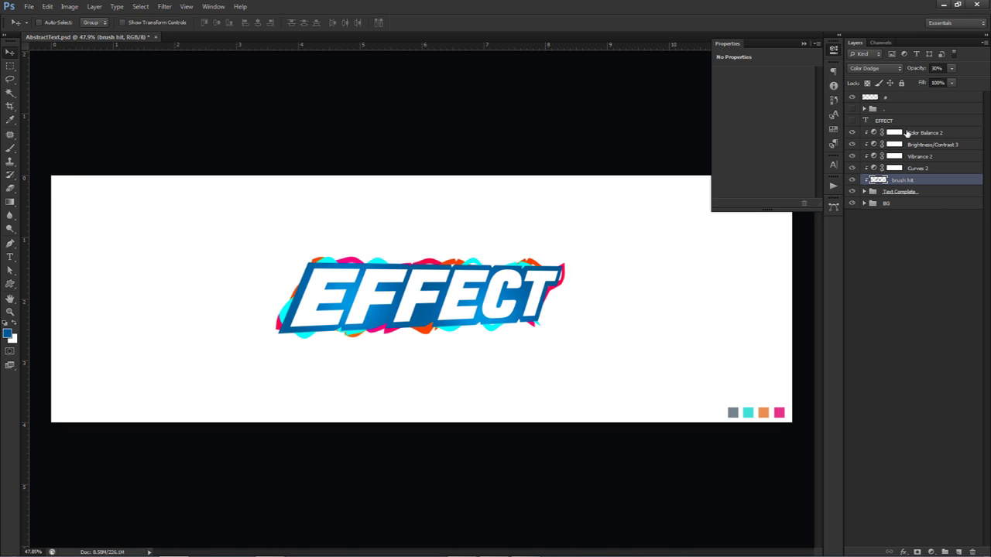
Add a Hue/Saturation adjustment above the brush hit layer with hue +95 and saturation 30, and compare it on and off
left_click(932, 551)
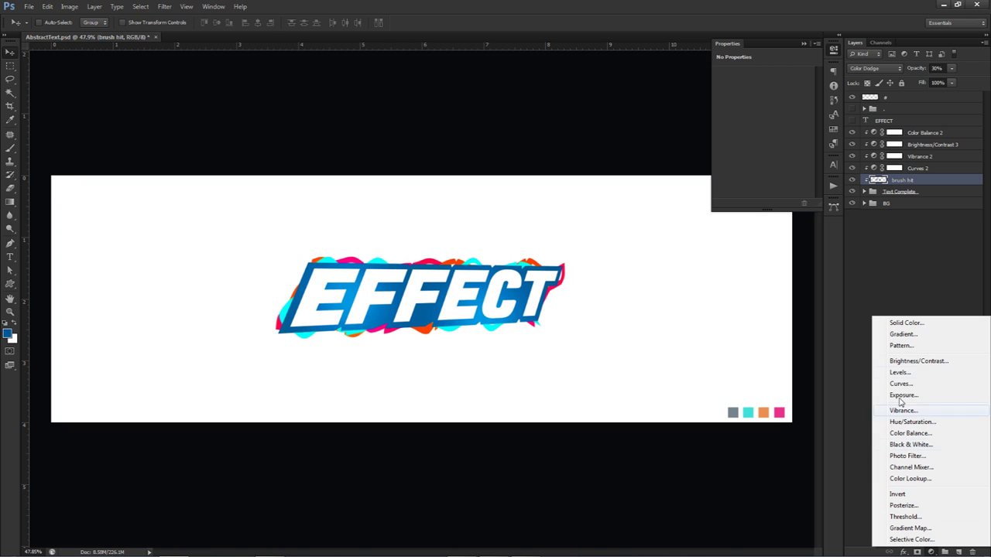
left_click(924, 423)
left_click(804, 104)
type("11")
key("Return")
type("5")
key("Tab")
left_click(798, 123)
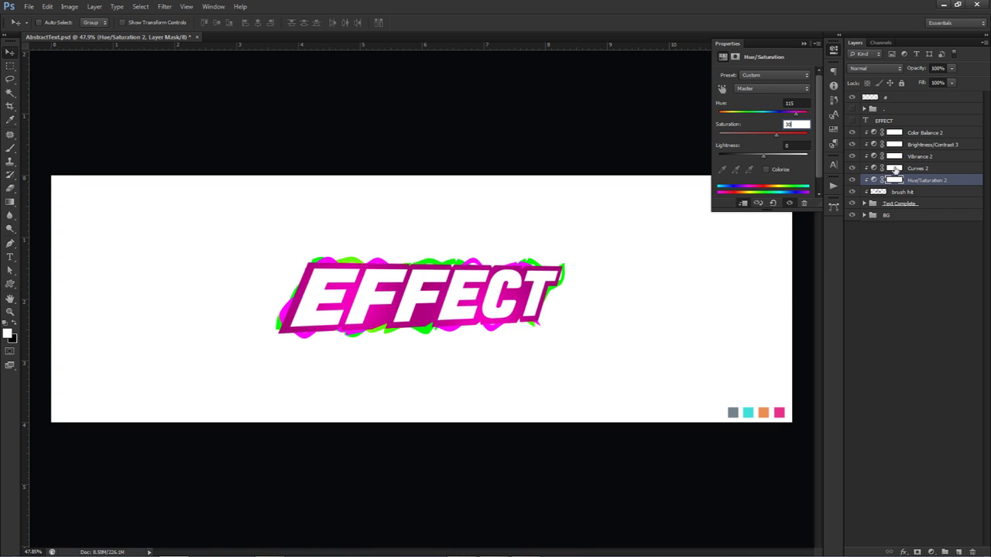
left_click_drag(789, 115, 792, 116)
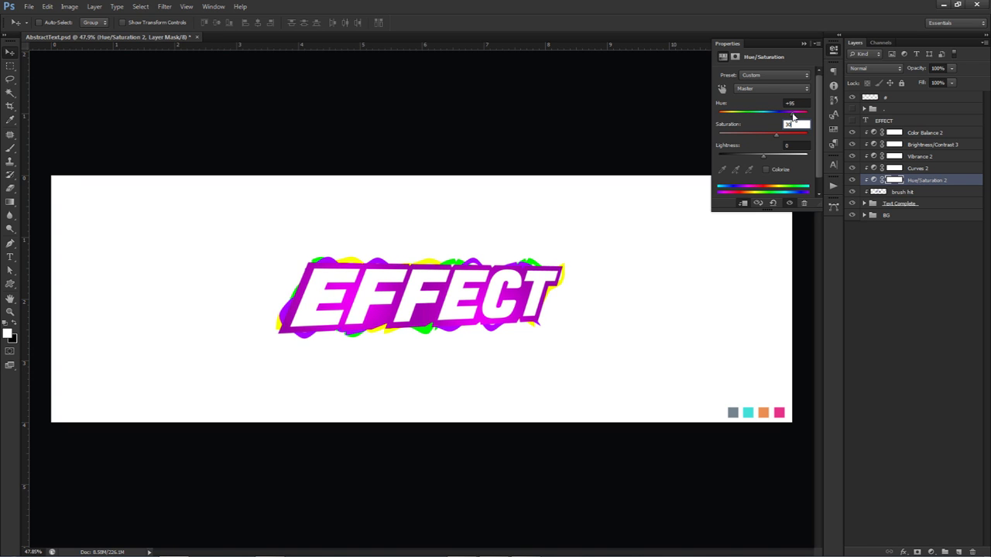
left_click(851, 179)
left_click(851, 179)
Mask out parts of the Hue/Saturation effect along the lettering with a 0% hardness eraser enlarged to about 681 px
left_click(894, 181)
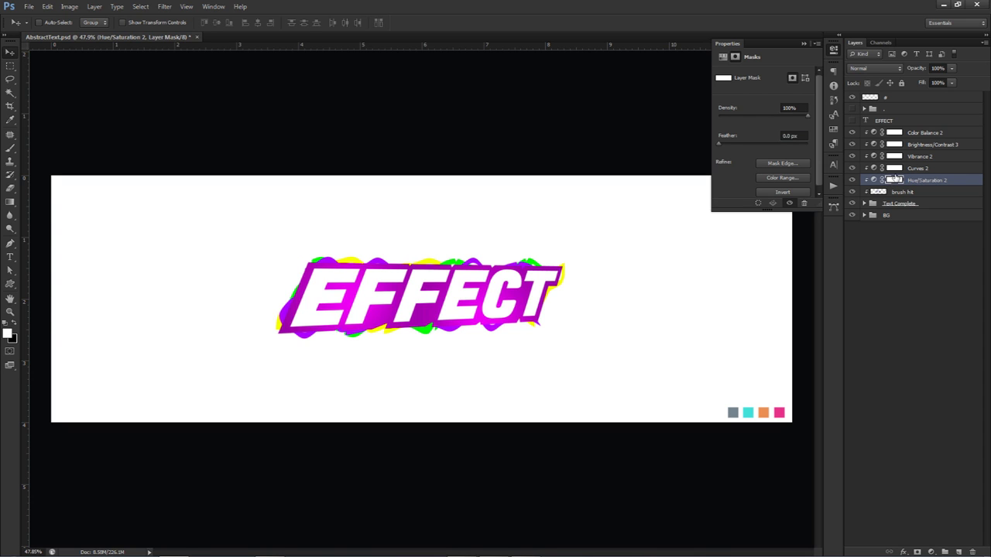
key("b")
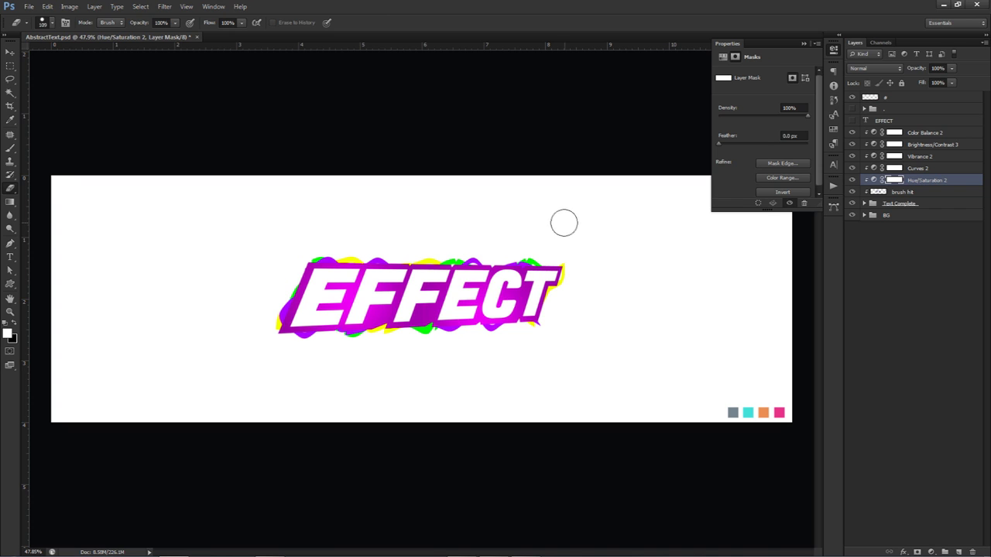
left_click_drag(464, 255, 502, 325)
right_click(482, 298)
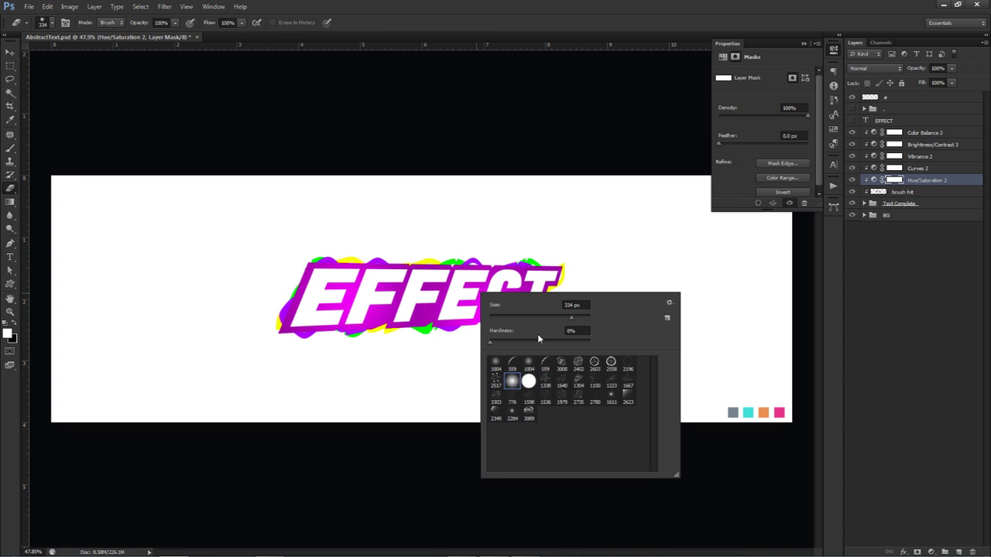
left_click_drag(442, 321, 473, 320)
mouse_move(453, 248)
left_mouse_down()
mouse_move(475, 248)
mouse_move(392, 261)
mouse_move(321, 343)
mouse_move(325, 272)
mouse_move(391, 259)
mouse_move(409, 243)
left_mouse_up()
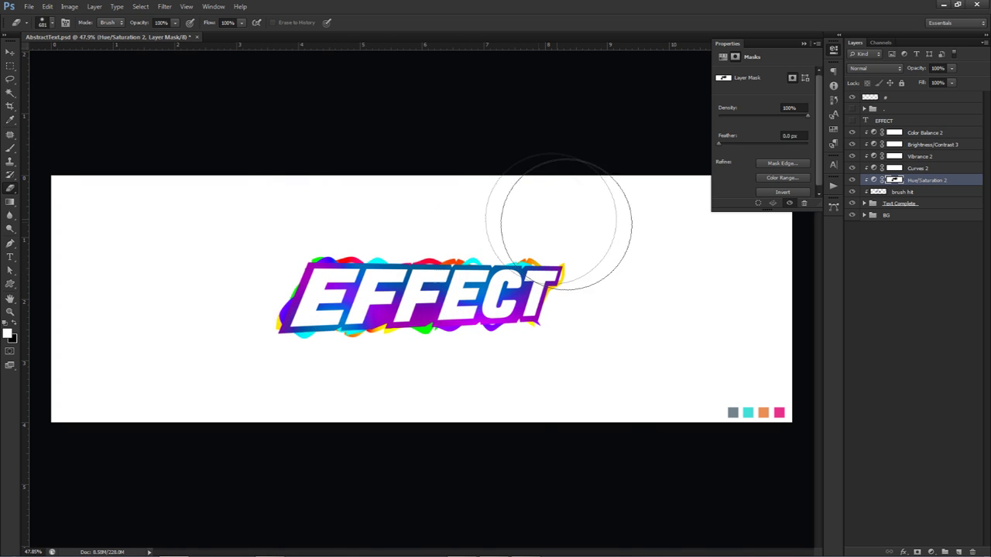
mouse_move(598, 374)
left_mouse_down()
mouse_move(531, 387)
mouse_move(520, 377)
left_mouse_up()
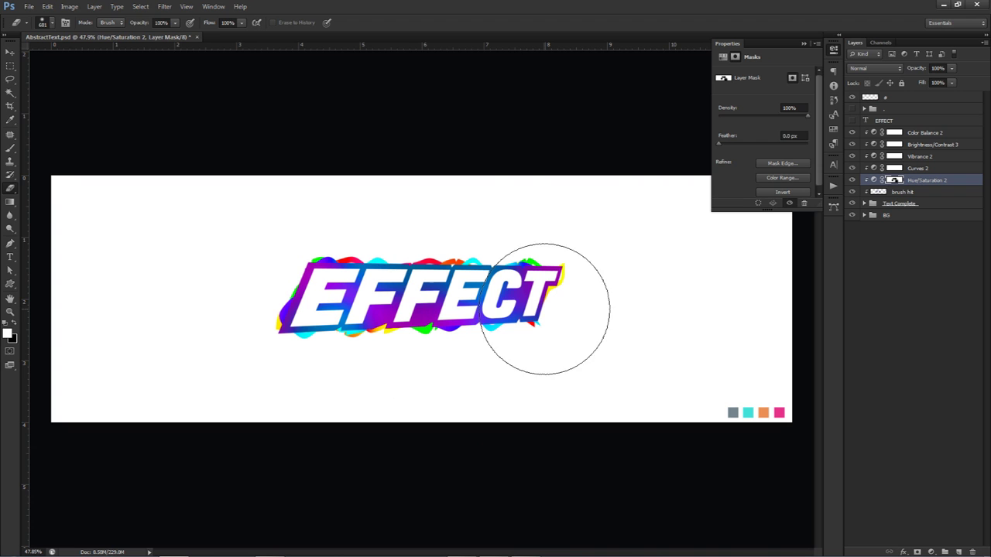
Refine the Hue/Saturation mask with a smaller soft eraser of about 309 px around the coloured outer edges, comparing the adjustment on and off
mouse_move(418, 240)
left_mouse_down()
mouse_move(410, 243)
mouse_move(442, 242)
mouse_move(442, 254)
left_mouse_up()
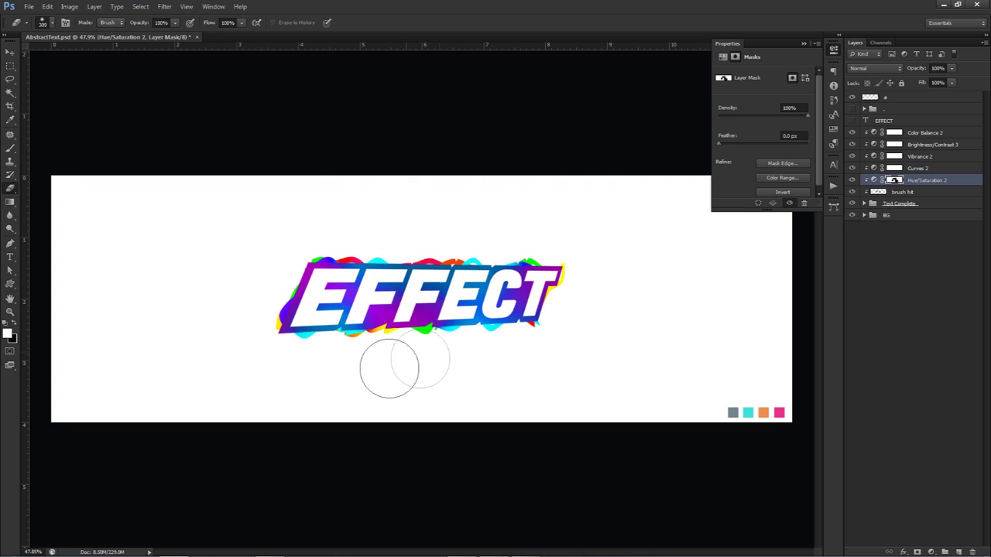
left_click_drag(570, 270, 577, 270)
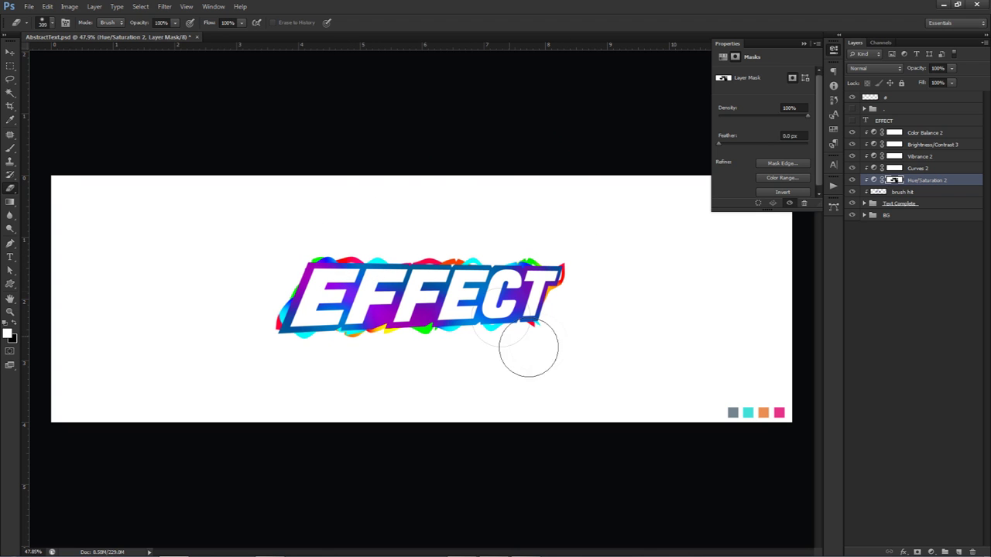
left_click(417, 347)
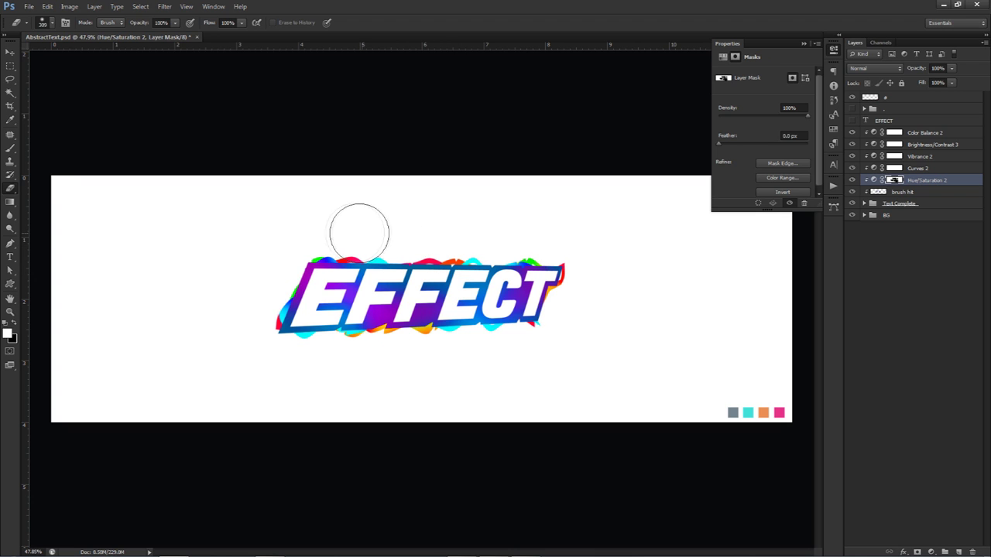
left_click(852, 179)
left_click(852, 180)
left_click(852, 179)
left_click(852, 180)
left_click(852, 180)
left_click(853, 180)
left_click_drag(507, 242, 527, 228)
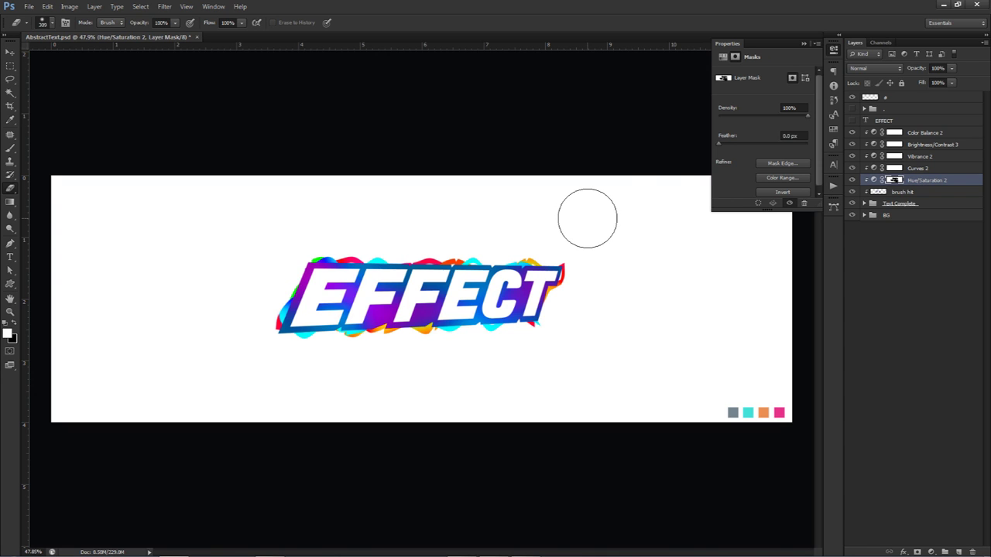
Duplicate the Text Complete group together with all its clipped layers and merge the duplicates into one layer
left_click(895, 133)
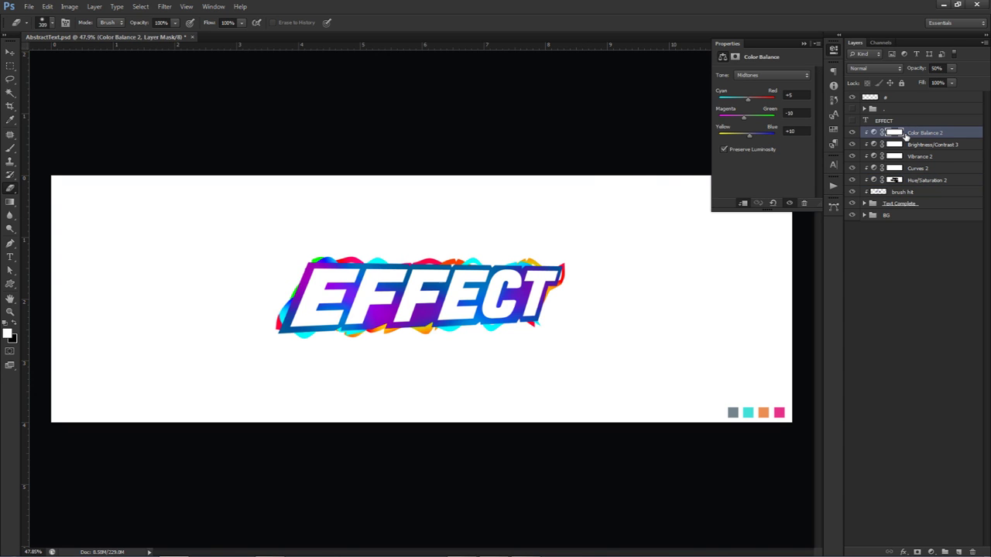
left_click(906, 205, "shift")
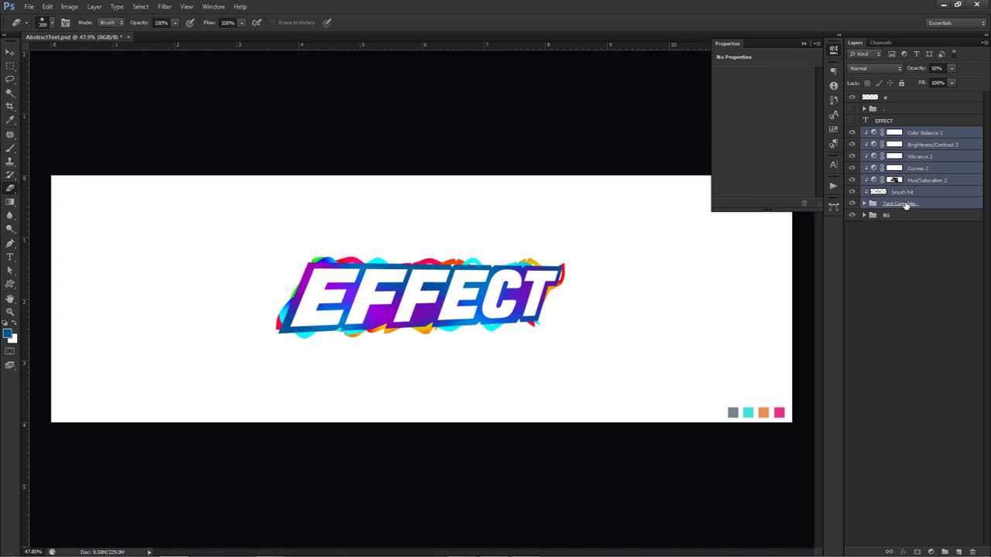
key("ctrl+j")
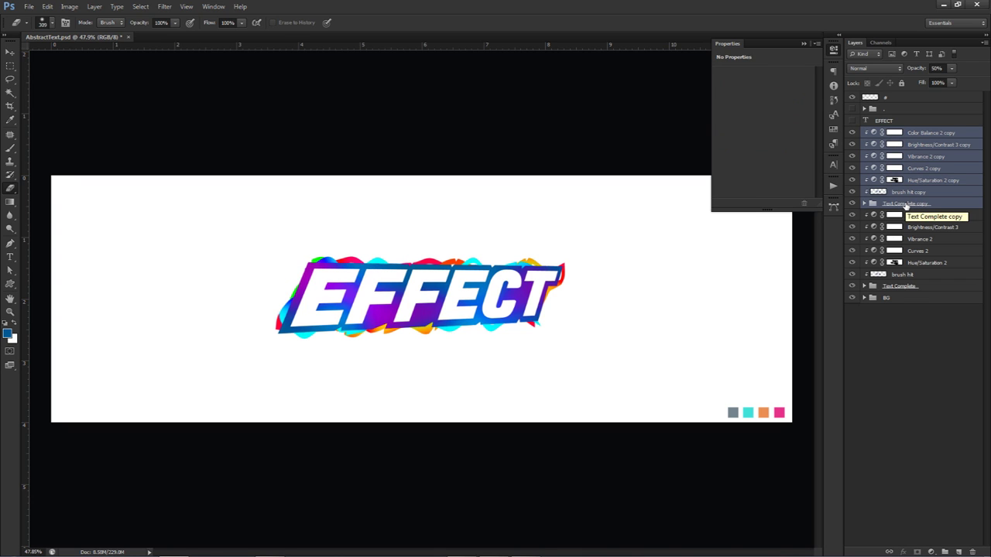
key("ctrl+e")
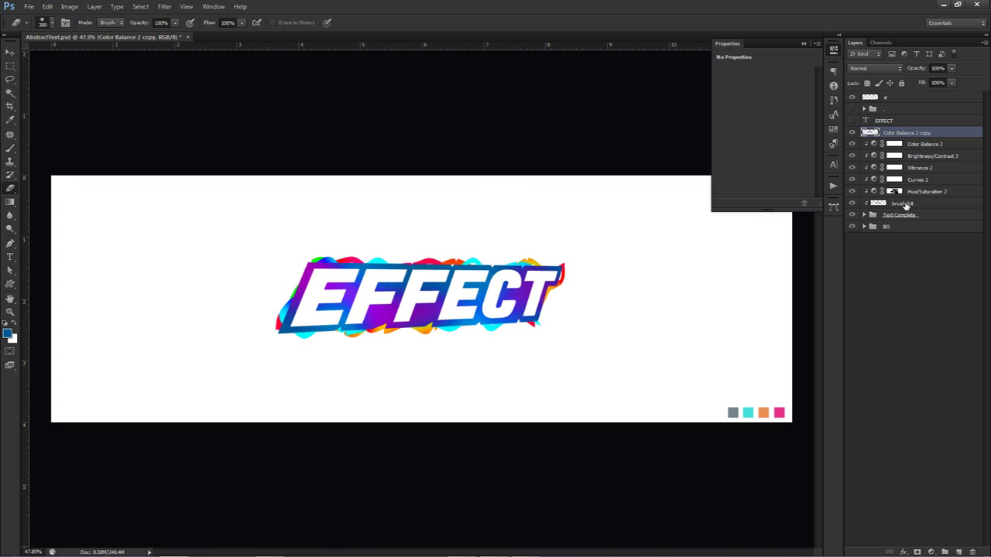
key("v")
mouse_move(435, 239)
left_mouse_down()
mouse_move(601, 323)
mouse_move(626, 319)
left_mouse_up()
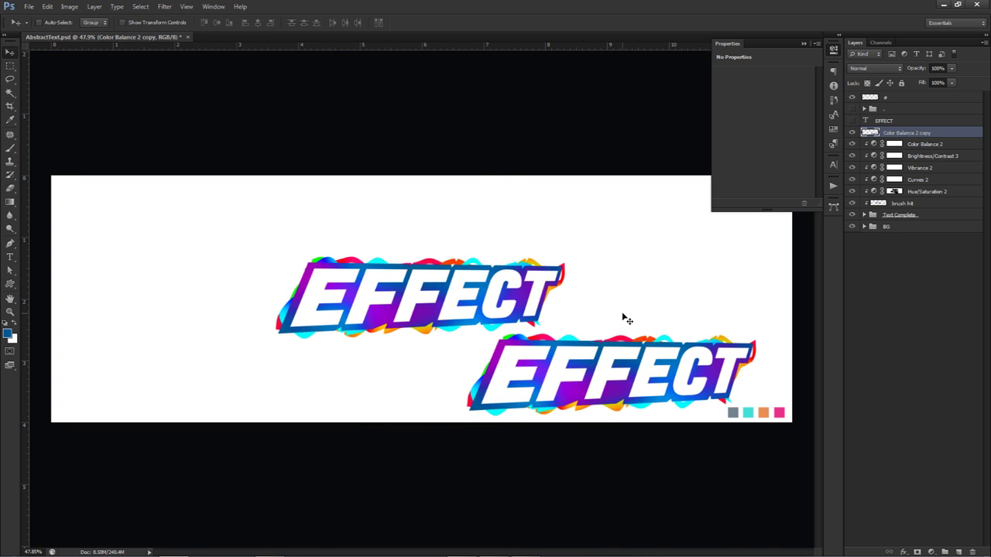
key("ctrl+z")
Rename the merged layer "1 Layer Text" and move it below the Text Complete group
double_click(892, 133)
type("1 Layer Text")
key("Return")
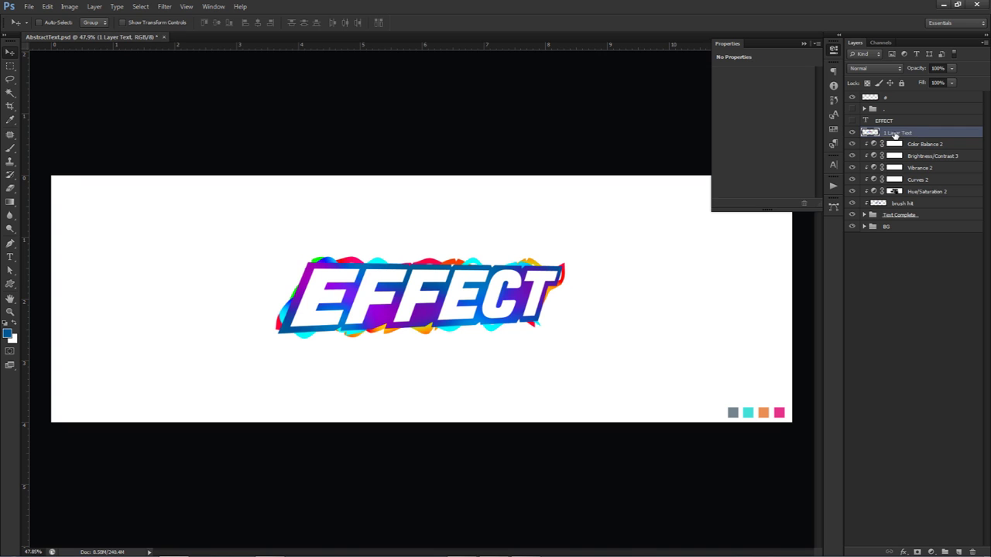
left_click_drag(894, 134, 898, 219)
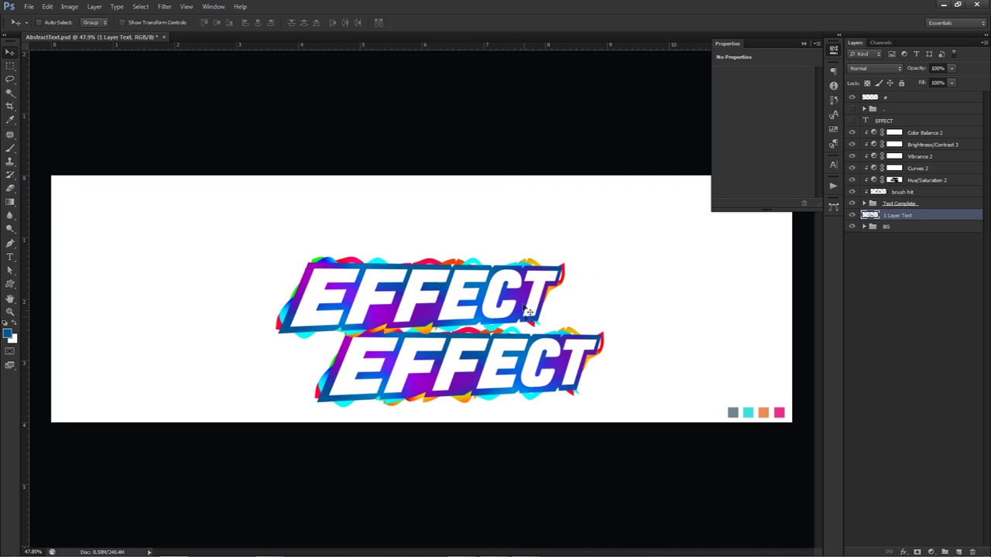
Open the 1 Layer Text layer in Liquify, try a warp with brush size 600, density 78 and pressure 88, and restore the image
left_click(164, 6)
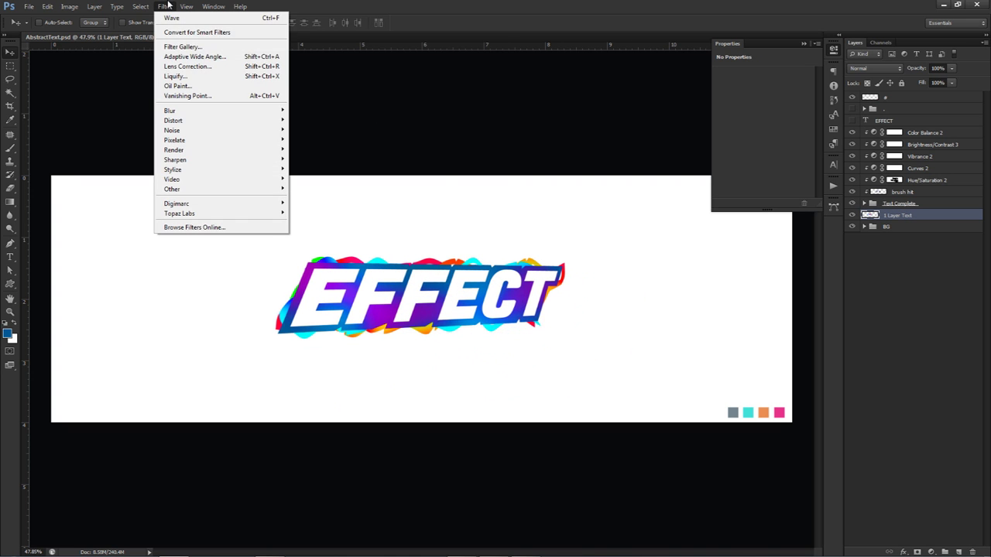
left_click(173, 77)
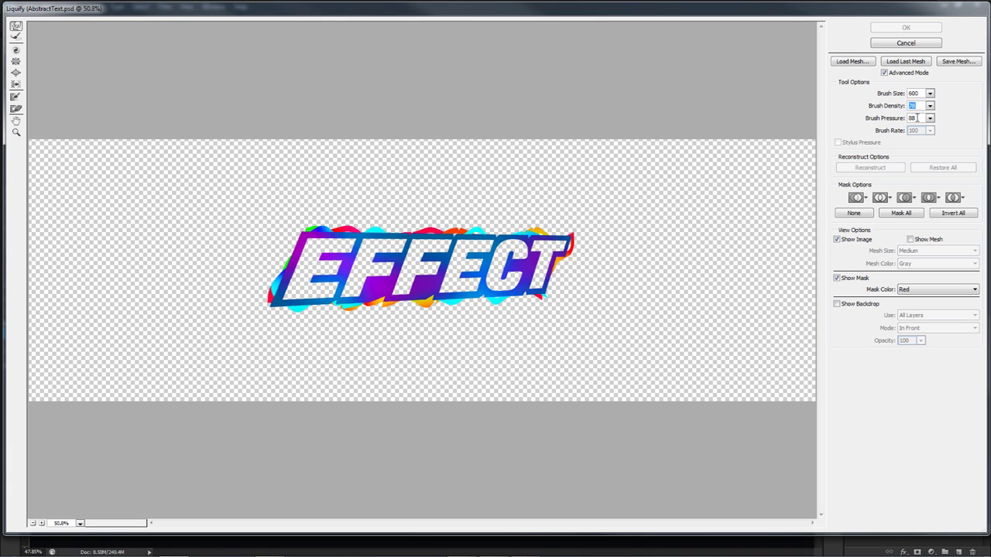
left_click(884, 119)
mouse_move(345, 224)
left_mouse_down()
mouse_move(332, 243)
mouse_move(409, 243)
mouse_move(421, 261)
mouse_move(403, 354)
mouse_move(409, 239)
mouse_move(434, 325)
mouse_move(475, 221)
mouse_move(309, 274)
mouse_move(482, 244)
mouse_move(398, 359)
mouse_move(416, 349)
mouse_move(380, 284)
mouse_move(487, 295)
mouse_move(465, 341)
mouse_move(504, 256)
mouse_move(420, 232)
left_mouse_up()
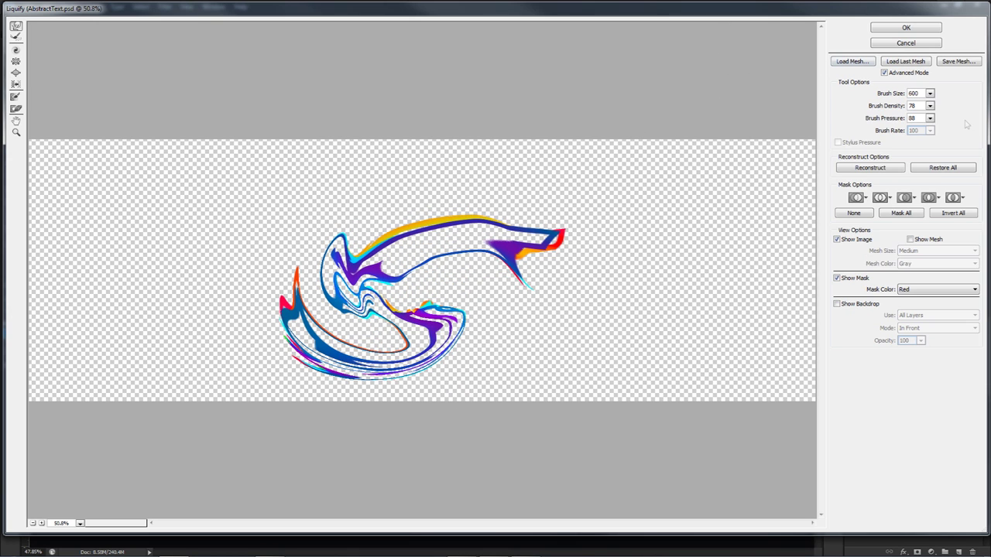
left_click(935, 168)
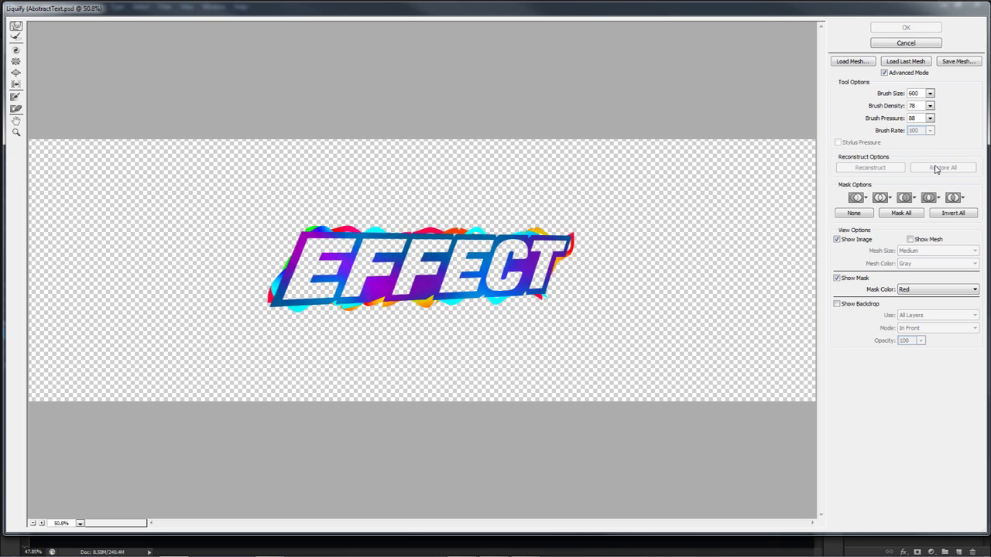
Warp the lettering into flowing swirls, apply Liquify, and move the distorted layer slightly up behind the EFFECT text
mouse_move(343, 243)
left_mouse_down()
mouse_move(386, 269)
mouse_move(342, 277)
mouse_move(387, 243)
mouse_move(378, 281)
mouse_move(417, 299)
mouse_move(343, 268)
mouse_move(354, 257)
mouse_move(351, 328)
mouse_move(351, 272)
mouse_move(409, 220)
mouse_move(364, 243)
mouse_move(341, 233)
mouse_move(483, 268)
mouse_move(370, 292)
mouse_move(363, 260)
mouse_move(440, 251)
mouse_move(421, 246)
mouse_move(363, 322)
mouse_move(399, 276)
mouse_move(353, 266)
mouse_move(363, 266)
mouse_move(352, 276)
mouse_move(371, 277)
mouse_move(495, 248)
mouse_move(503, 269)
mouse_move(553, 264)
mouse_move(493, 286)
mouse_move(526, 265)
left_mouse_up()
left_click(913, 27)
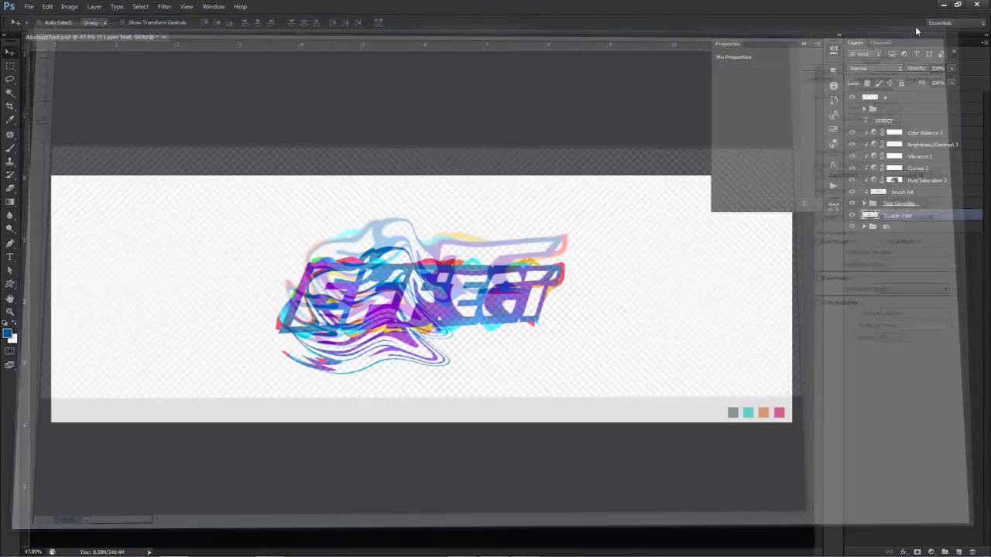
mouse_move(390, 319)
left_mouse_down()
mouse_move(370, 298)
mouse_move(411, 296)
left_mouse_up()
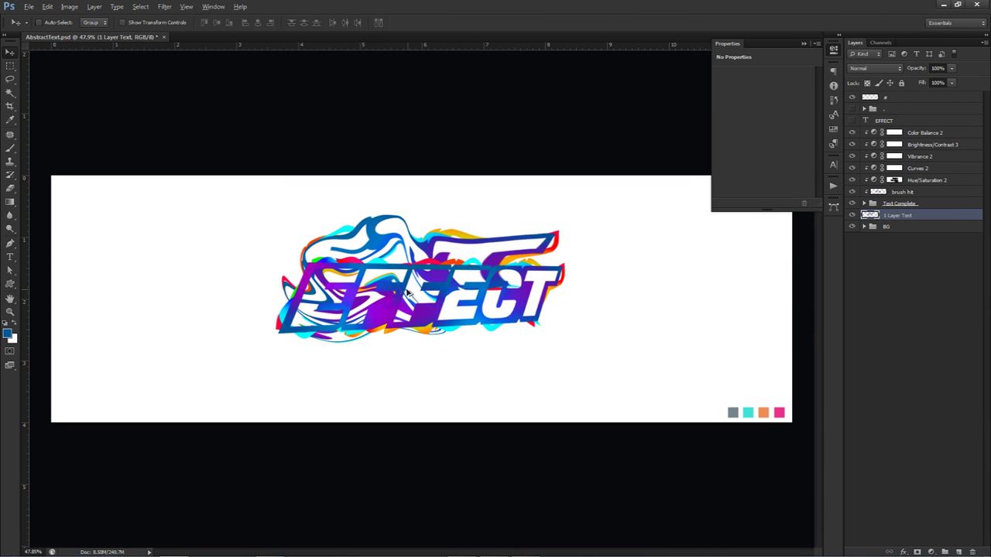
Duplicate the 1 Layer Text layer and place the copy further right behind the EFFECT lettering
left_click_drag(348, 290, 468, 296)
key("ctrl+j")
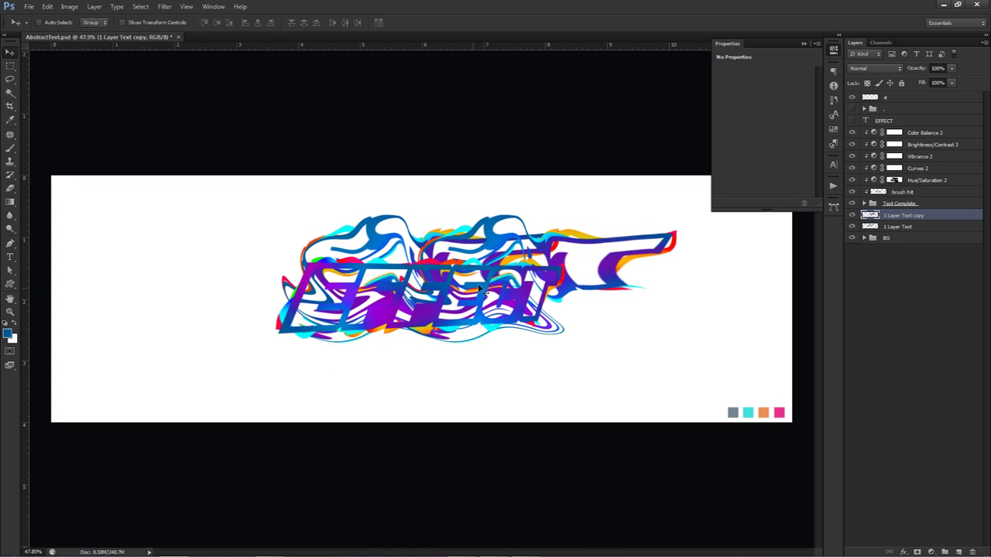
Try placing more copies of the distorted lettering around the EFFECT text, and undo the extra placements
left_click_drag(325, 271, 466, 373)
key("ctrl+j")
key("ctrl+alt+z")
key("ctrl+alt+z")
key("ctrl+alt+z")
key("ctrl+alt+z")
left_click_drag(482, 263, 127, 263)
key("ctrl+z")
key("ctrl+alt+z")
key("ctrl+alt+z")
key("ctrl+alt+z")
key("ctrl+alt+z")
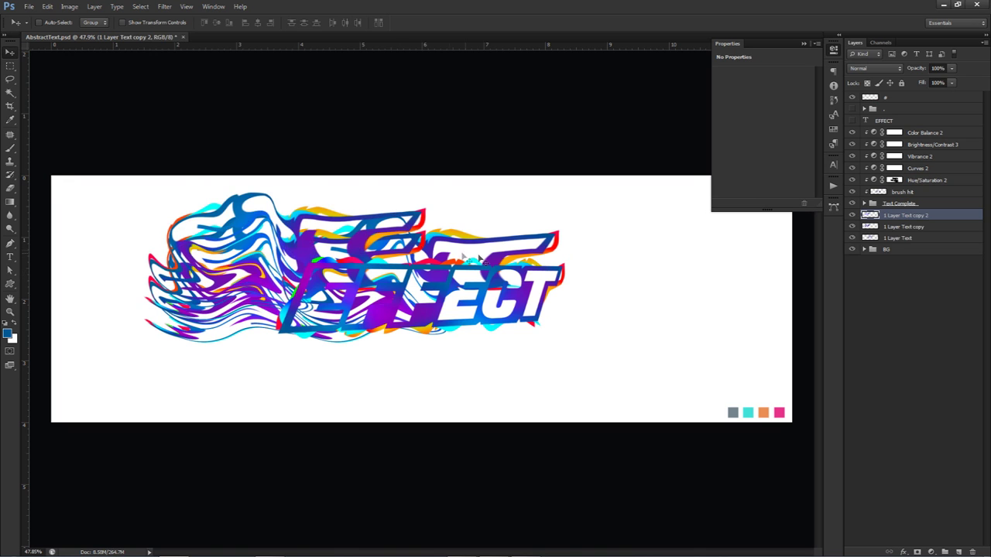
left_click_drag(492, 329, 456, 325)
Merge the two distorted text layers into one and rename it "1 Text layer"
scroll(286, 298, "up", 2)
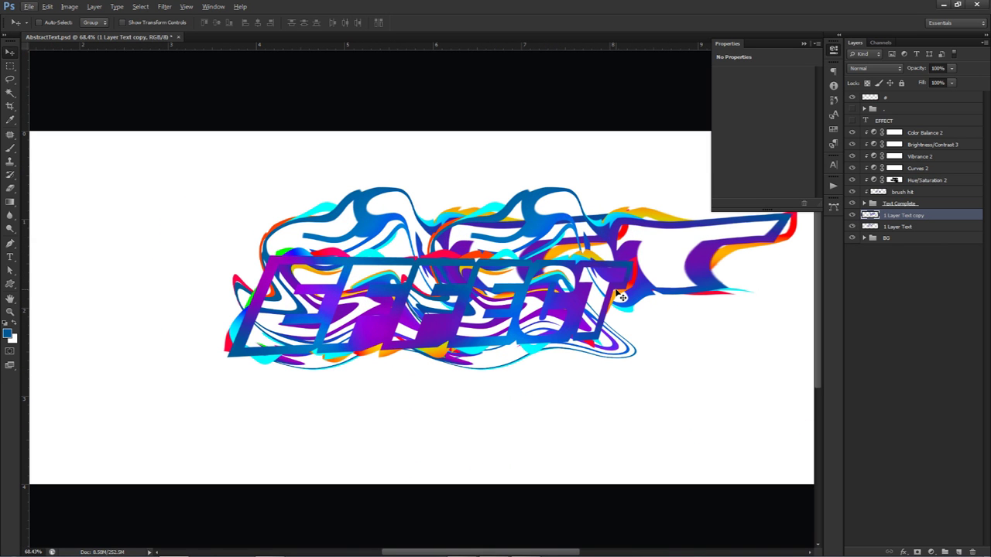
key("ctrl+e")
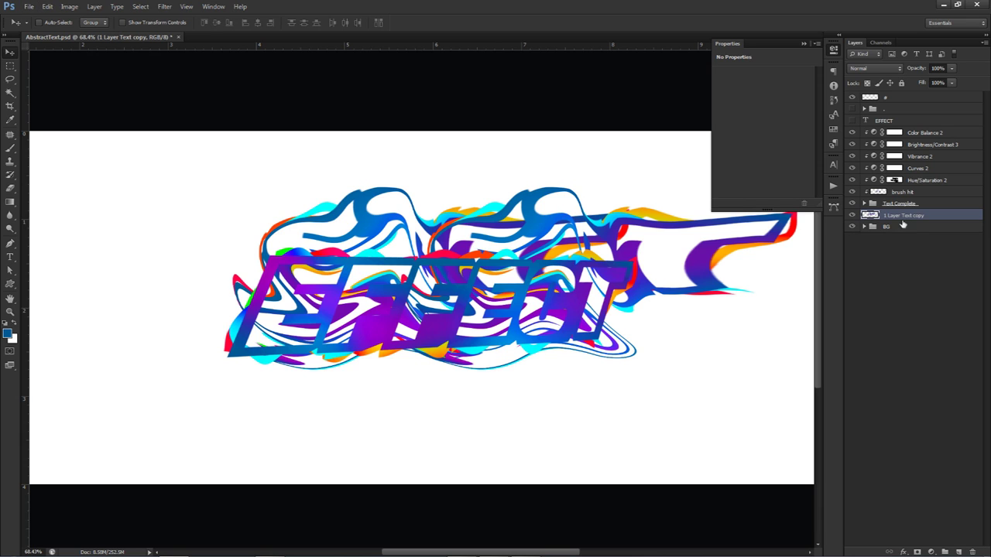
double_click(904, 216)
type("1")
key("Return")
Erase the distorted swirls rising above the first letters with a large hard round eraser of about 290 px
key("w")
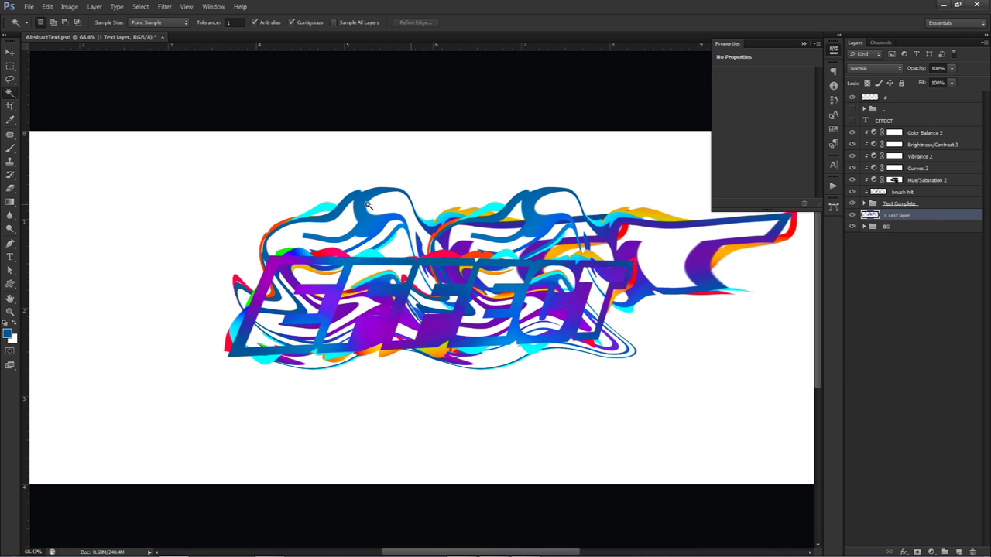
key("b")
right_click(429, 202)
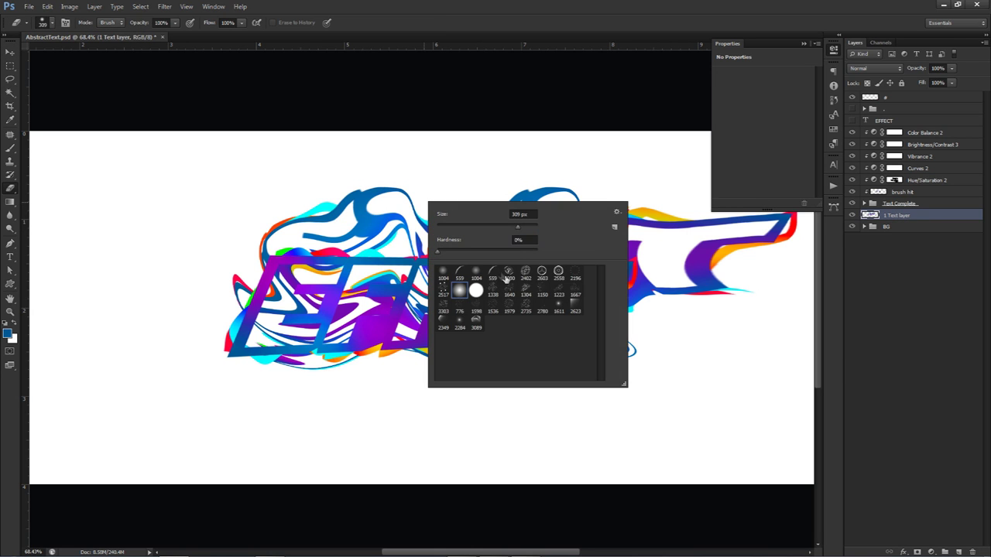
key("Return")
mouse_move(314, 179)
left_mouse_down()
mouse_move(365, 197)
mouse_move(260, 204)
mouse_move(374, 209)
left_mouse_up()
right_click(265, 199, "alt")
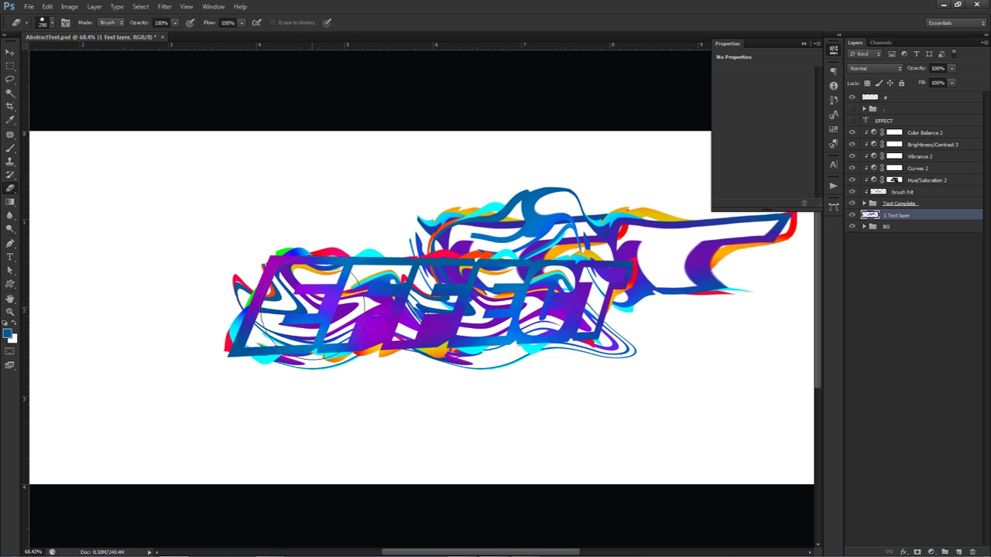
Erase the remaining swirls above the lettering and the loops below its last letters with a 134 px eraser
right_click(283, 227, "alt")
right_click(347, 216, "alt")
mouse_move(348, 217)
left_mouse_down()
mouse_move(569, 235)
mouse_move(572, 215)
mouse_move(606, 200)
mouse_move(686, 223)
mouse_move(791, 227)
mouse_move(739, 278)
mouse_move(708, 247)
mouse_move(644, 265)
mouse_move(685, 300)
mouse_move(718, 284)
mouse_move(742, 252)
mouse_move(681, 239)
mouse_move(655, 280)
mouse_move(648, 231)
mouse_move(497, 239)
left_mouse_up()
key("ctrl+z")
mouse_move(266, 372)
left_mouse_down()
mouse_move(283, 372)
mouse_move(308, 392)
left_mouse_up()
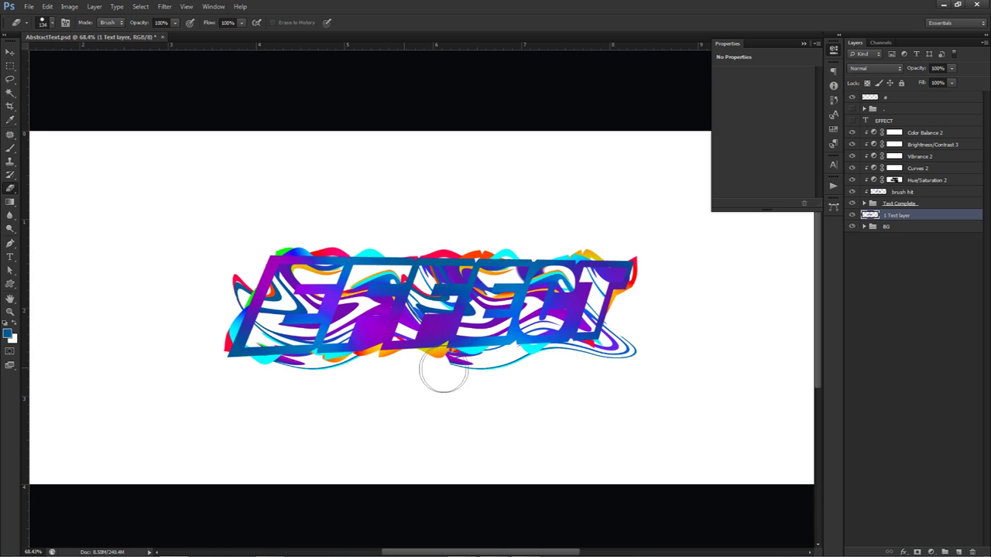
mouse_move(504, 366)
left_mouse_down()
mouse_move(597, 361)
mouse_move(622, 338)
left_mouse_up()
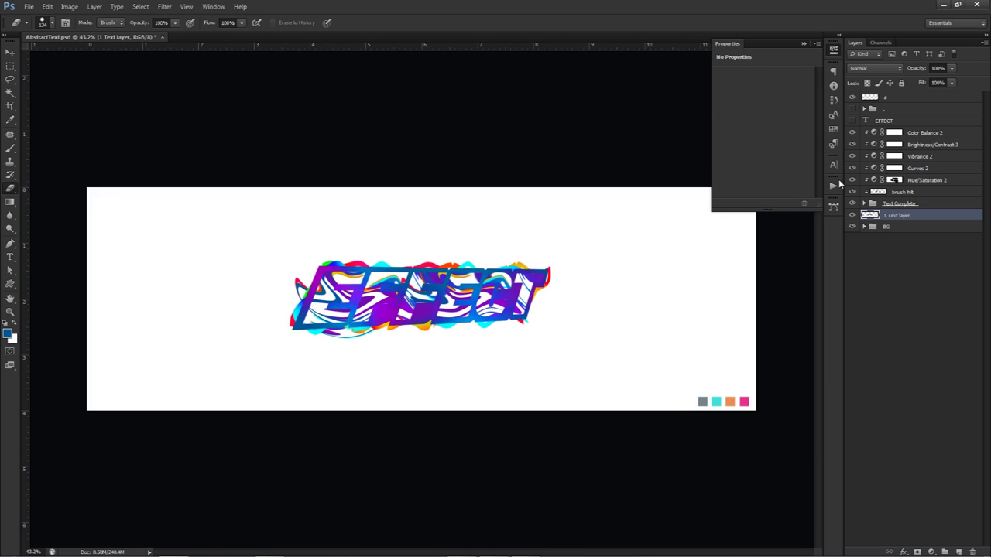
Add a new layer above Color Balance 2 and set the foreground colour to white (ffffff)
left_click(917, 133)
left_click(958, 551)
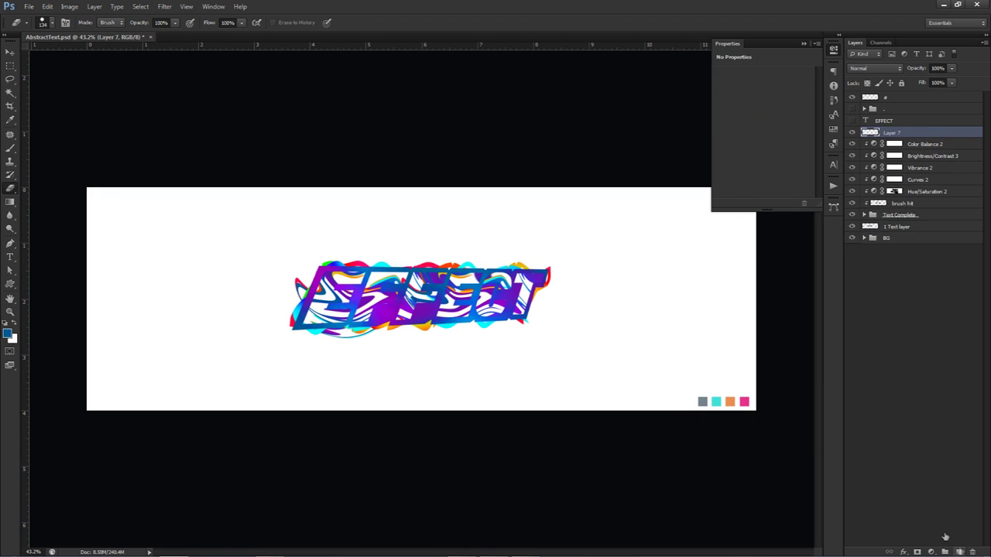
left_click(7, 333)
left_click(511, 223)
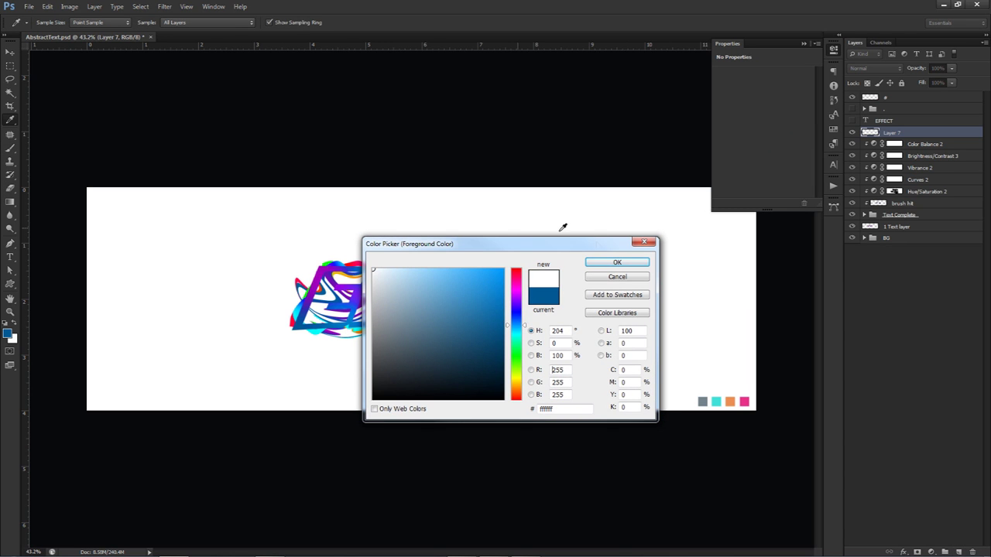
left_click(612, 263)
Paint a soft white glow over the upper part of the lettering with a 1759 px brush and adjust its position
key("b")
right_click(554, 256)
left_click_drag(453, 259, 582, 270)
mouse_move(405, 263)
left_mouse_down()
mouse_move(433, 271)
mouse_move(414, 271)
left_mouse_up()
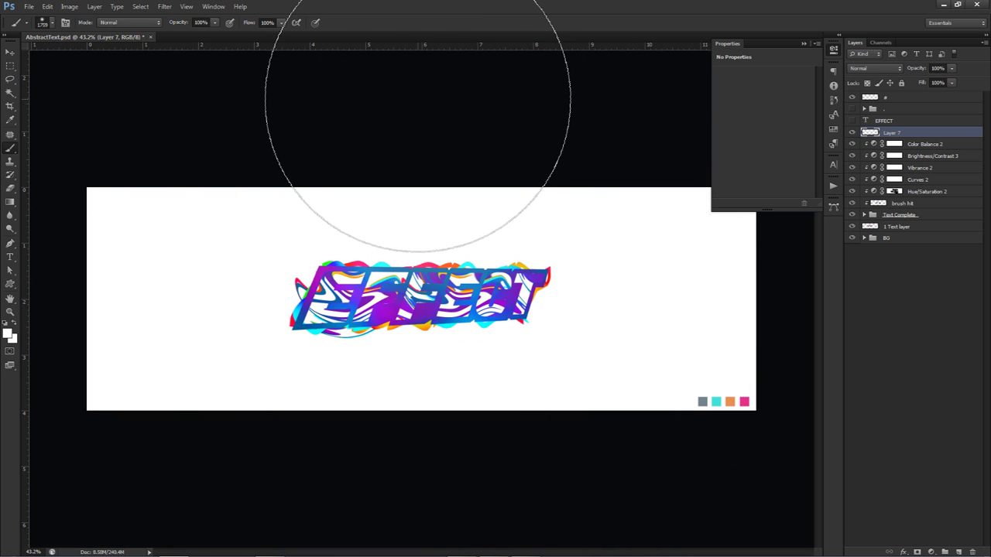
left_click_drag(403, 287, 435, 290)
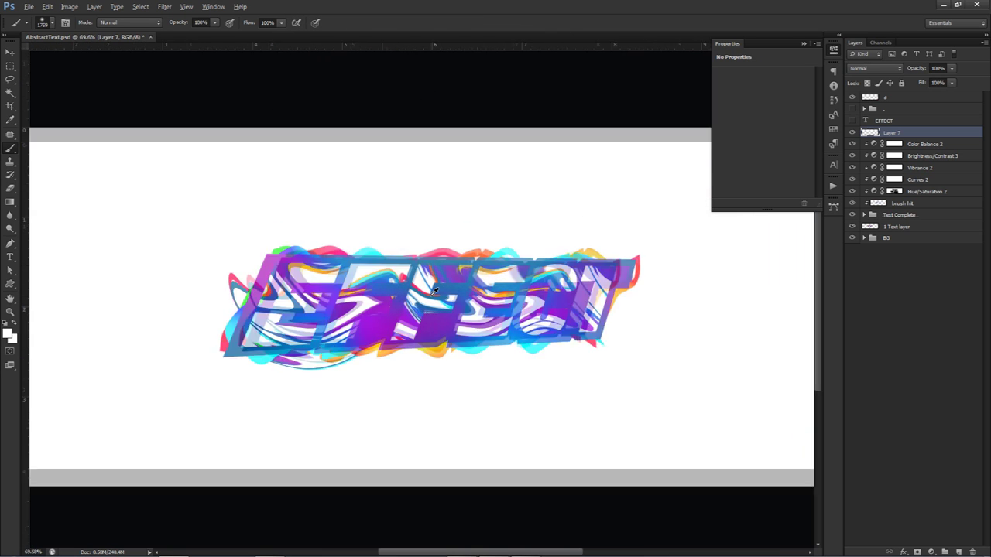
scroll(465, 292, "down", 3)
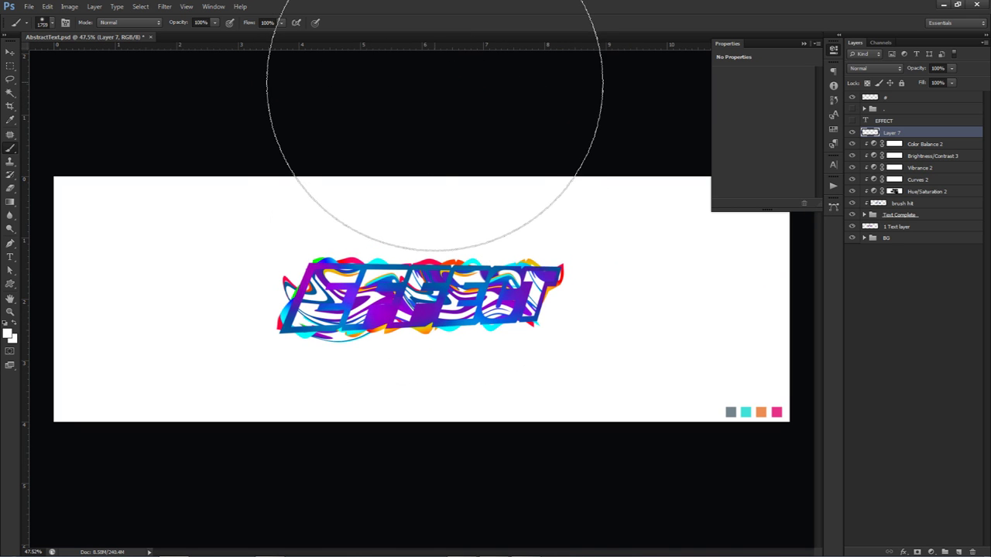
key("v")
left_click_drag(500, 263, 495, 260)
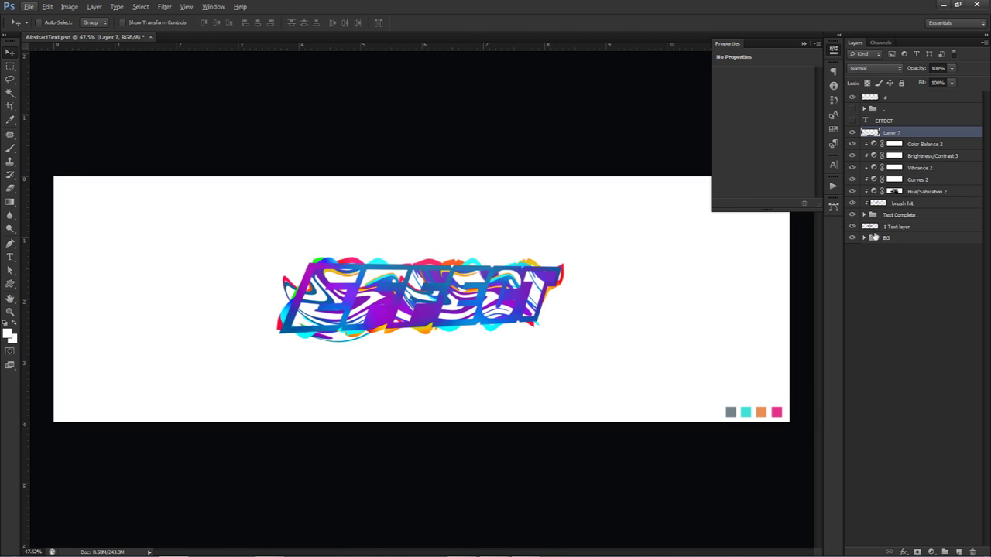
Duplicate all layers from 1 Text layer to Layer 7, merge the duplicates, and move the merged layer directly above BG
left_click(886, 227)
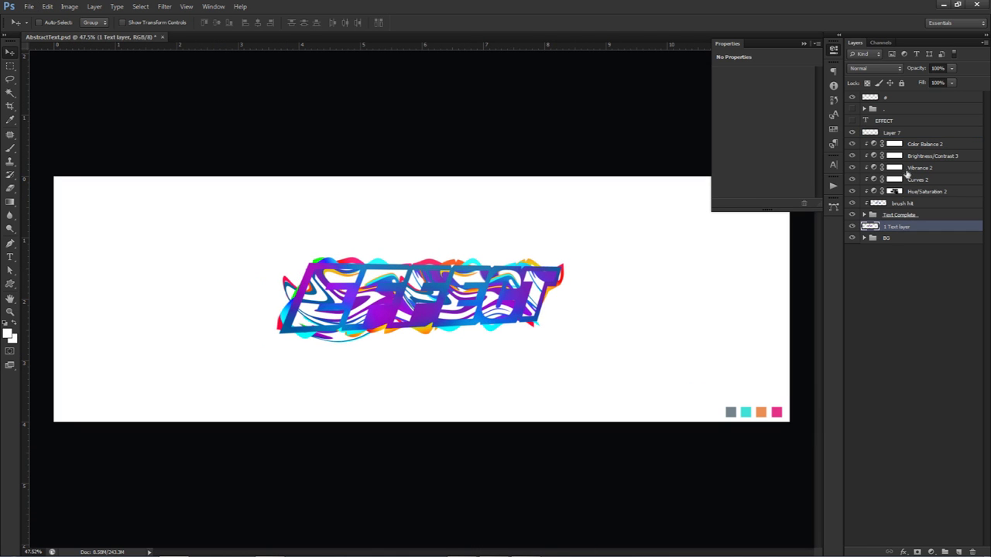
left_click(903, 136, "shift")
key("ctrl+j")
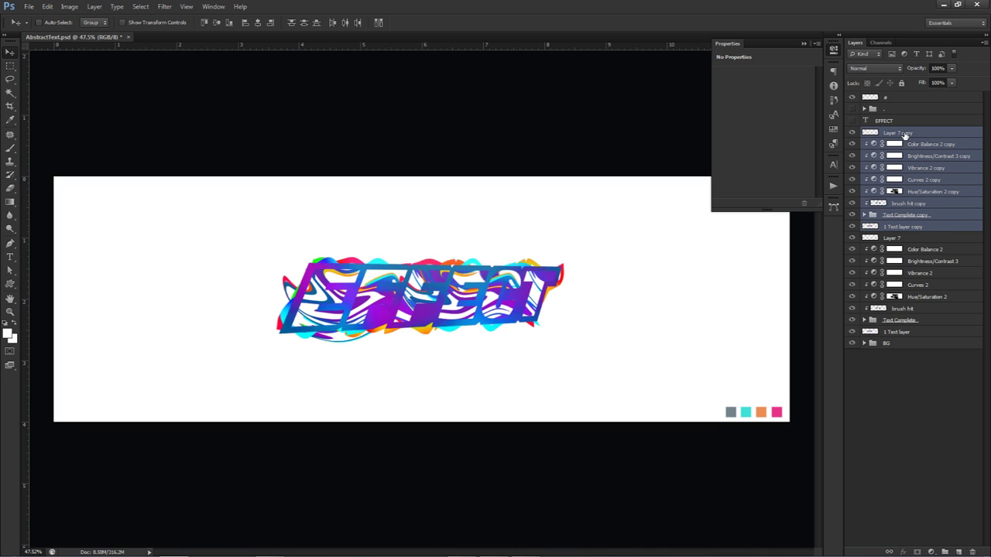
key("ctrl+e")
left_click_drag(901, 137, 899, 243)
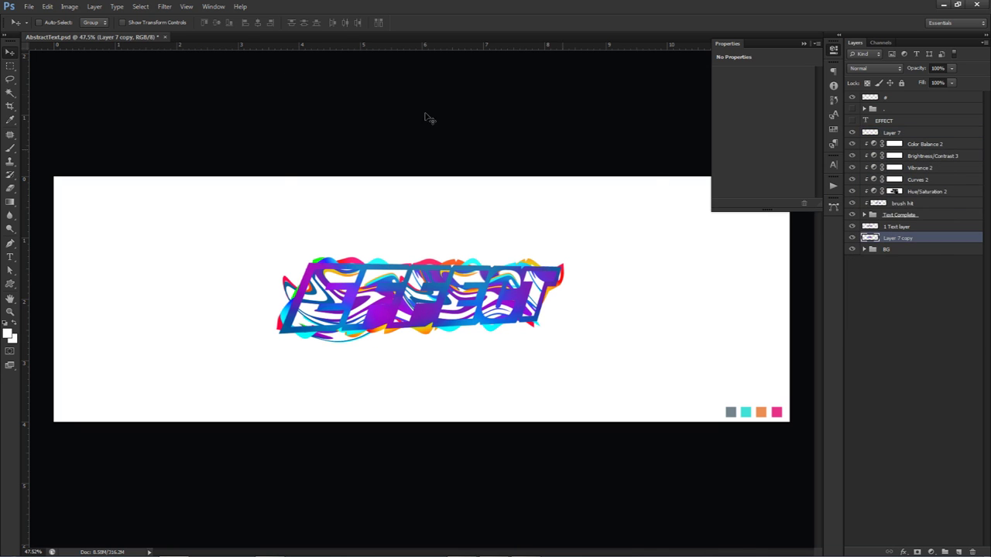
Try a Wave distortion on Layer 7 copy with maximum wavelength 225 and amplitude 132 to 191, and undo it
left_click(164, 7)
mouse_move(183, 121)
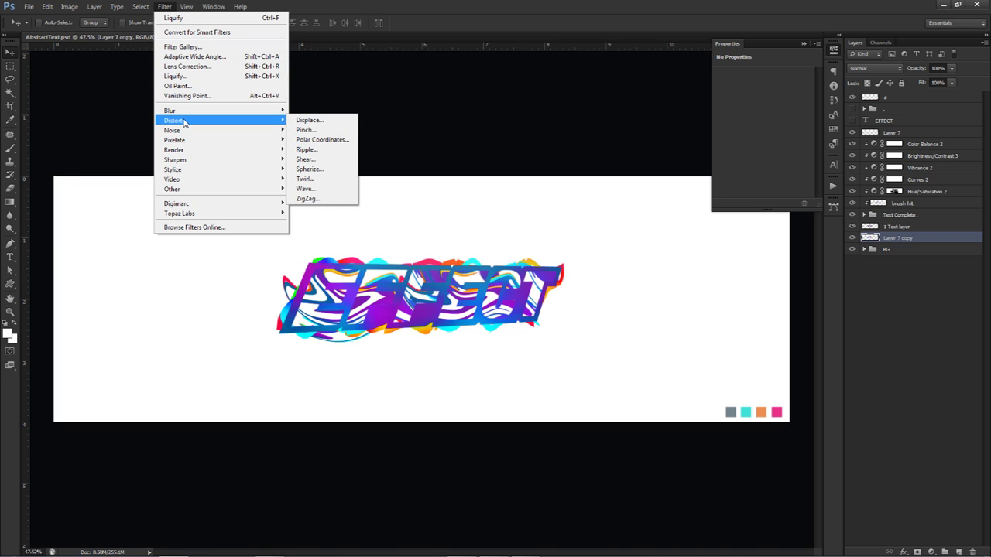
left_click(305, 189)
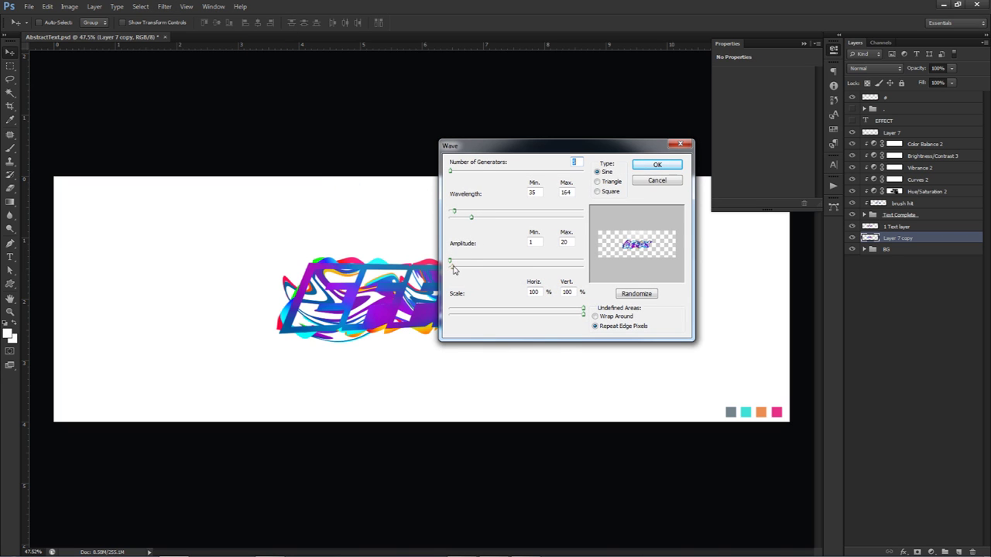
mouse_move(471, 217)
left_mouse_down()
mouse_move(502, 218)
mouse_move(479, 218)
left_mouse_up()
mouse_move(451, 265)
left_mouse_down()
mouse_move(476, 270)
mouse_move(462, 264)
left_mouse_up()
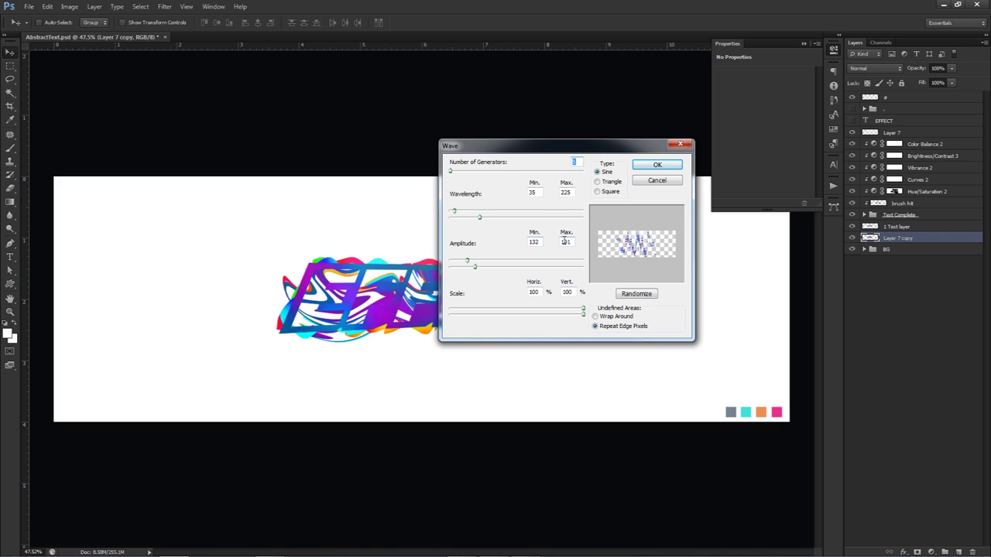
left_click(658, 166)
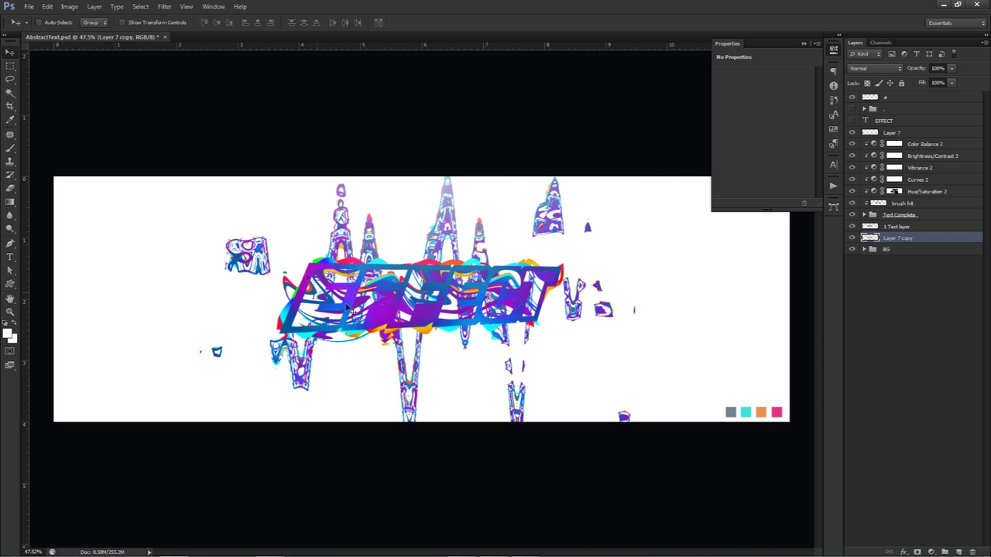
key("ctrl+z")
Try the Wave filter on Layer 7 copy with wavelength 163 to 191, and undo it
left_click(165, 7)
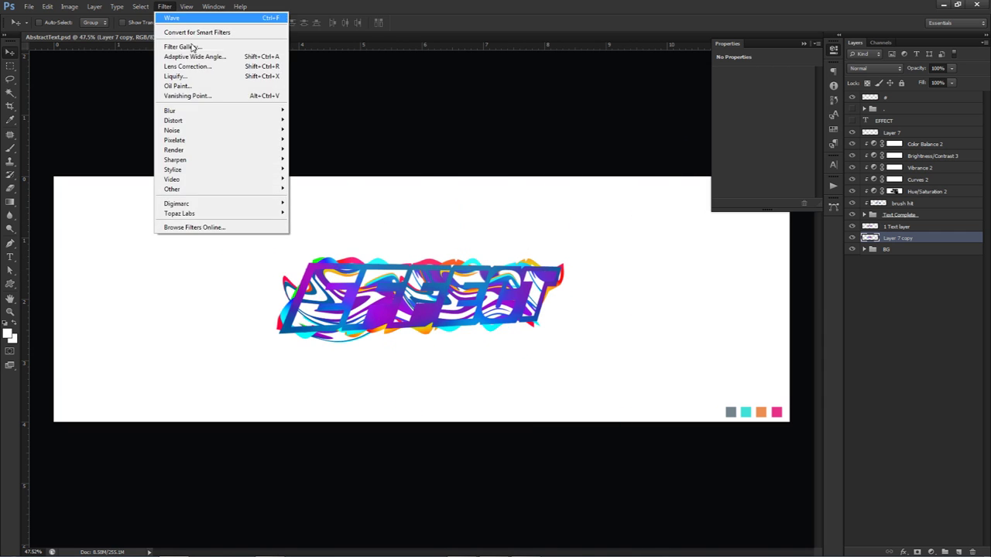
mouse_move(174, 120)
left_click(296, 189)
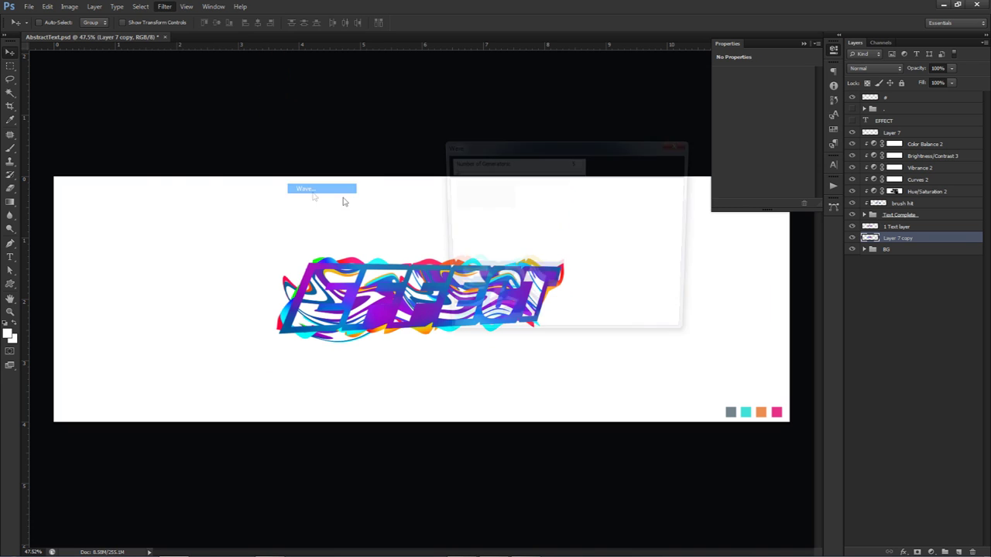
mouse_move(457, 213)
left_mouse_down()
mouse_move(499, 223)
mouse_move(476, 220)
left_mouse_up()
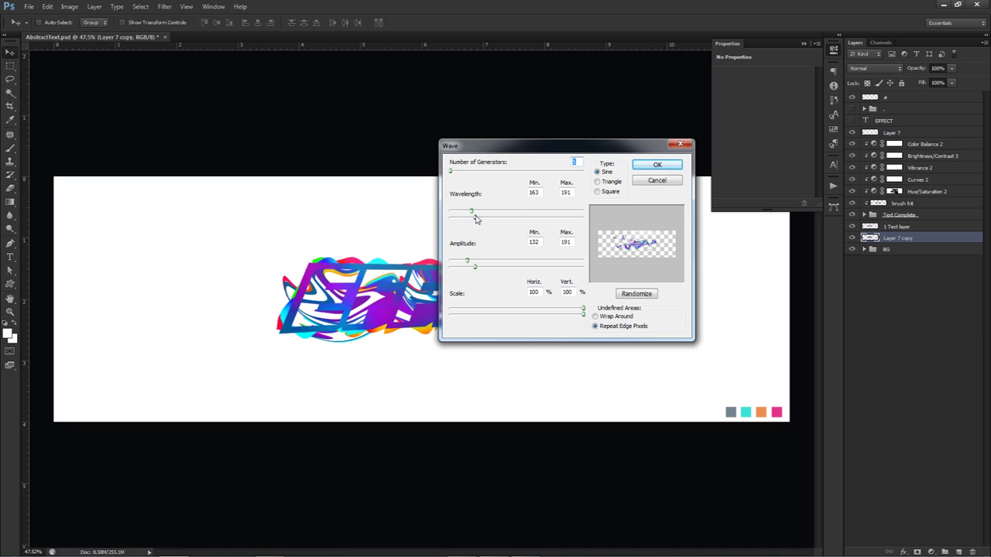
left_click(656, 166)
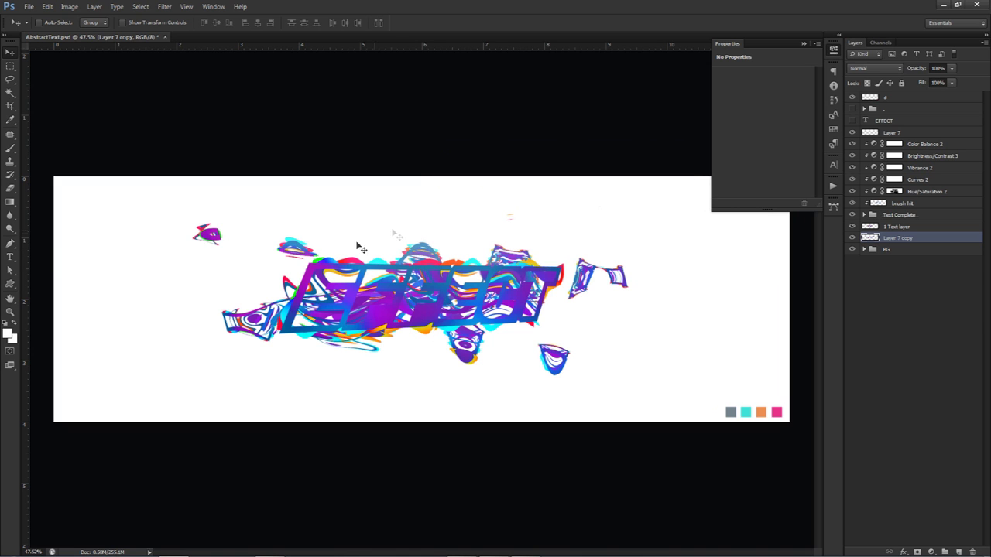
key("ctrl+z")
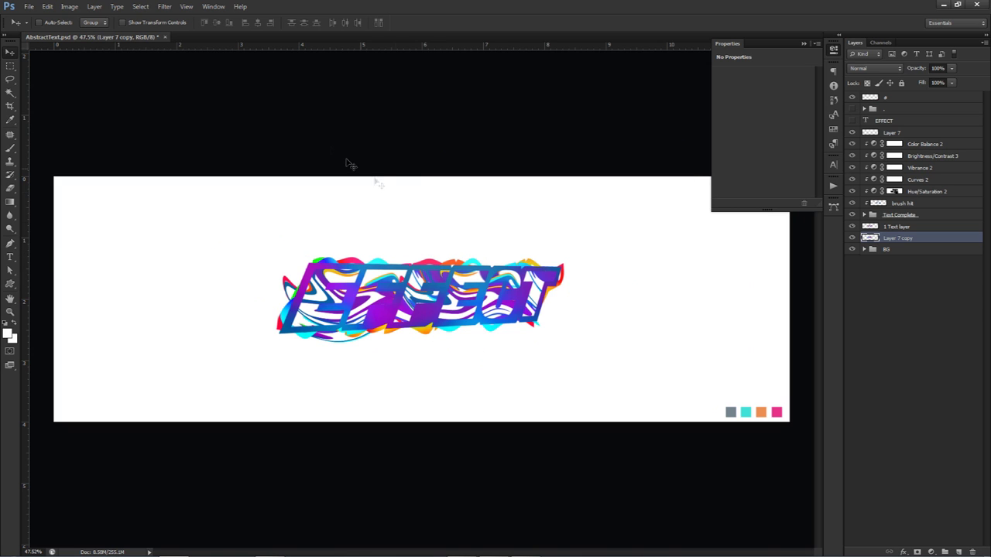
Try the Wave filter on Layer 7 copy with a much larger amplitude, and delete that layer
left_click(165, 6)
mouse_move(225, 120)
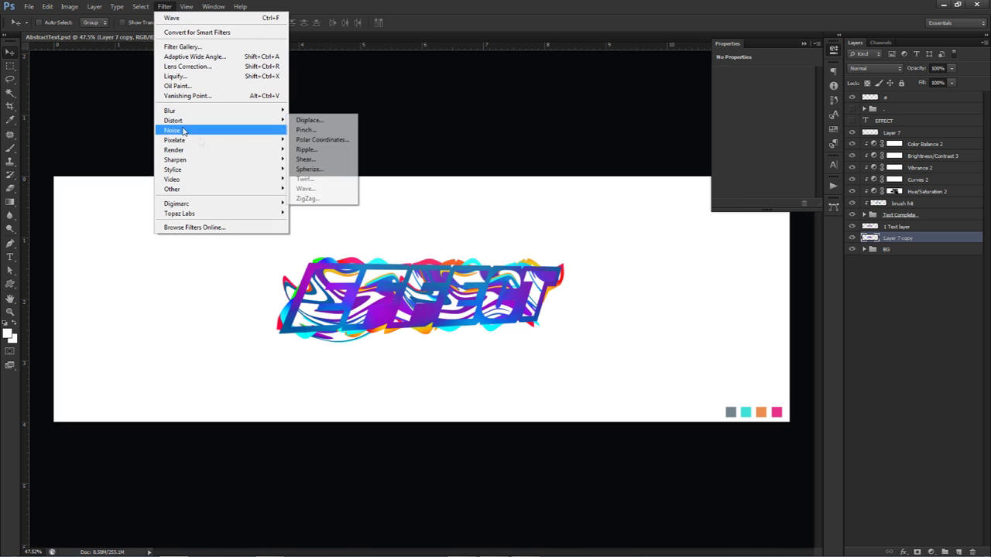
left_click(316, 190)
left_click_drag(472, 215, 457, 211)
left_click_drag(467, 262, 521, 268)
left_click(655, 166)
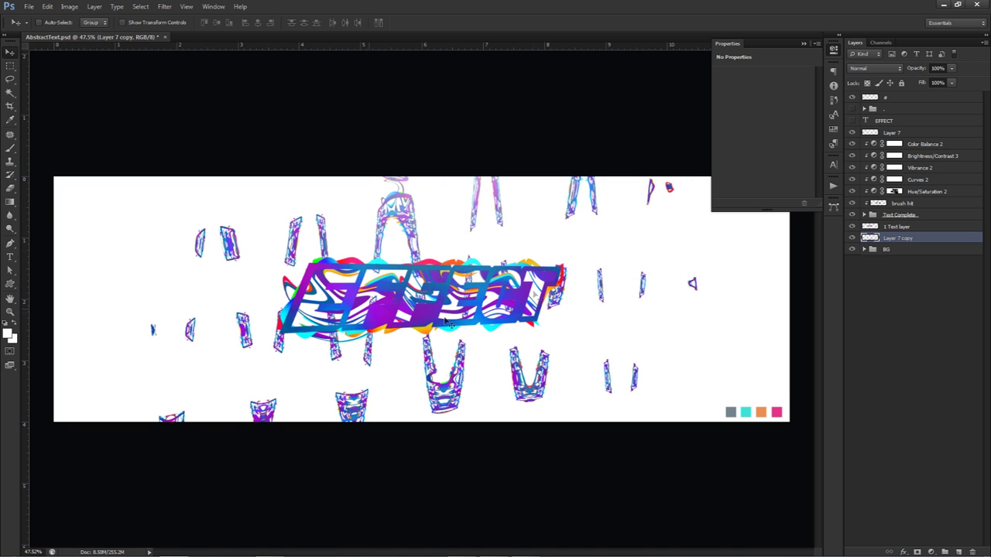
key("Delete")
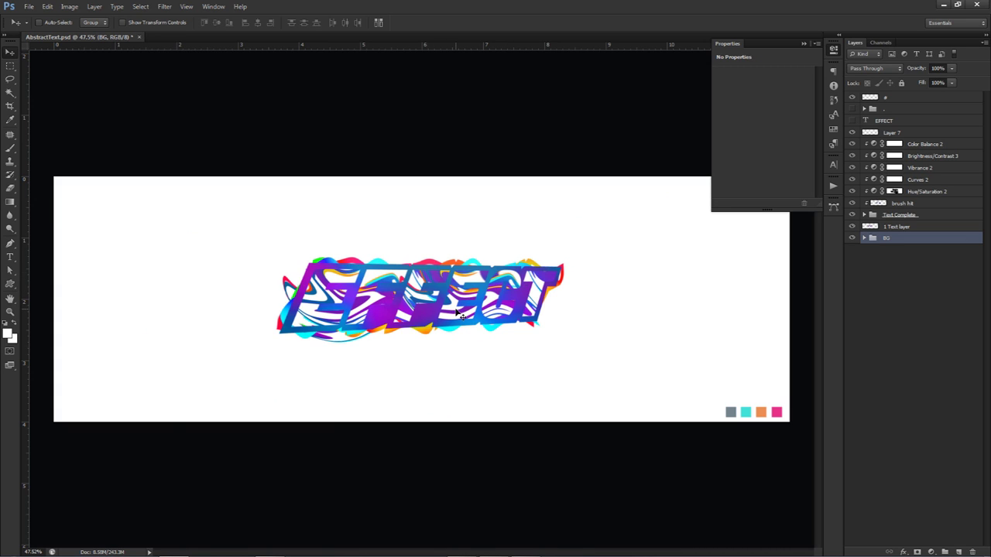
Apply a Wave distortion with short wavelength and small amplitude to 1 Text layer
left_click_drag(890, 229, 886, 238)
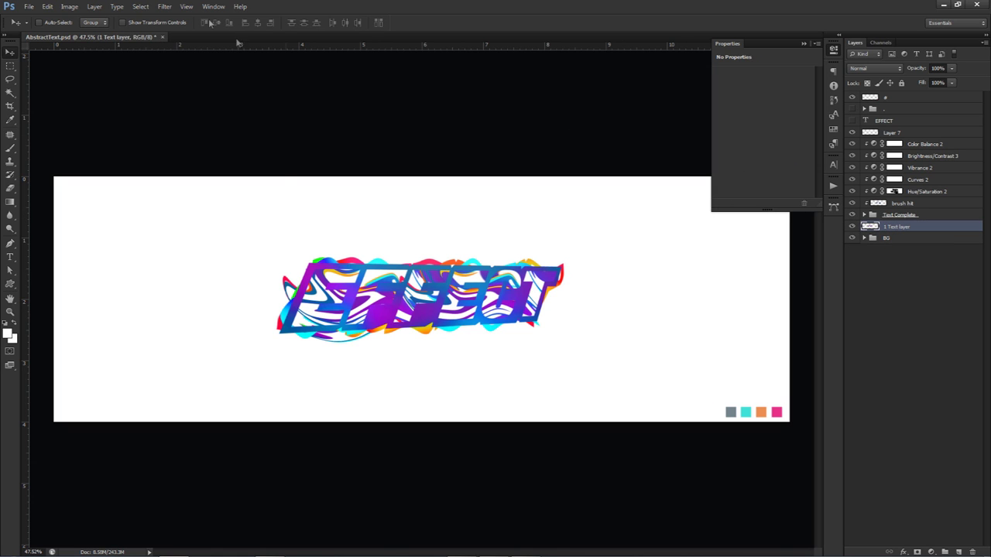
left_click(164, 7)
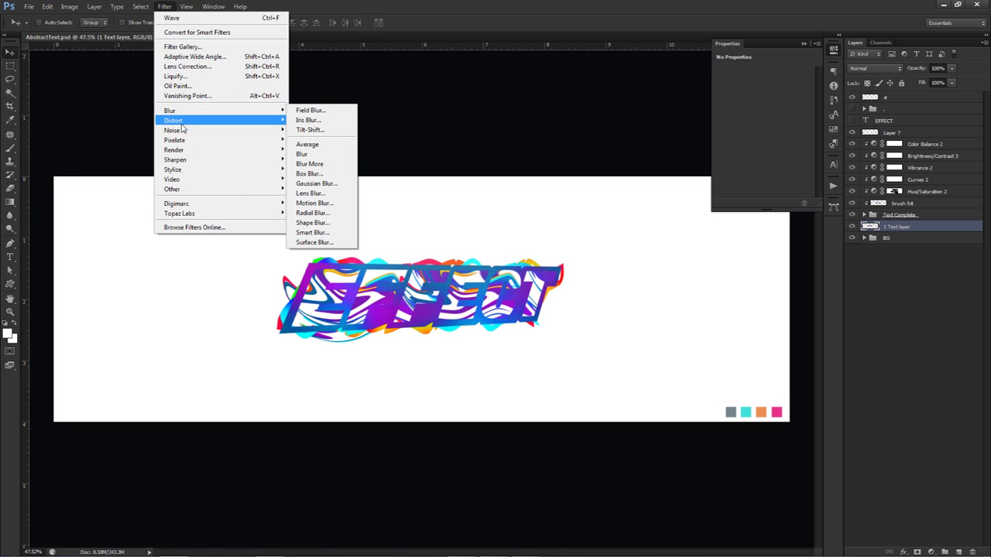
mouse_move(183, 126)
left_click(314, 190)
left_click_drag(475, 212, 475, 218)
left_click_drag(521, 265, 469, 264)
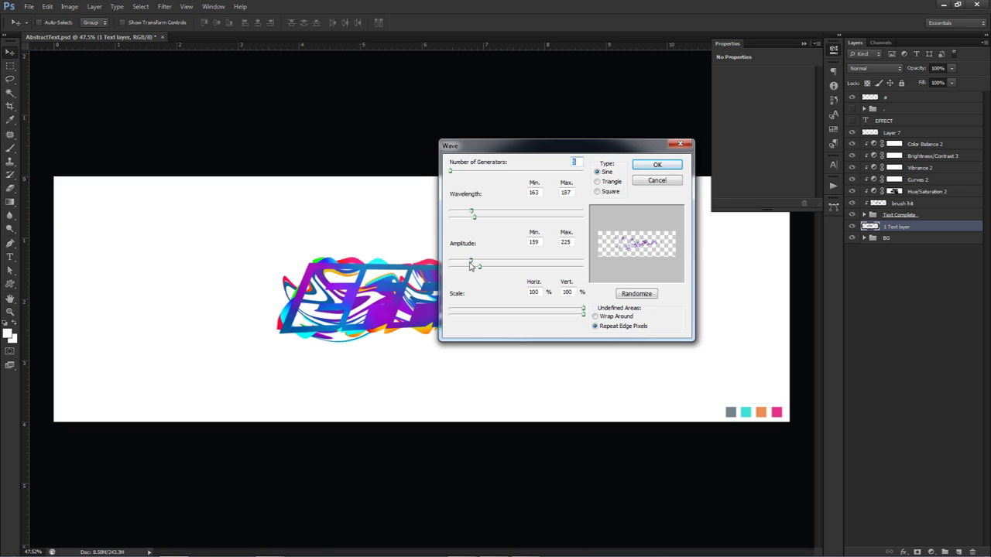
left_click_drag(473, 217, 454, 219)
left_click_drag(470, 266, 455, 268)
left_click(654, 166)
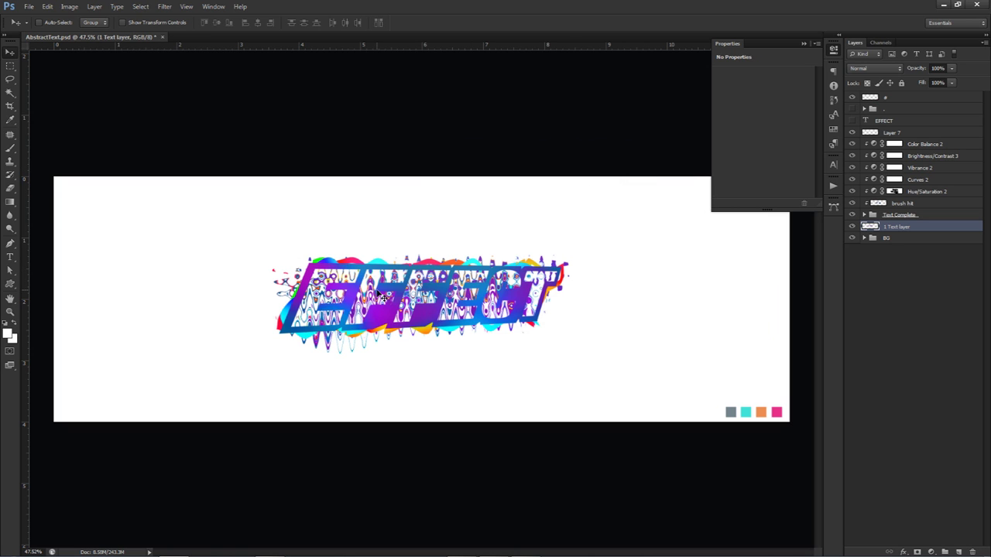
Erase the wave distortion inside the EFFECT letters on 1 Text layer with a 75 px eraser
key("w")
key("e")
mouse_move(349, 297)
left_mouse_down()
mouse_move(331, 279)
mouse_move(322, 282)
mouse_move(310, 313)
mouse_move(395, 302)
mouse_move(372, 290)
mouse_move(414, 279)
mouse_move(357, 279)
mouse_move(347, 285)
mouse_move(400, 298)
mouse_move(383, 306)
mouse_move(416, 308)
mouse_move(535, 296)
mouse_move(512, 304)
mouse_move(411, 275)
mouse_move(541, 278)
left_mouse_up()
right_click(504, 283, "alt")
right_click(545, 279, "alt")
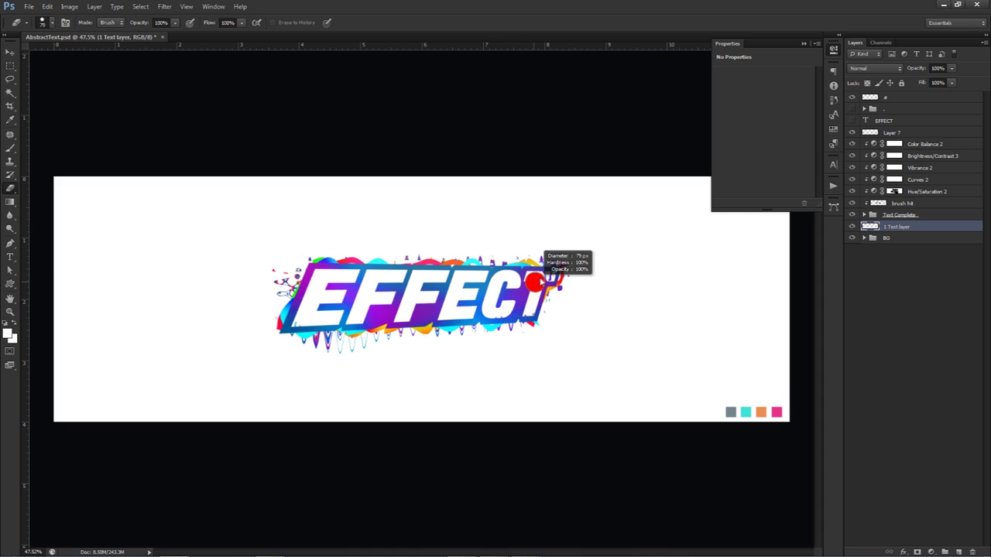
scroll(495, 302, "down", 2)
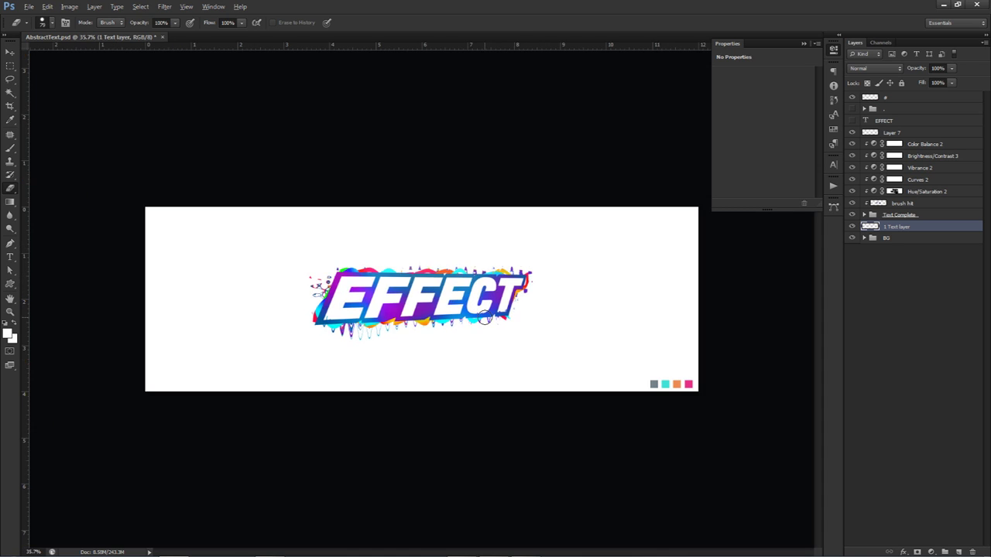
scroll(430, 319, "up", 2)
scroll(418, 322, "down", 1)
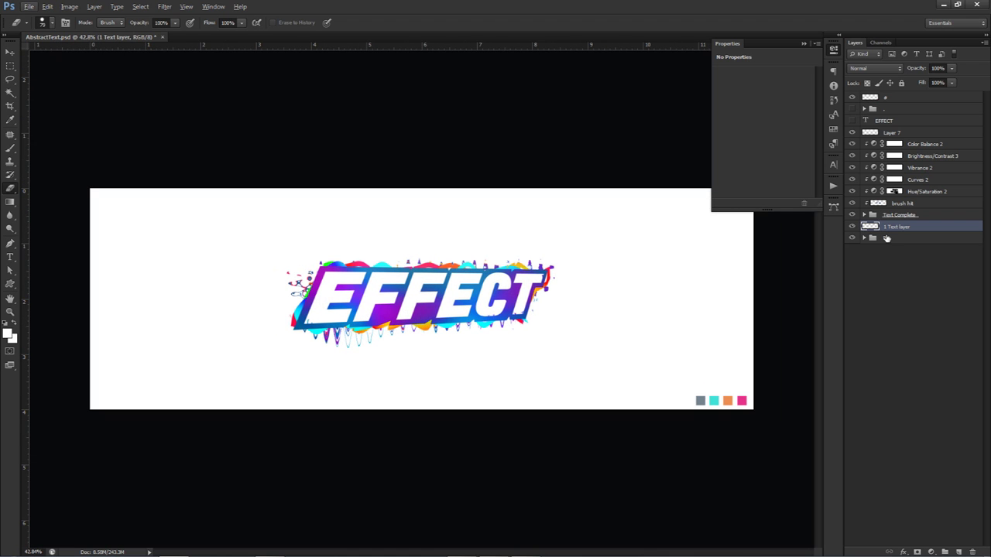
Duplicate 1 Text layer without its last Wave distortion and reapply that Wave to the original beneath the copy
left_click(886, 238)
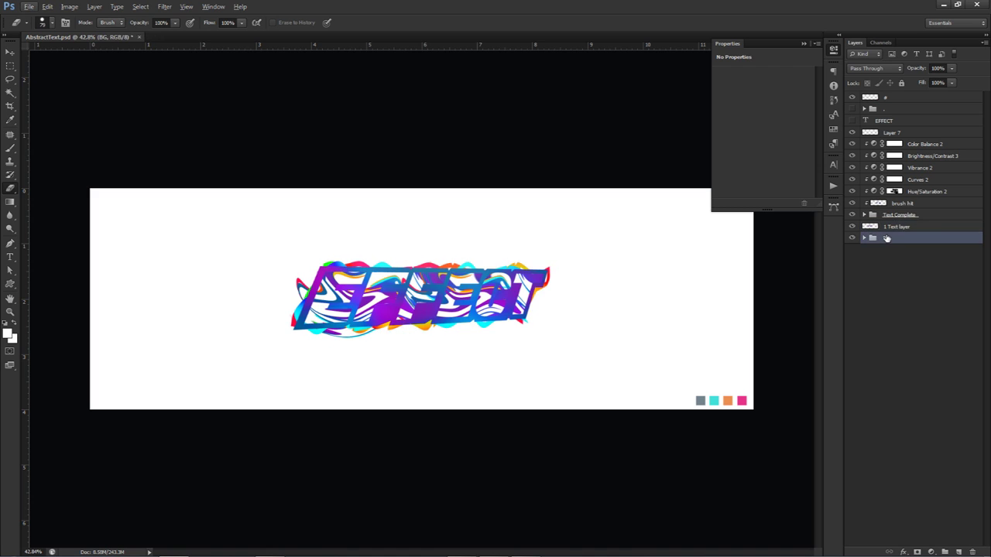
left_click(894, 227)
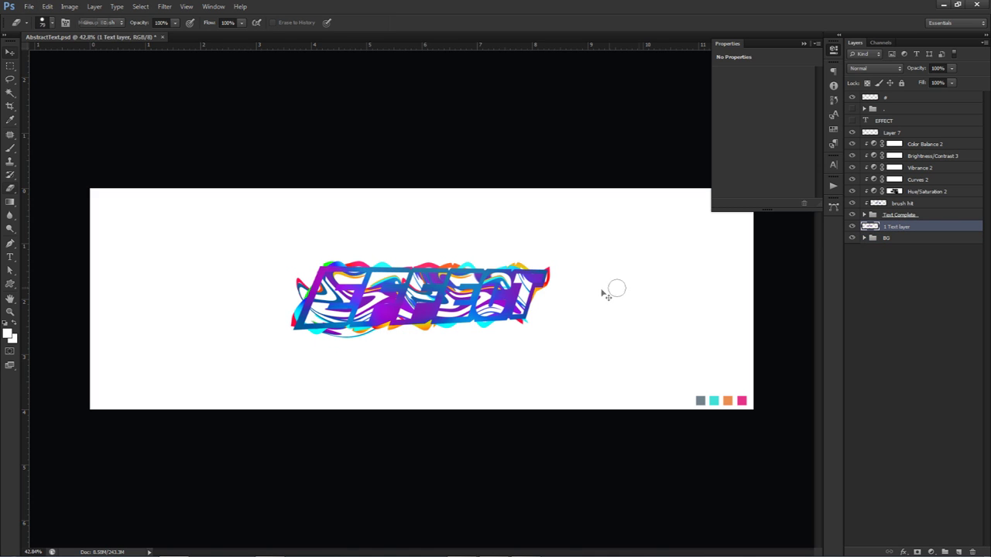
key("v")
key("ctrl+j")
left_click(890, 238)
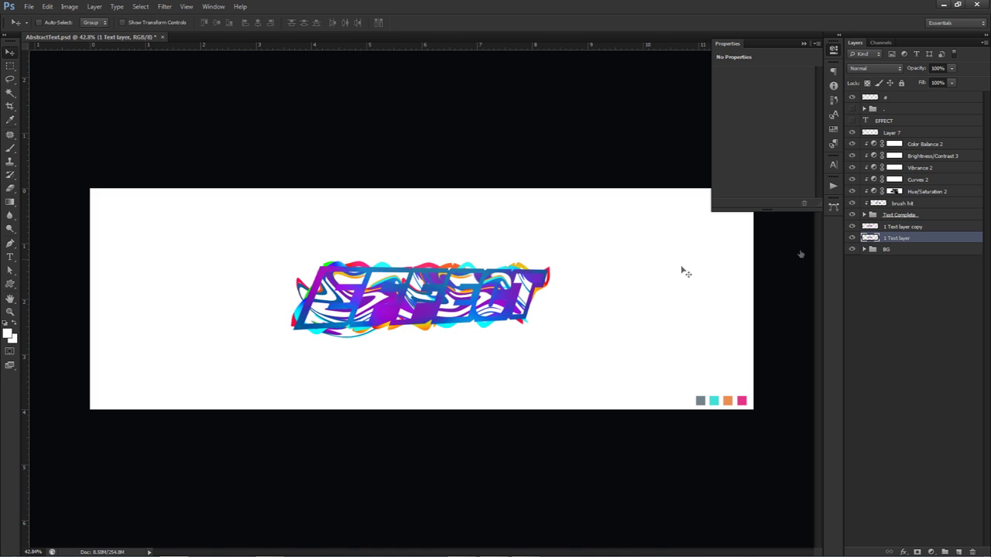
Erase the spiky distortion inside the EFFECT letters on the lower 1 Text layer, keeping the outer spikes
key("e")
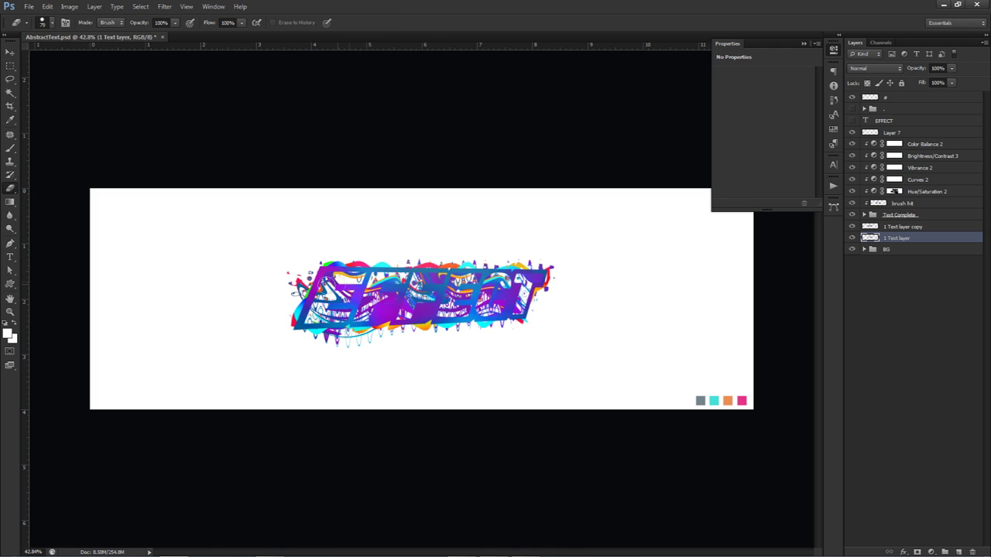
mouse_move(344, 311)
left_mouse_down()
mouse_move(308, 322)
mouse_move(391, 314)
mouse_move(377, 294)
left_mouse_up()
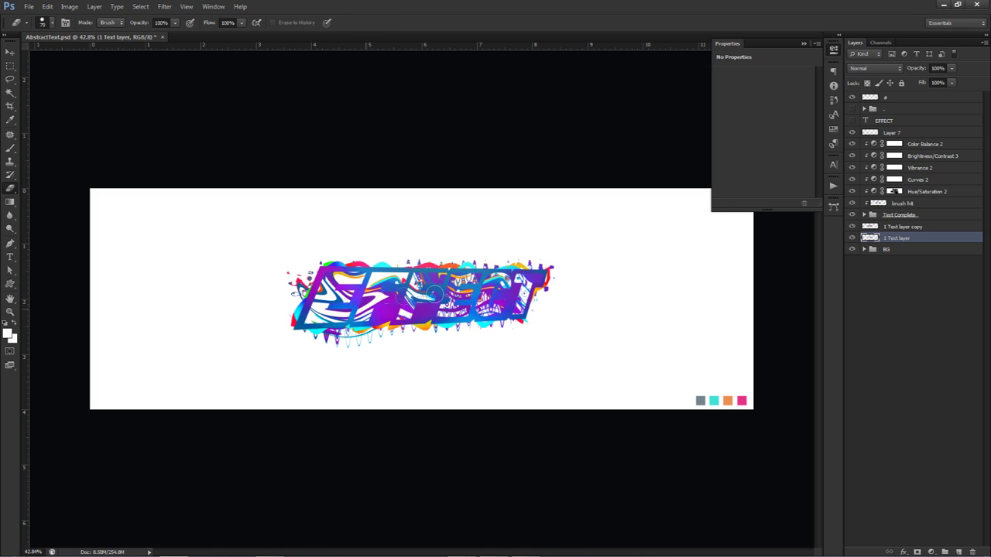
left_click_drag(437, 279, 487, 308)
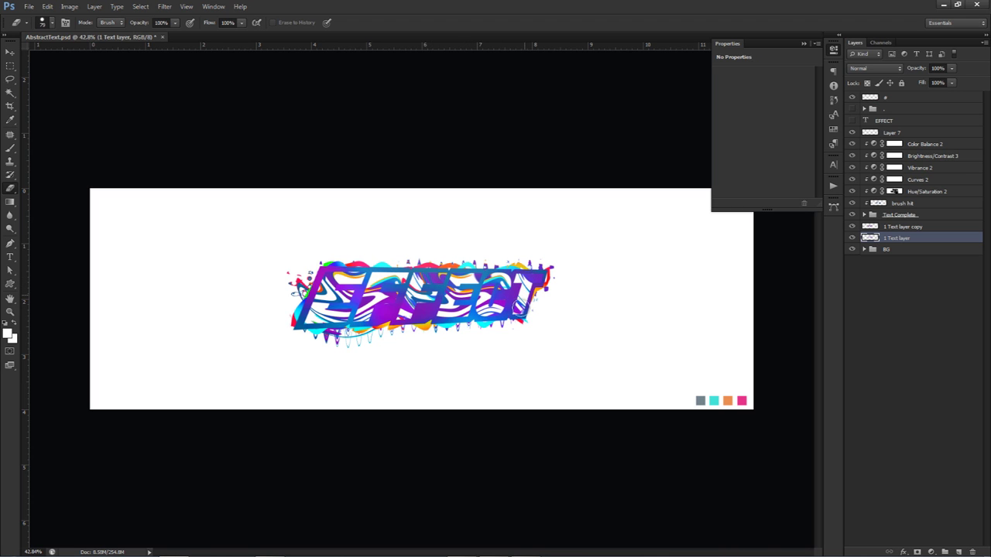
scroll(425, 313, "up", 2)
scroll(465, 311, "down", 2)
Make a merged copy of the layers from Layer 7 to 1 Text layer and place it directly above the BG group
left_click(899, 100)
left_click(898, 132)
left_click(900, 239, "shift")
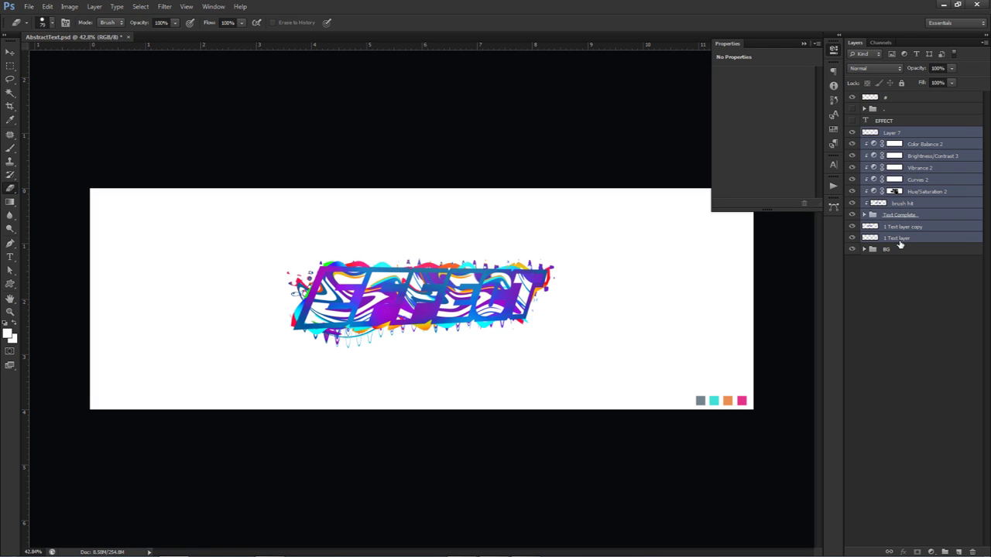
key("ctrl+alt+e")
left_click_drag(905, 134, 899, 256)
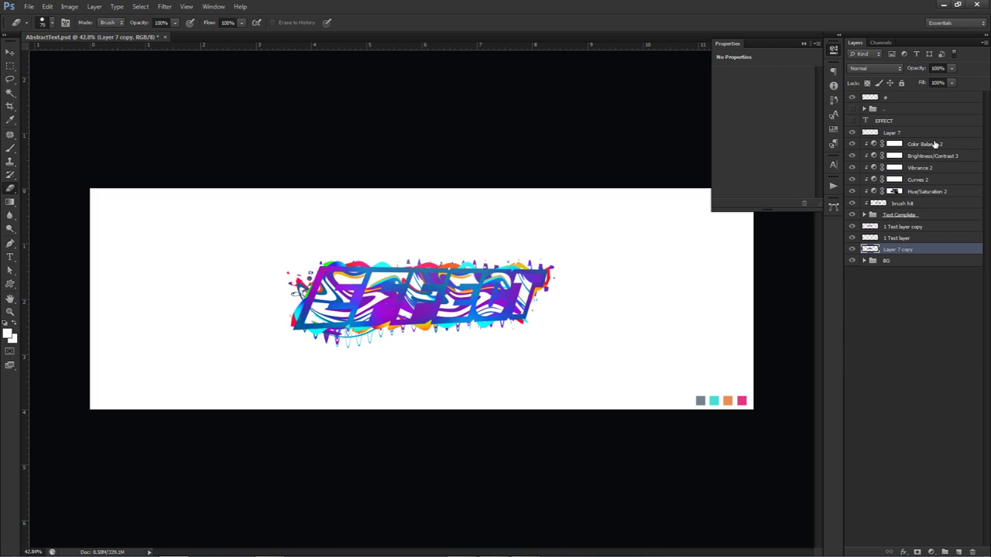
Scale Layer 7 copy up to 352% so it fills the banner and shift it slightly upward
key("ctrl+t")
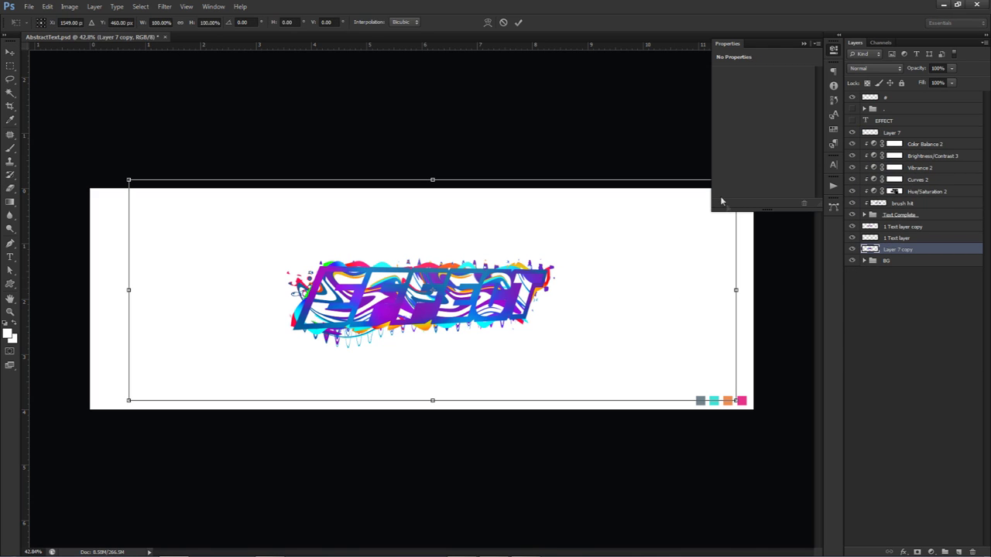
left_click(836, 49)
left_click_drag(735, 179, 983, 54)
key("Return")
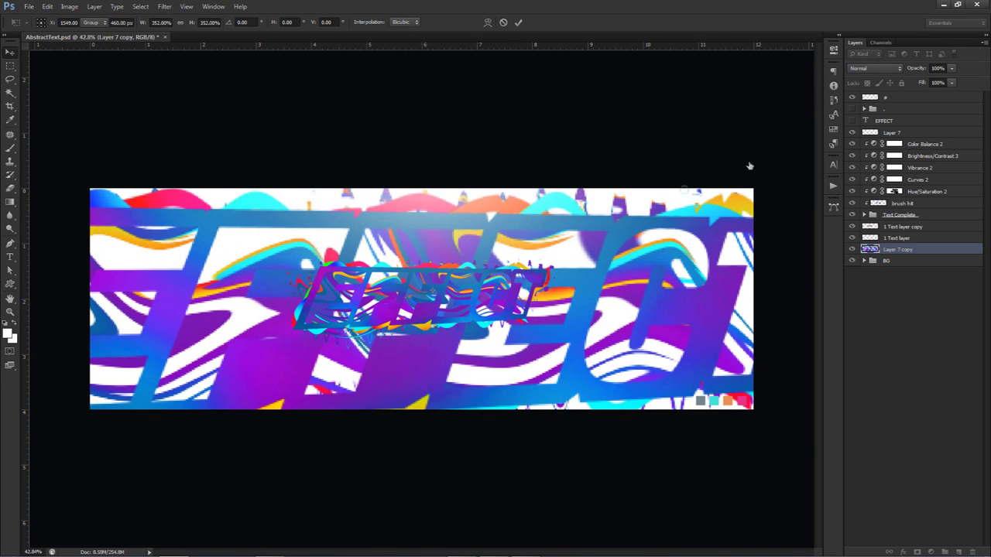
mouse_move(588, 261)
left_mouse_down()
mouse_move(577, 232)
mouse_move(584, 223)
left_mouse_up()
Liquify Layer 7 copy into swirling shapes across the banner
left_click(165, 6)
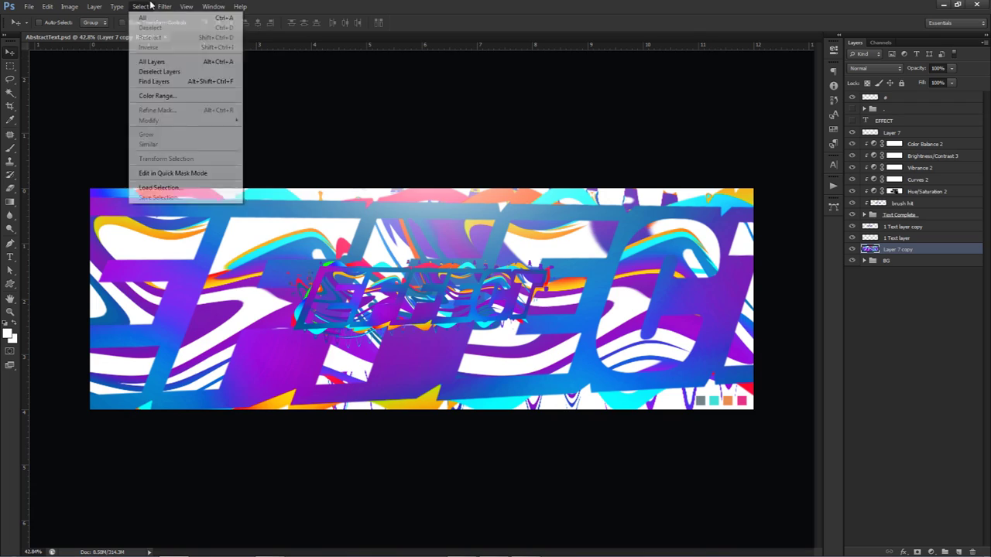
left_click(175, 75)
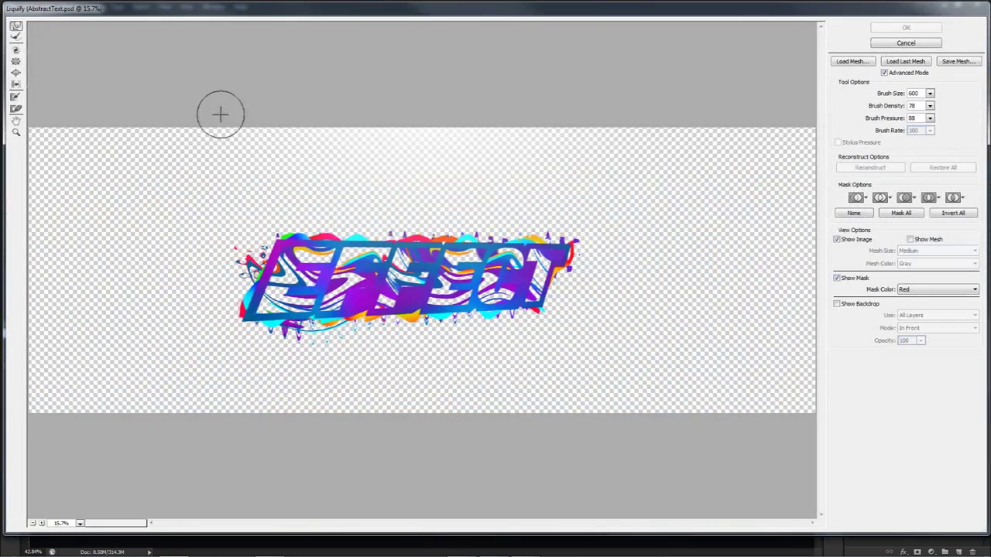
mouse_move(264, 251)
left_mouse_down()
mouse_move(287, 298)
mouse_move(371, 271)
left_mouse_up()
mouse_move(534, 263)
left_mouse_down()
mouse_move(406, 285)
mouse_move(418, 278)
left_mouse_up()
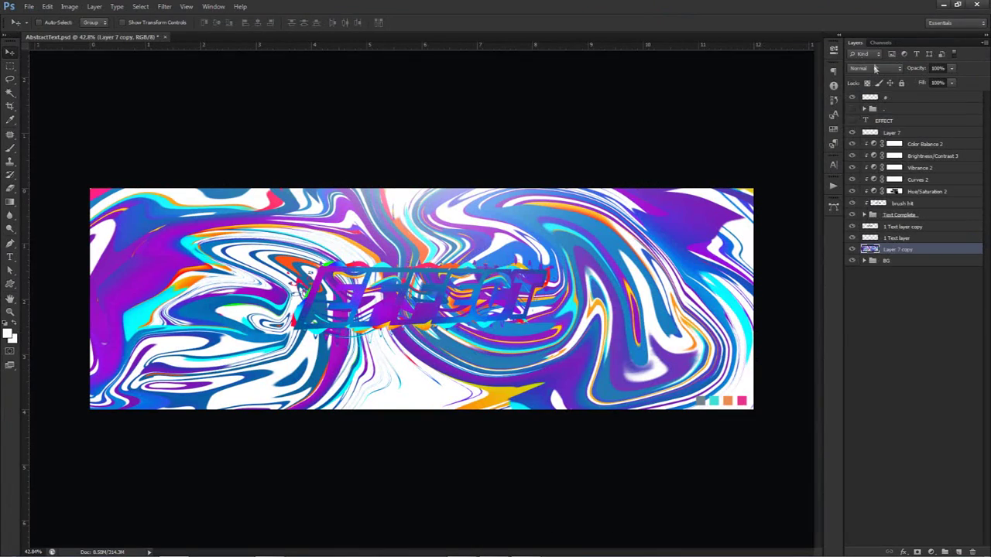
Set Layer 7 copy to Luminosity blending at 10% opacity
left_click(875, 68)
left_click(859, 334)
type("10")
key("Return")
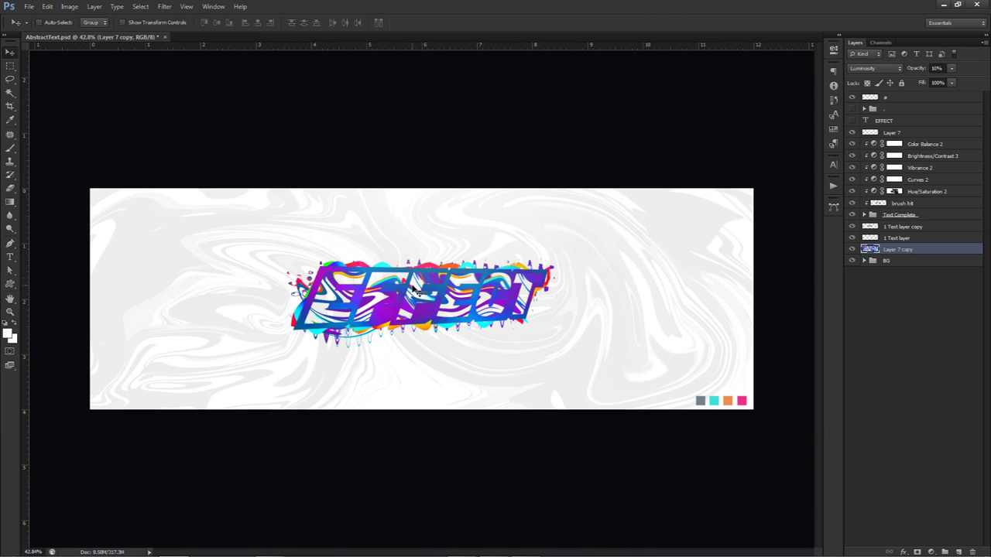
Select the layers from Layer 7 down to Layer 7 copy and try to free-transform them together
key("e")
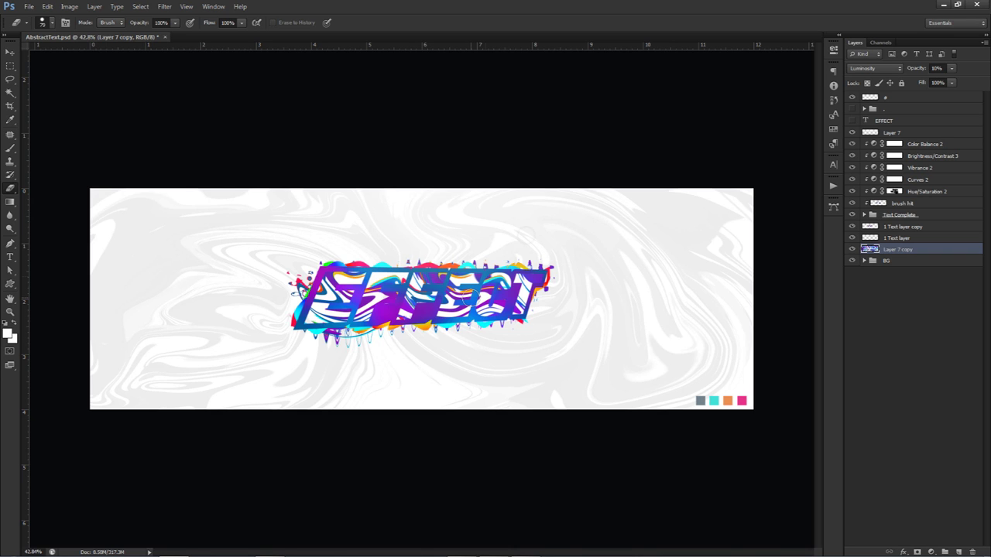
left_click(891, 135)
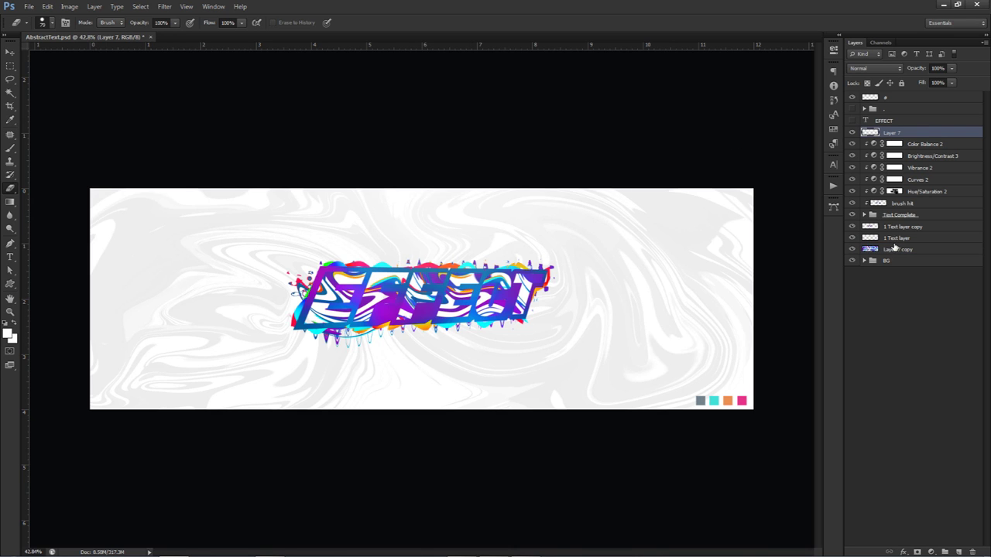
left_click(894, 250, "shift")
key("ctrl+t")
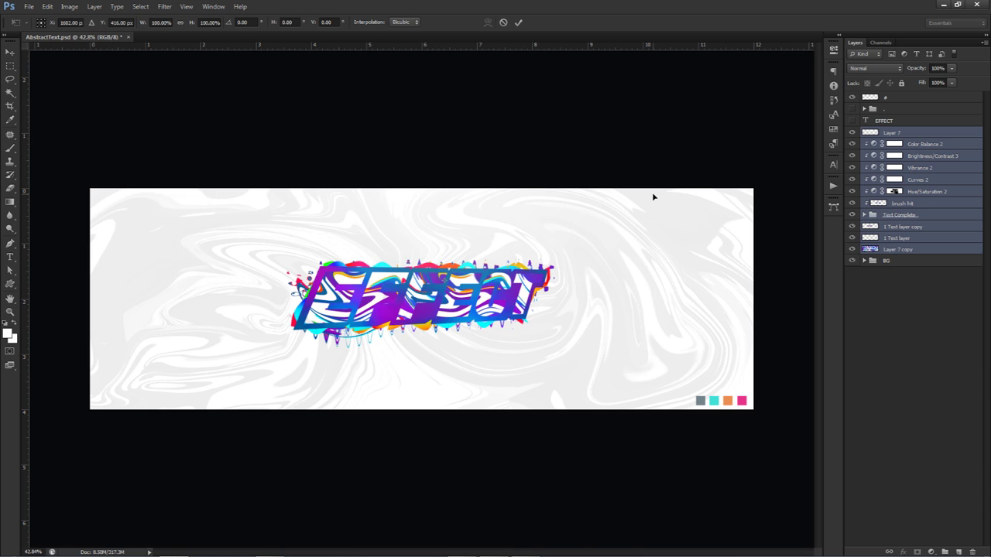
left_click(518, 22)
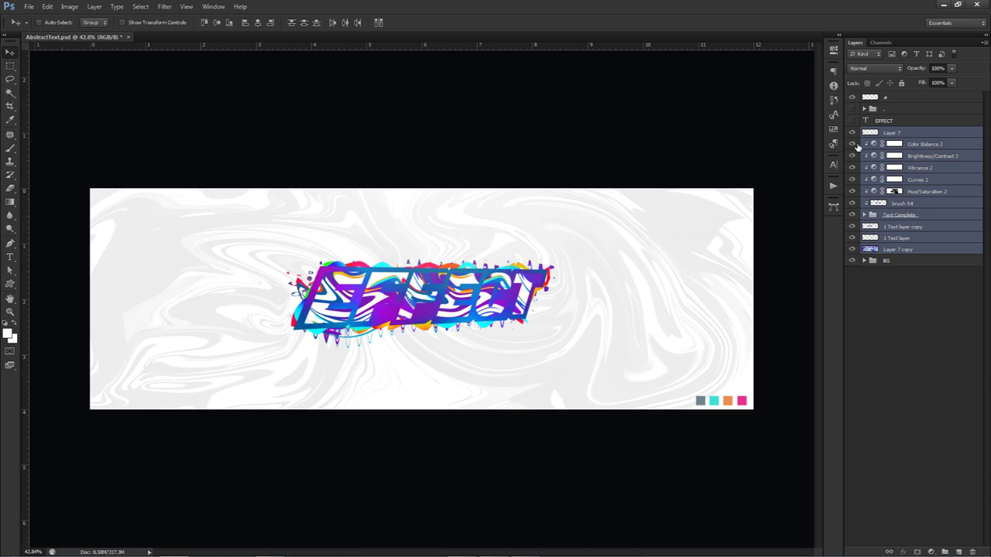
key("ctrl+t")
key("ctrl+0")
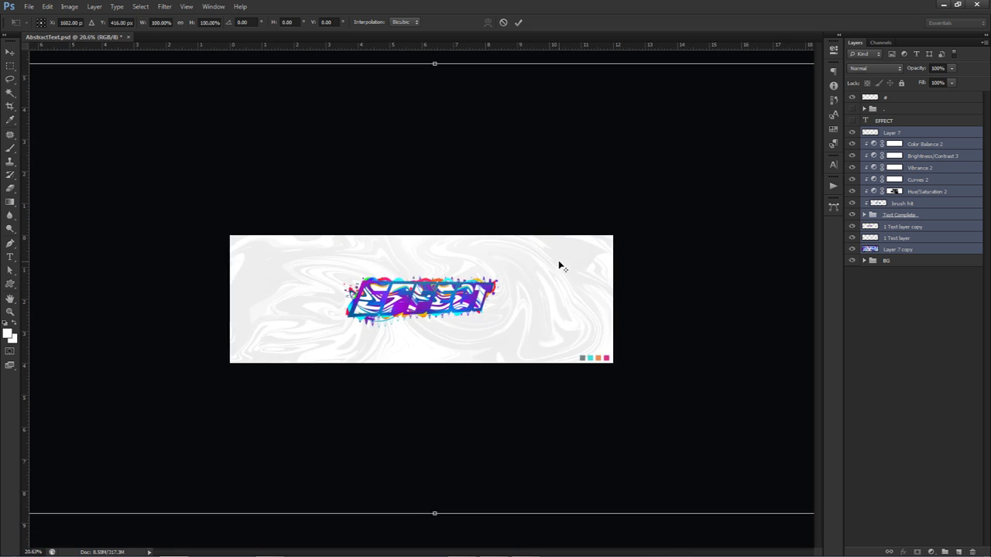
key("ctrl+minus")
key("ctrl+plus")
key("ctrl+plus")
left_click(518, 22)
key("ctrl+0")
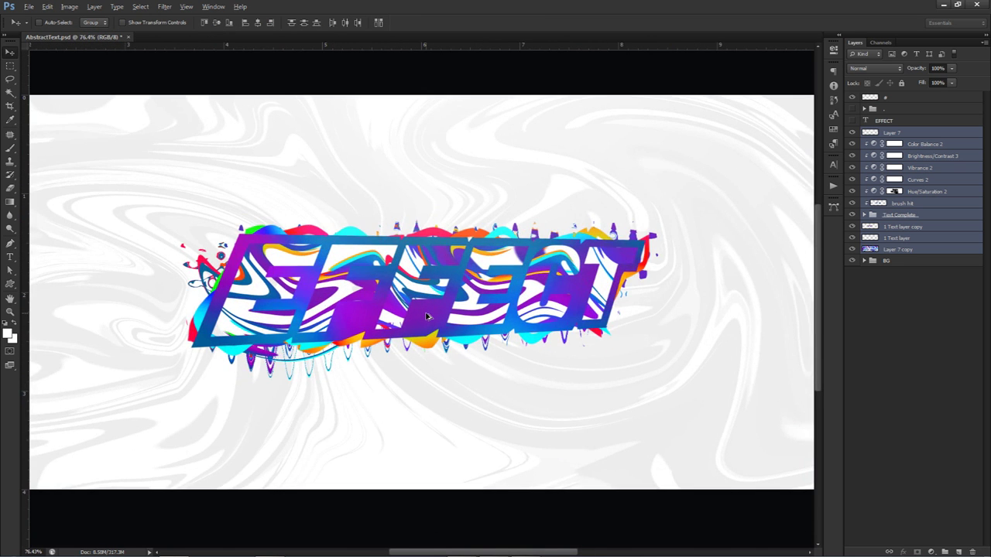
scroll(425, 316, "down", 3)
mouse_move(456, 311)
left_mouse_down()
mouse_move(450, 353)
mouse_move(465, 311)
left_mouse_up()
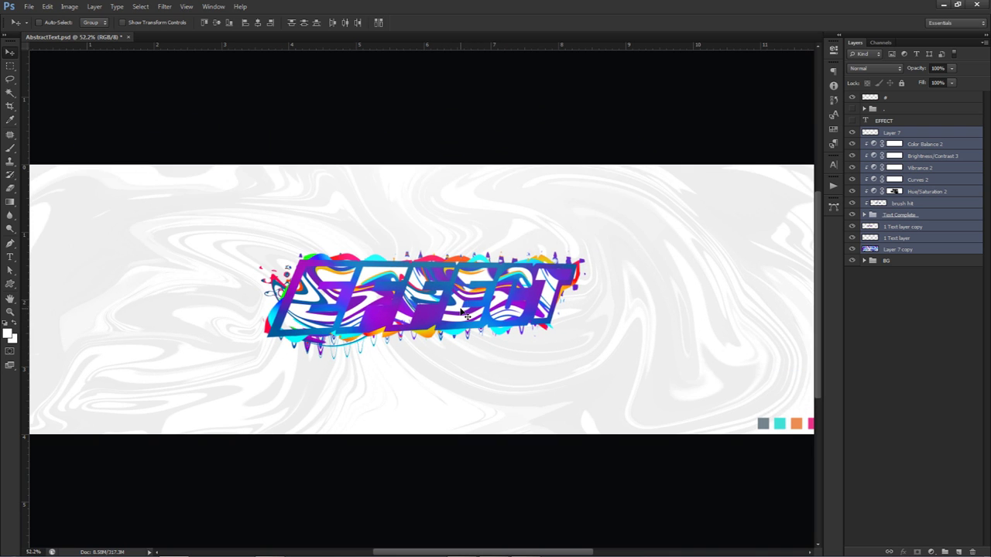